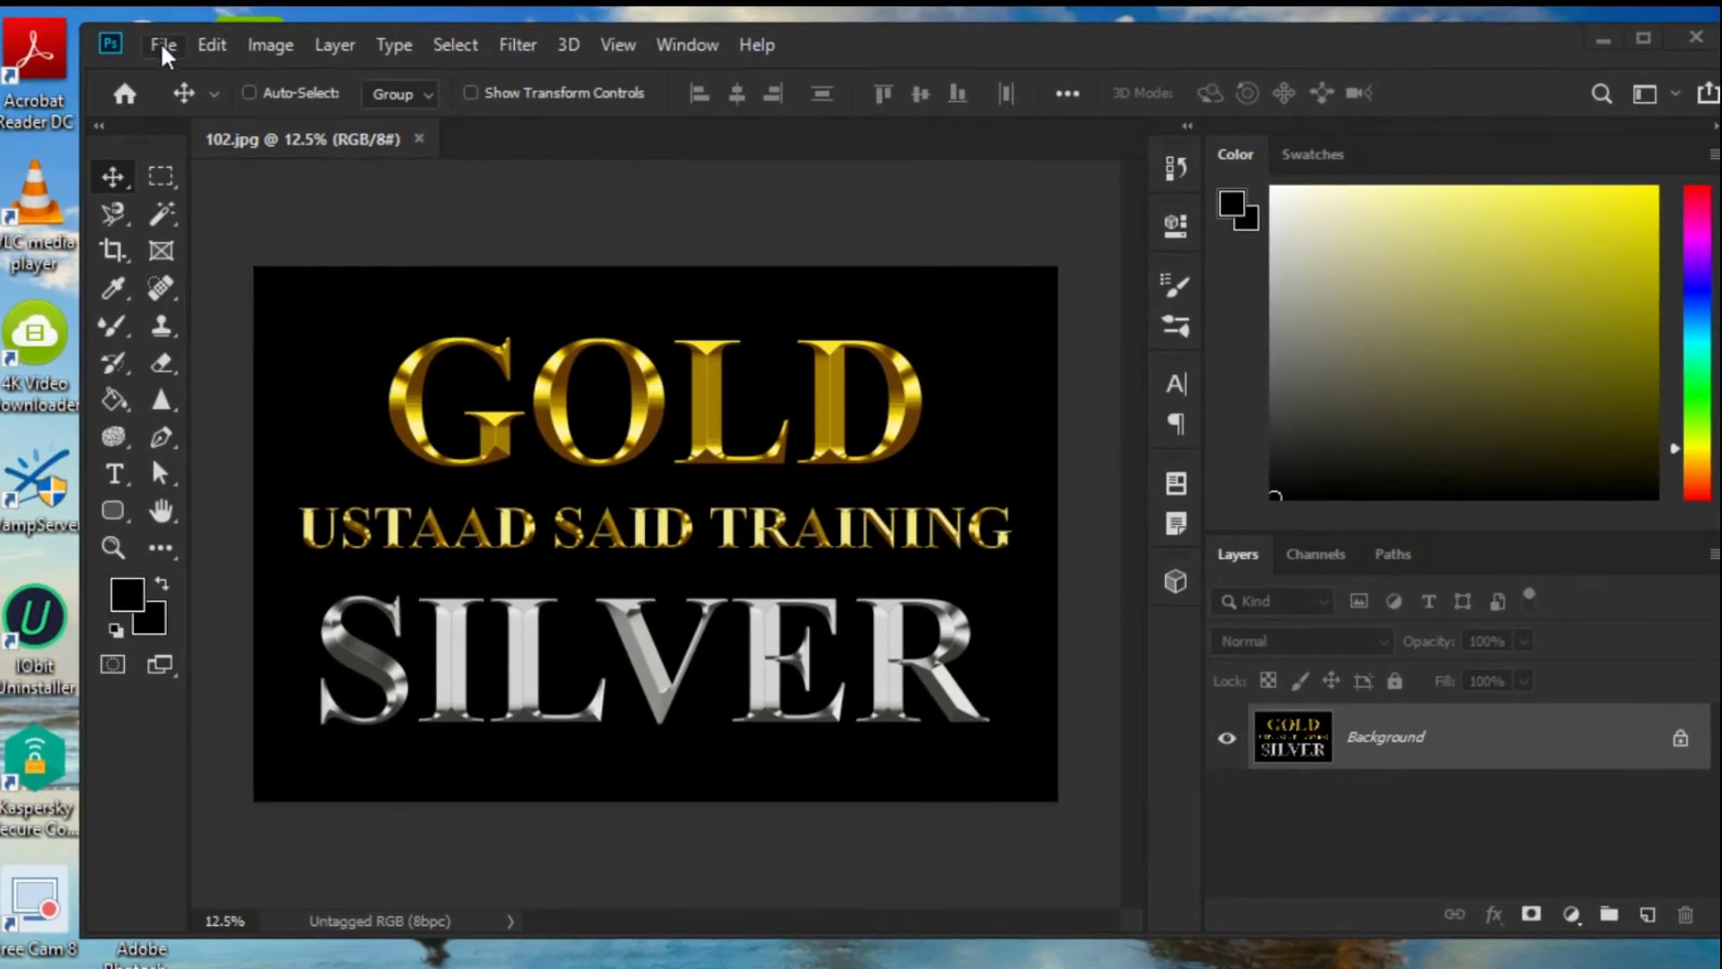
# Create a new 15 x 10 inch document at 300 pixels/inch in 8-bit RGB Color with a white background.
pyautogui.click(167, 49)
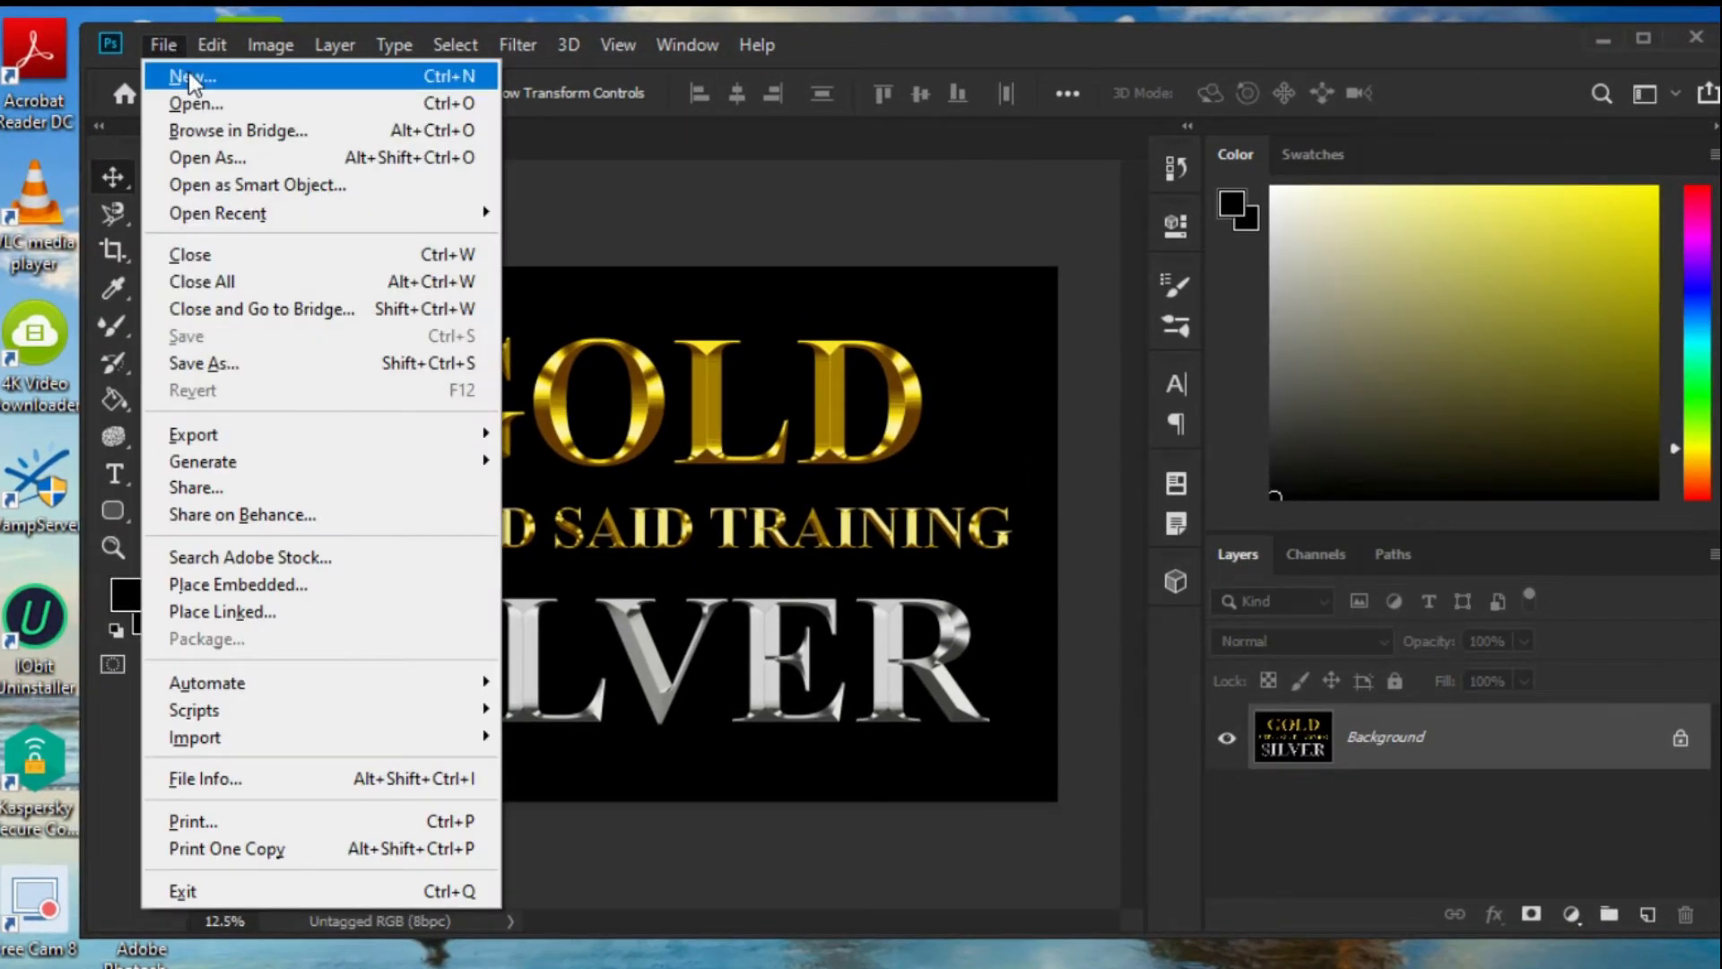
pyautogui.press('Escape')
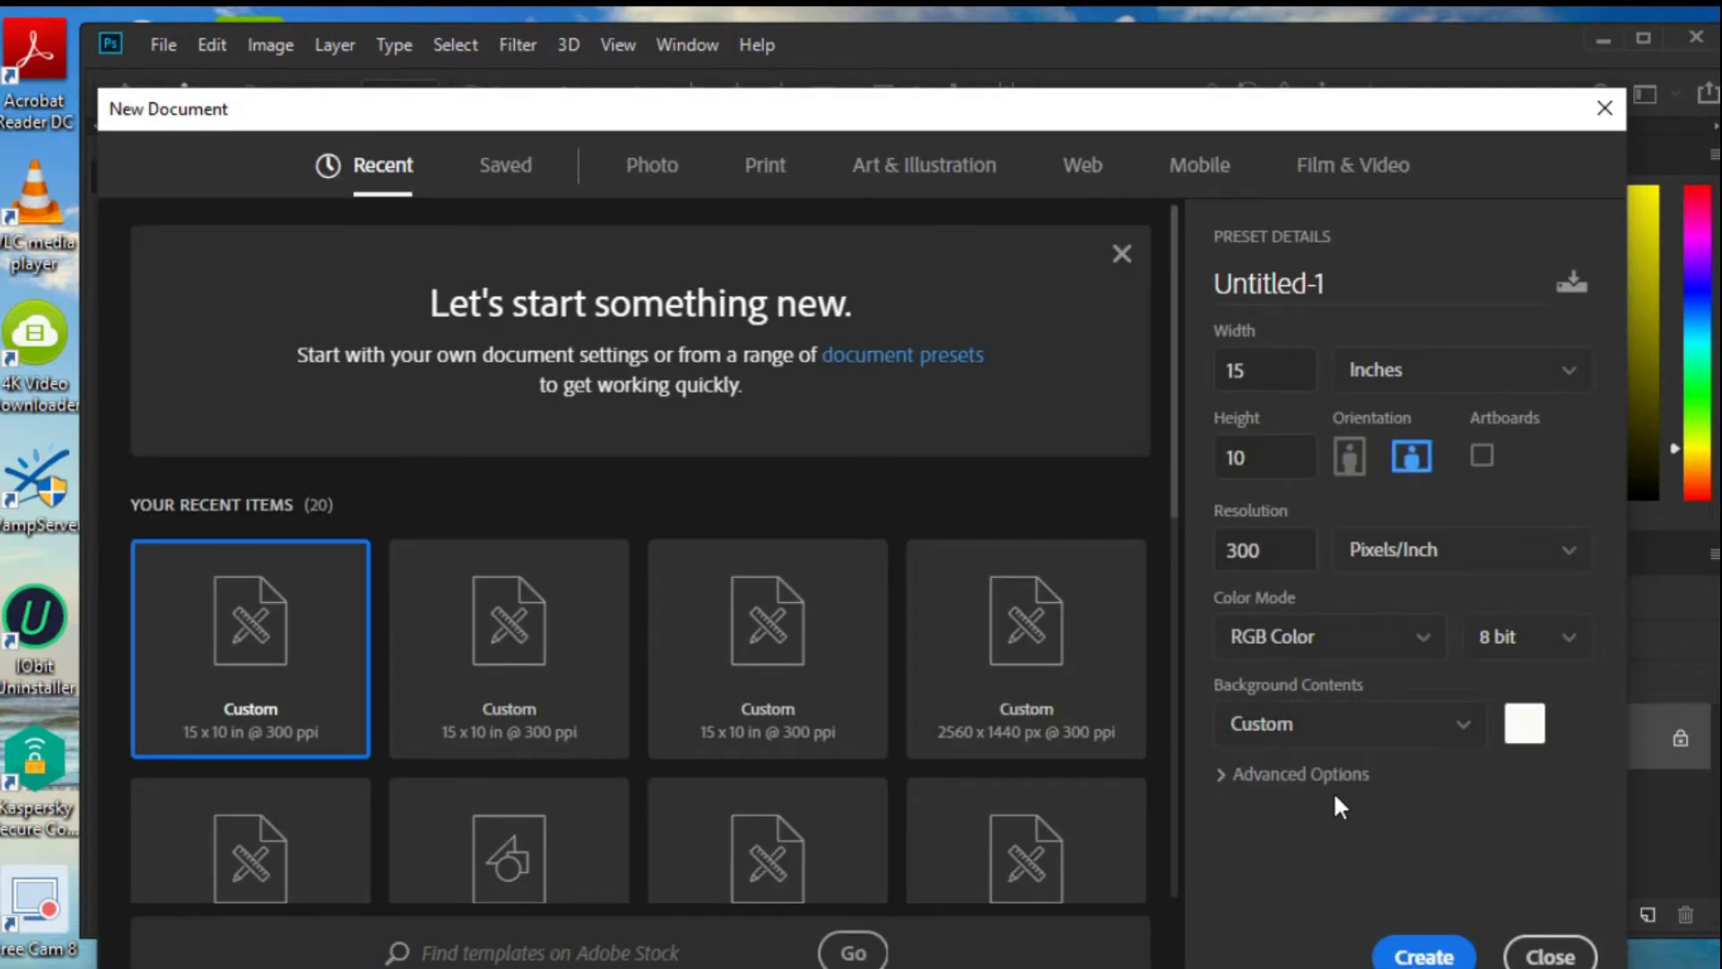
pyautogui.click(1412, 958)
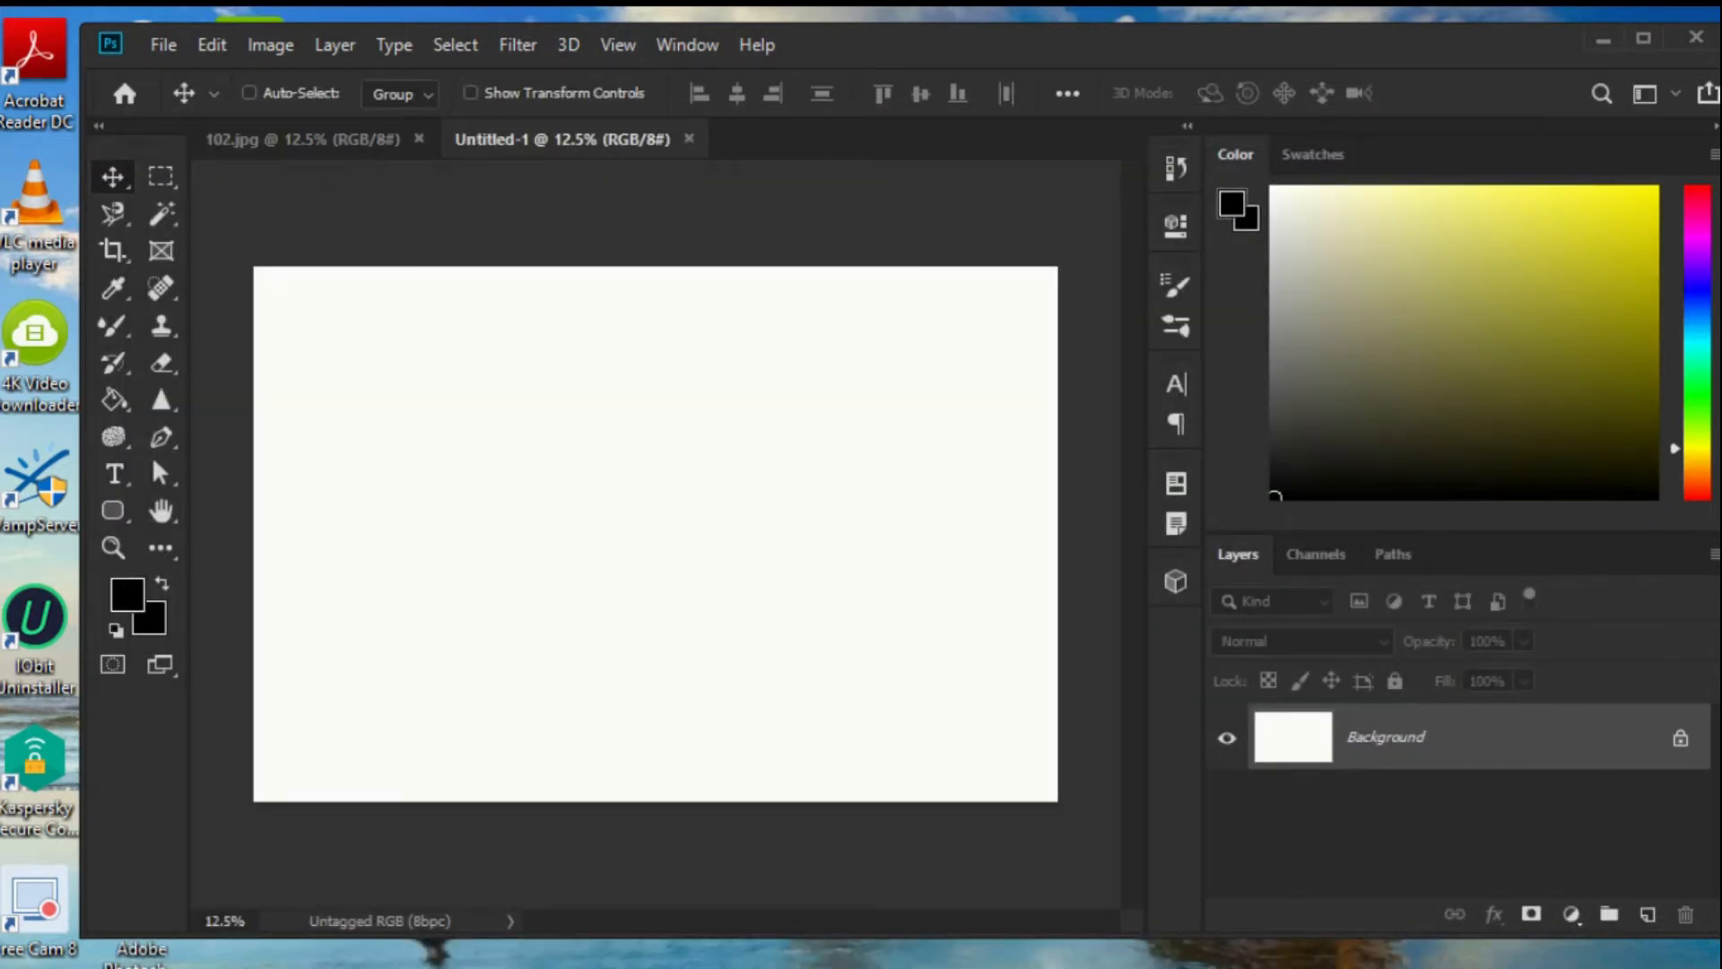
# Add the text GOLD near the canvas's upper edge in Times New Roman Bold at 250 pt.
pyautogui.click(114, 482)
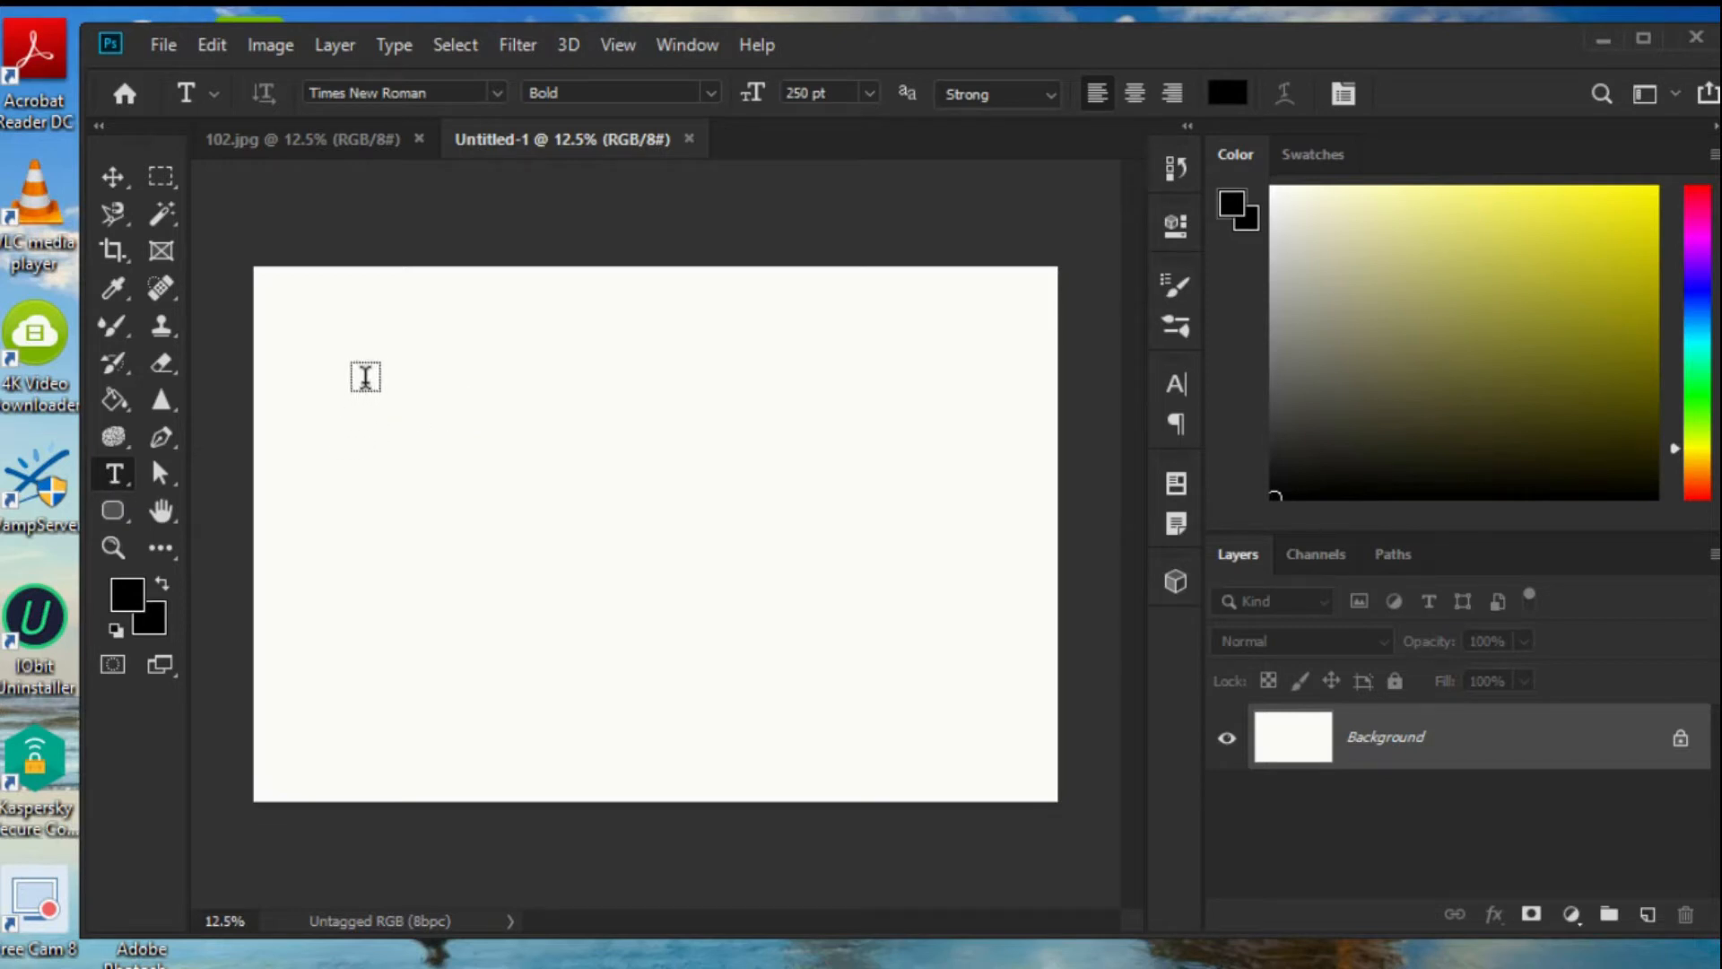
pyautogui.click(381, 357)
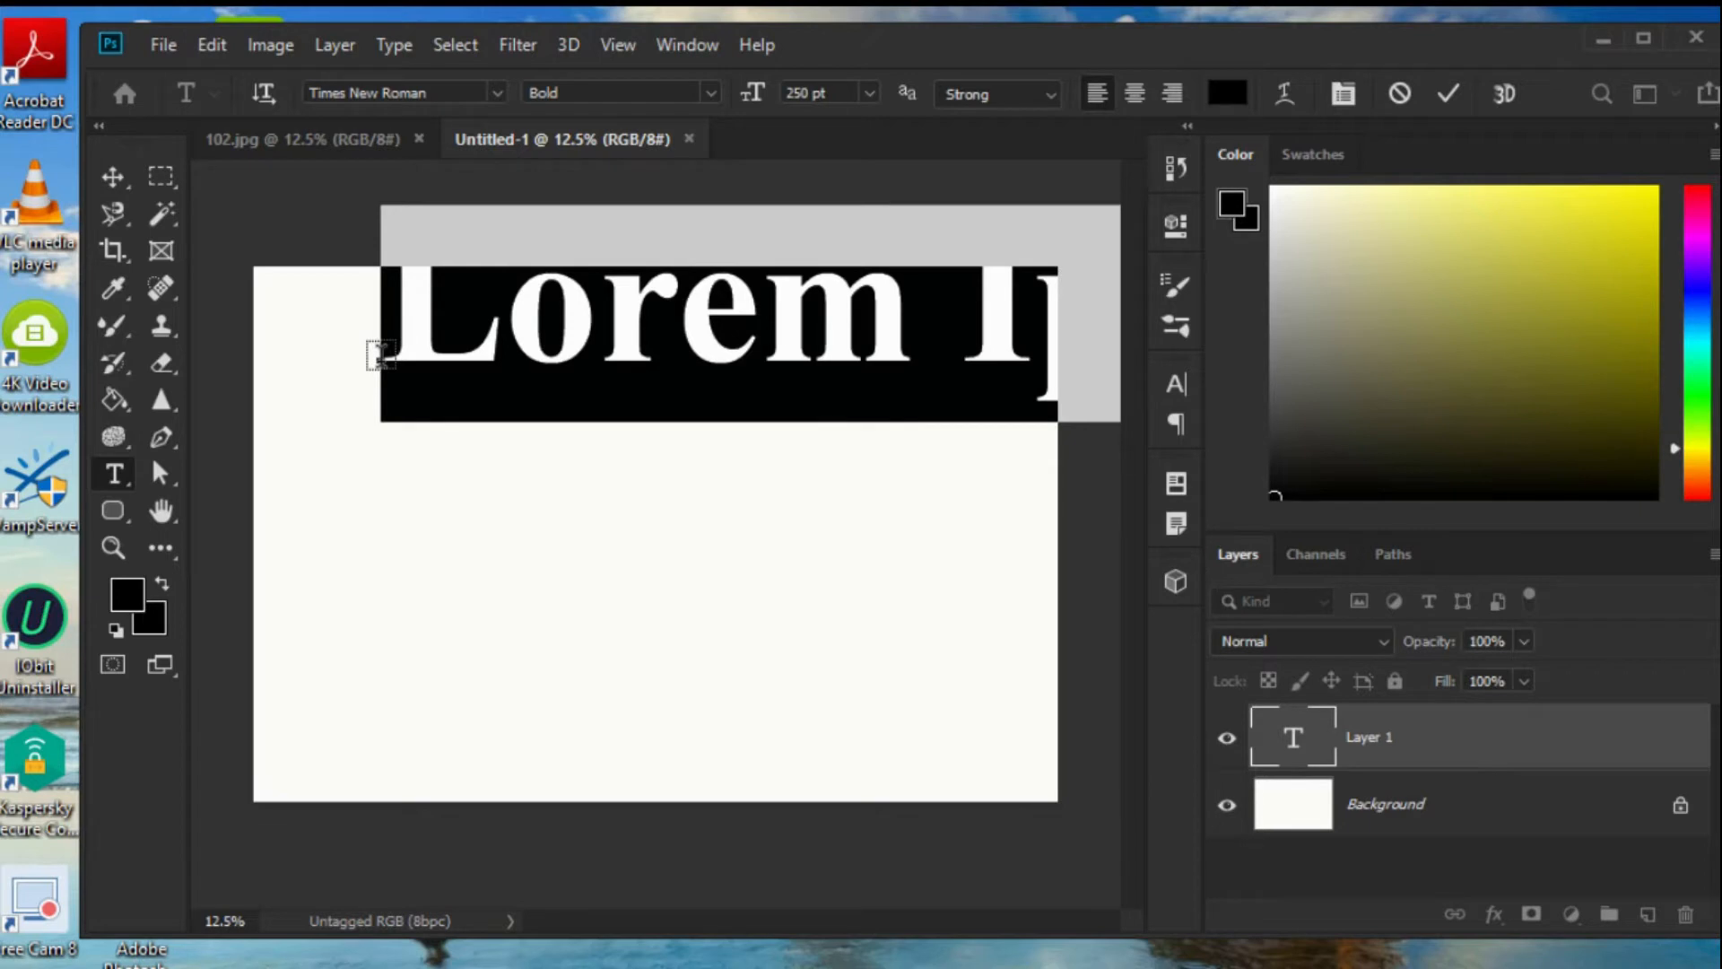
pyautogui.write('G')
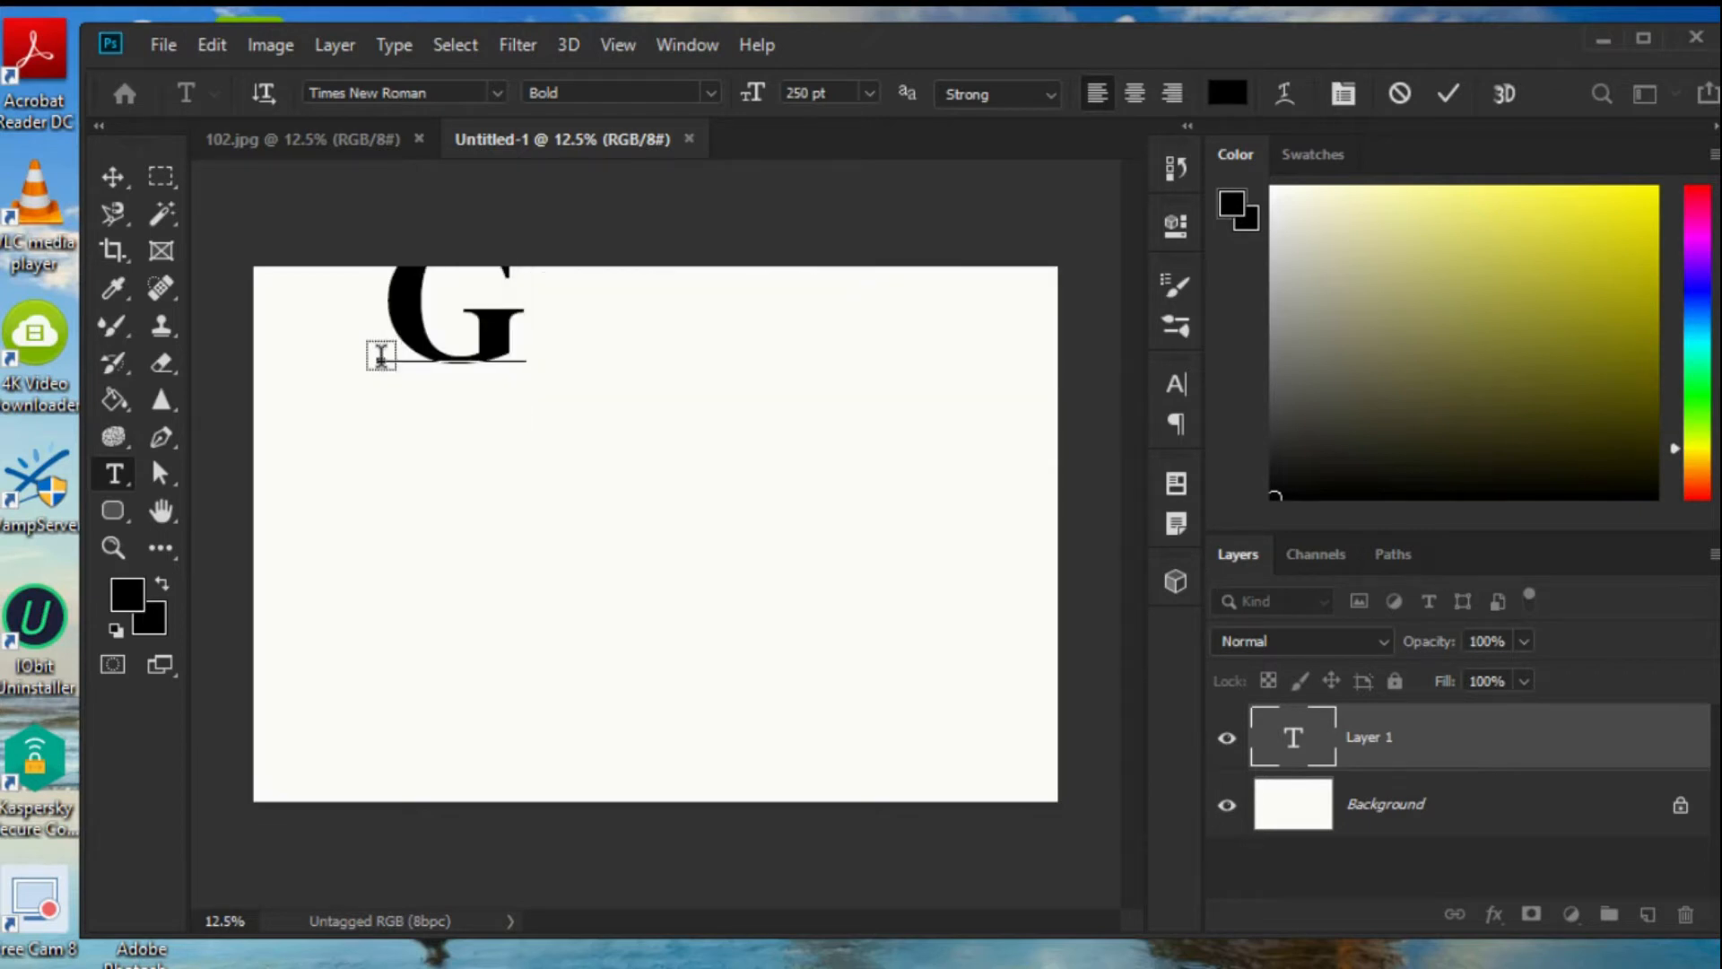
pyautogui.write('OLD')
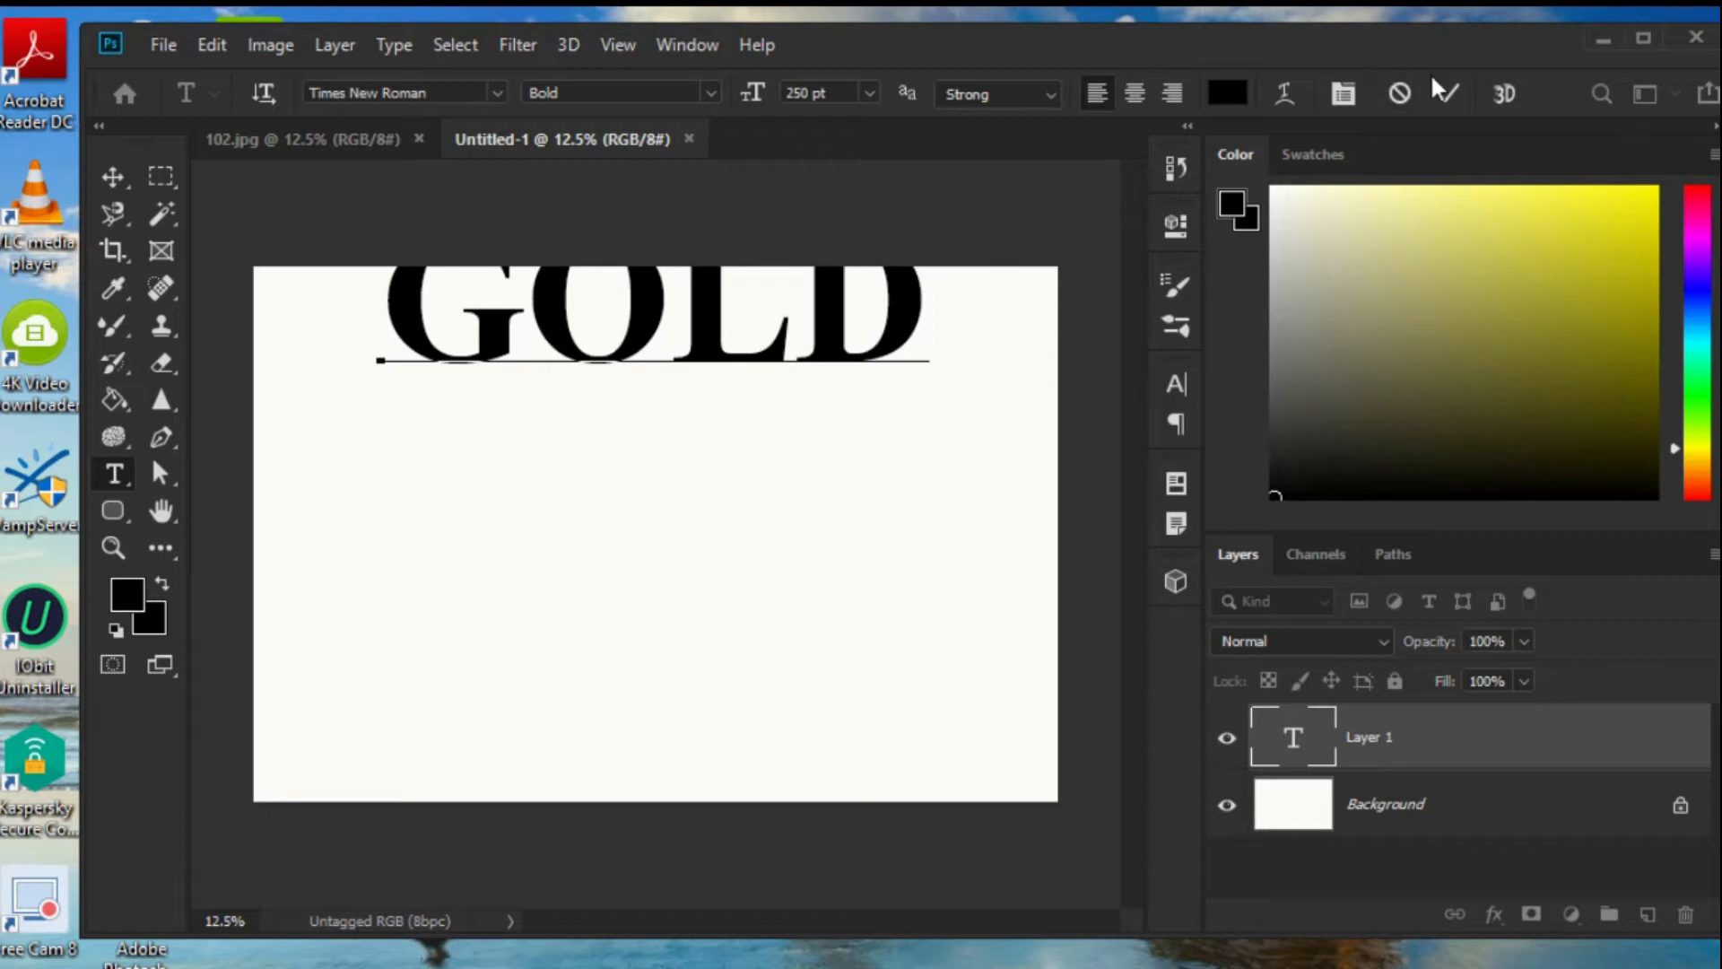
pyautogui.click(1449, 93)
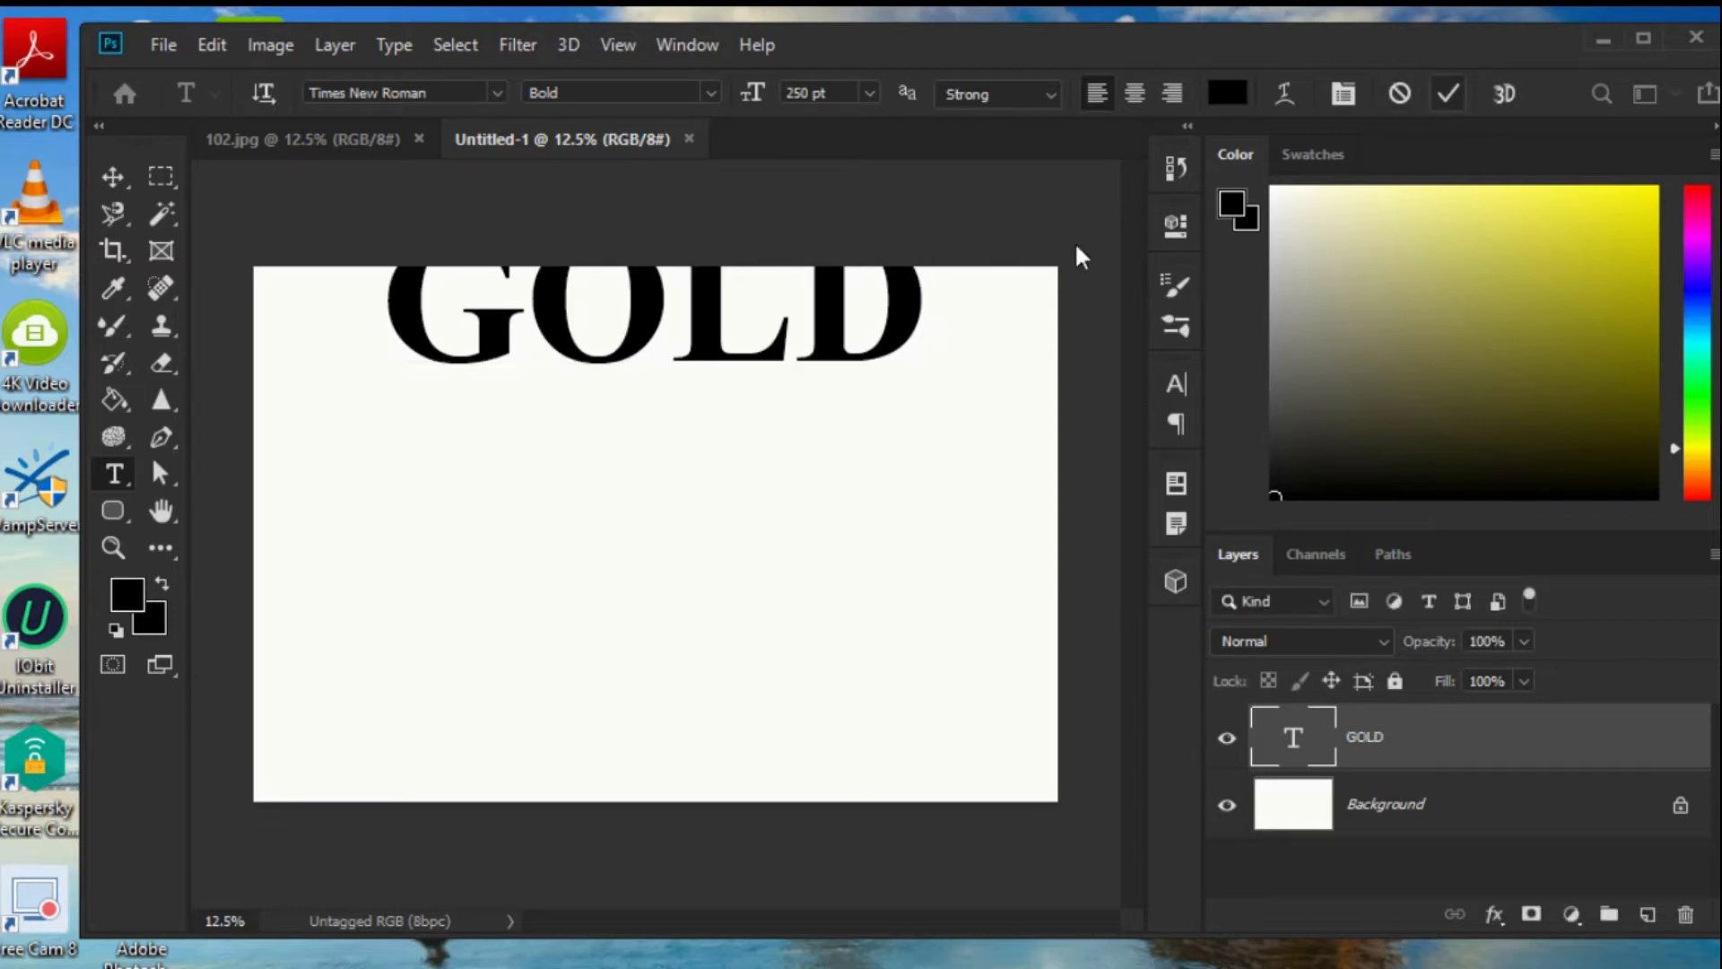
# Move the GOLD text down fully onto the canvas, centre it horizontally on the canvas and nudge it slightly lower.
pyautogui.click(113, 176)
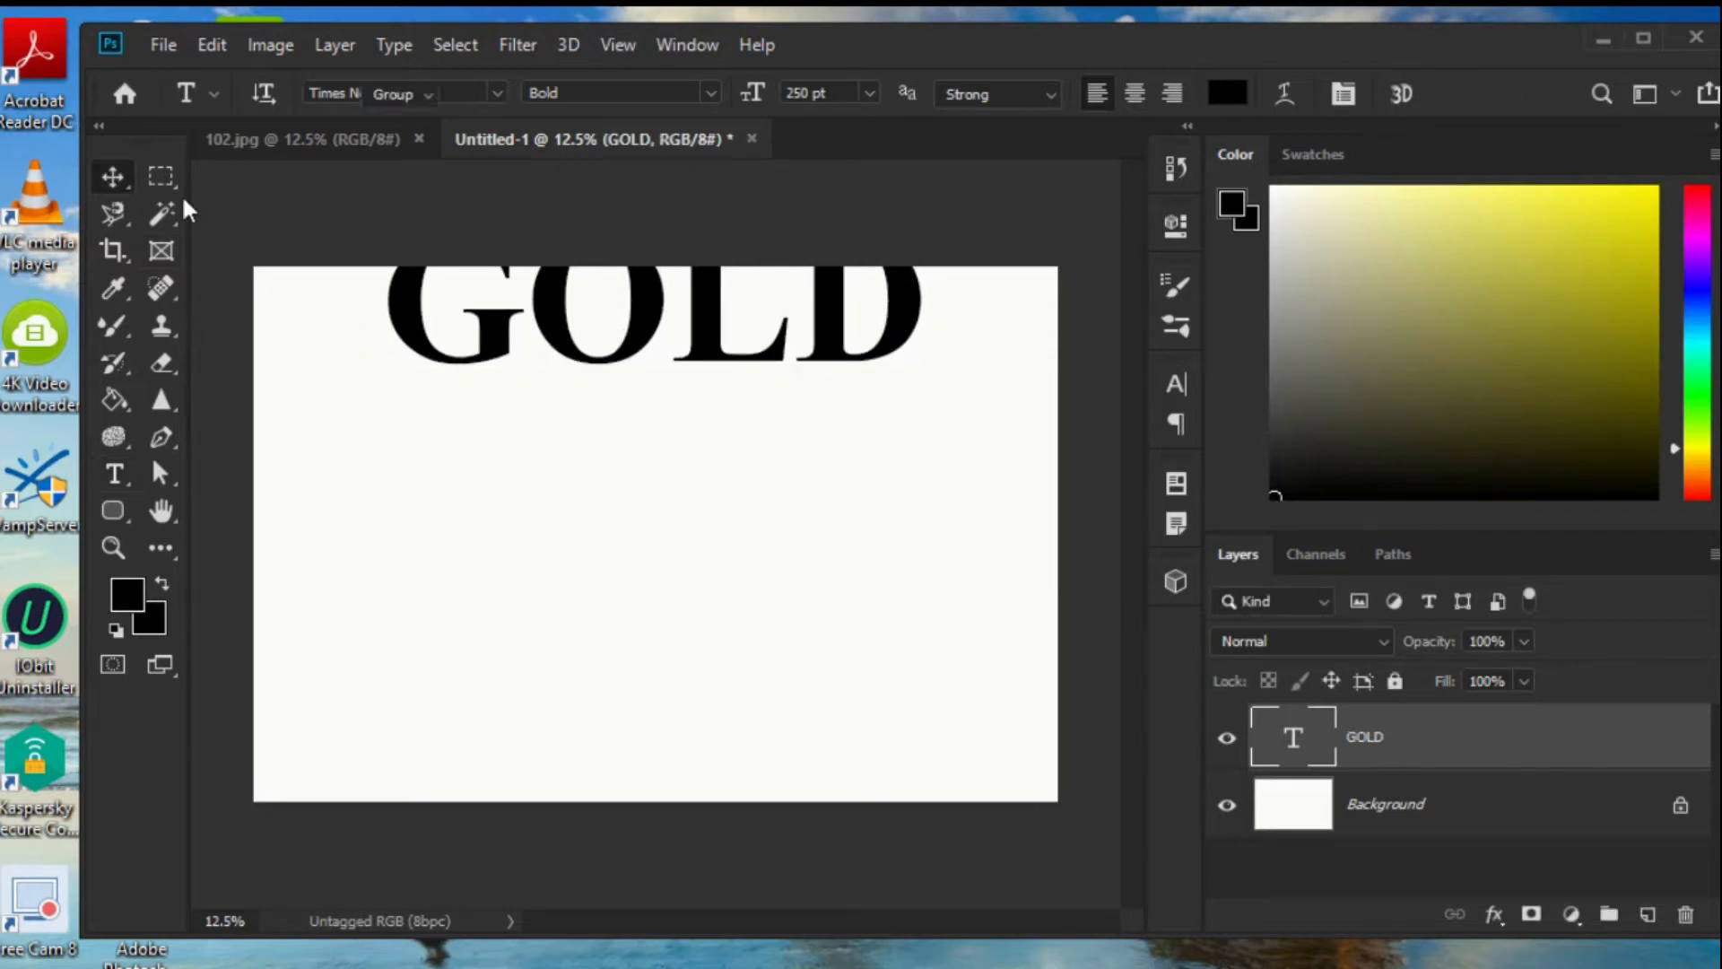
pyautogui.moveTo(588, 314); pyautogui.dragTo(578, 377)
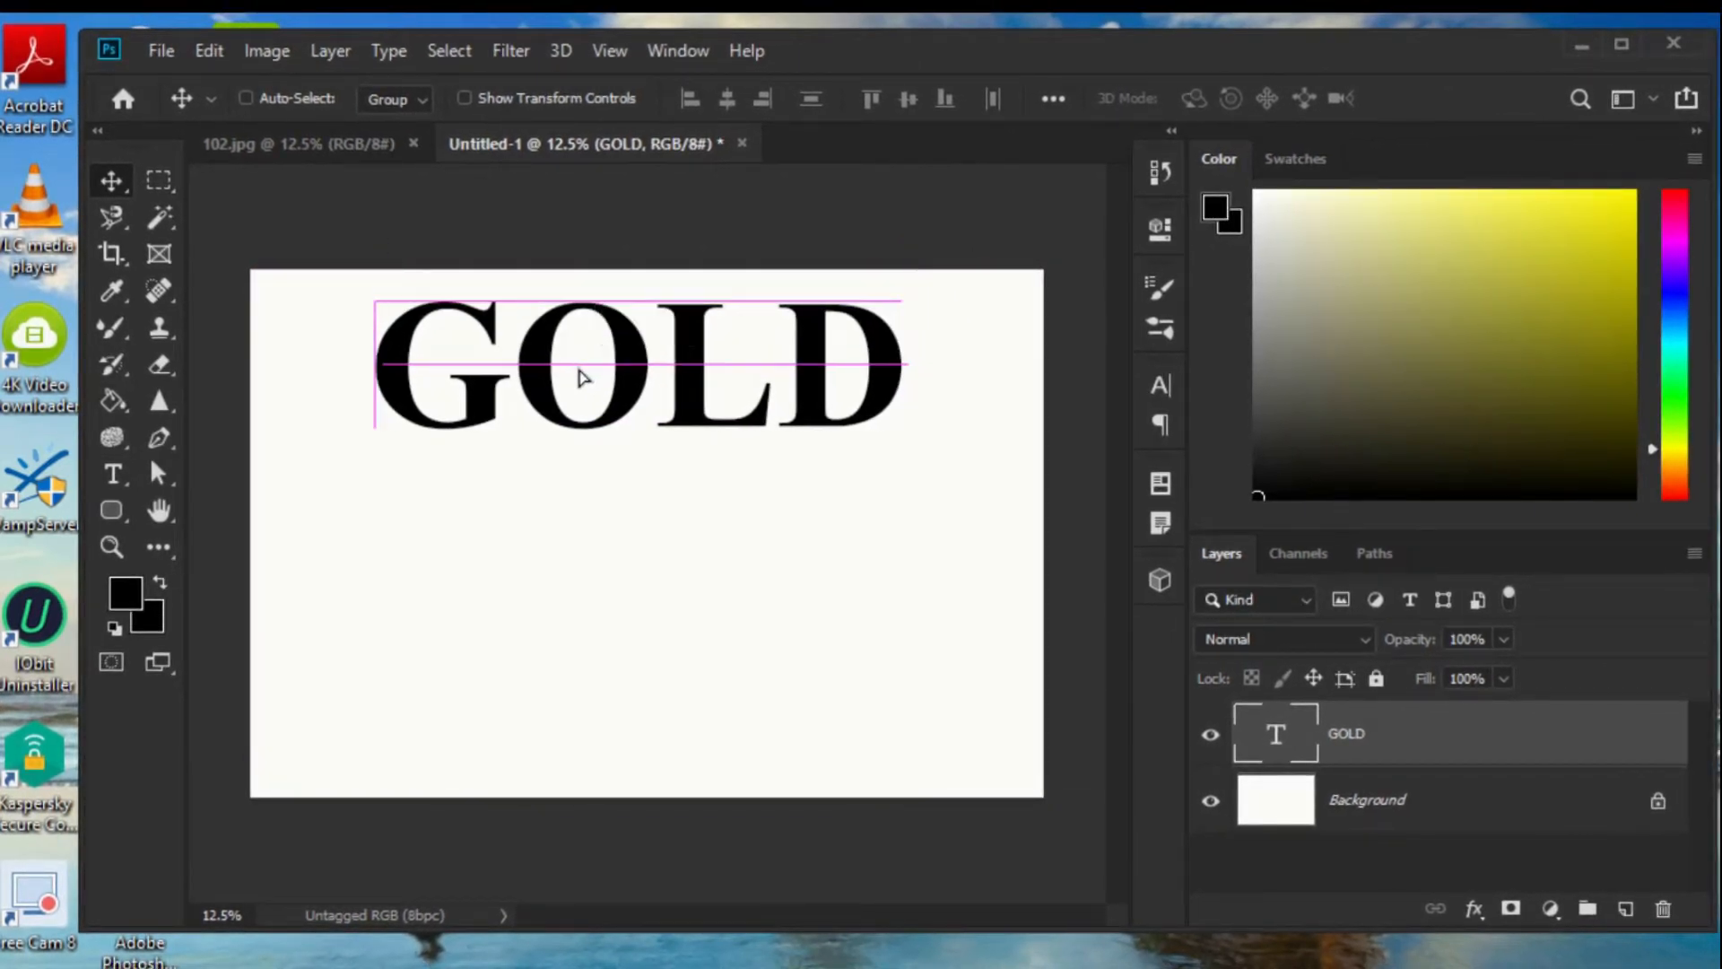
pyautogui.click(452, 53)
pyautogui.click(482, 86)
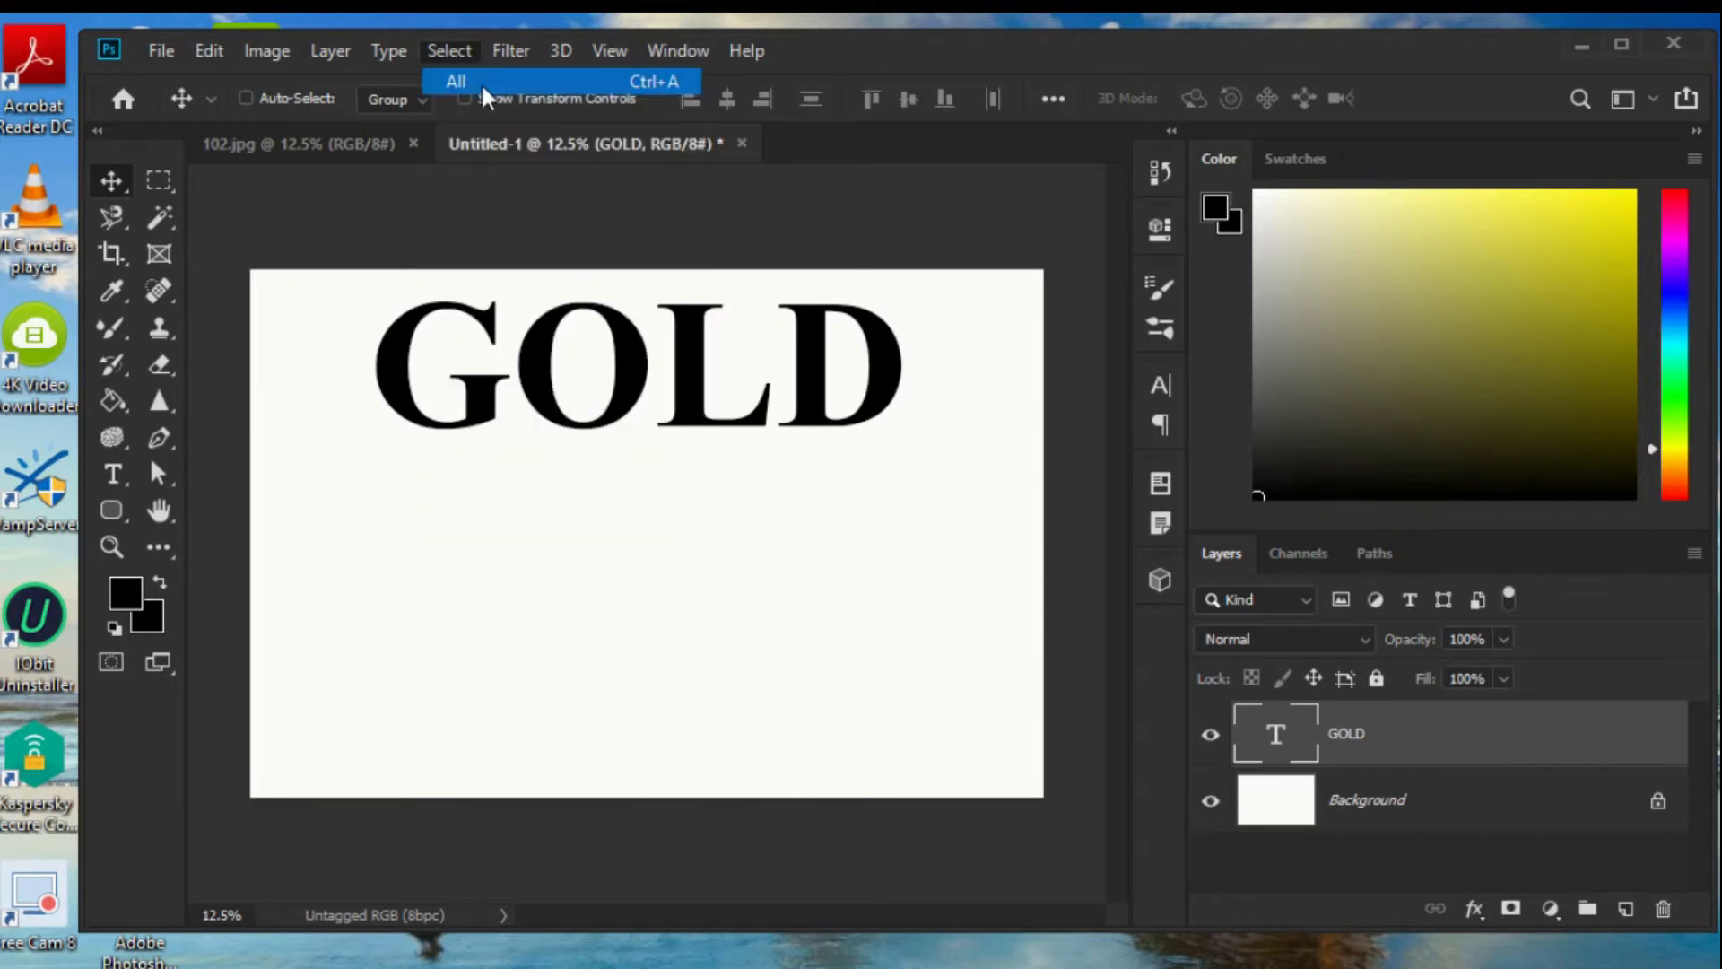
pyautogui.click(726, 100)
pyautogui.hotkey('ctrl', 'd')
pyautogui.hotkey('shift', 'Down')
pyautogui.hotkey('shift', 'Down')
pyautogui.hotkey('shift', 'Down')
pyautogui.hotkey('shift', 'Down')
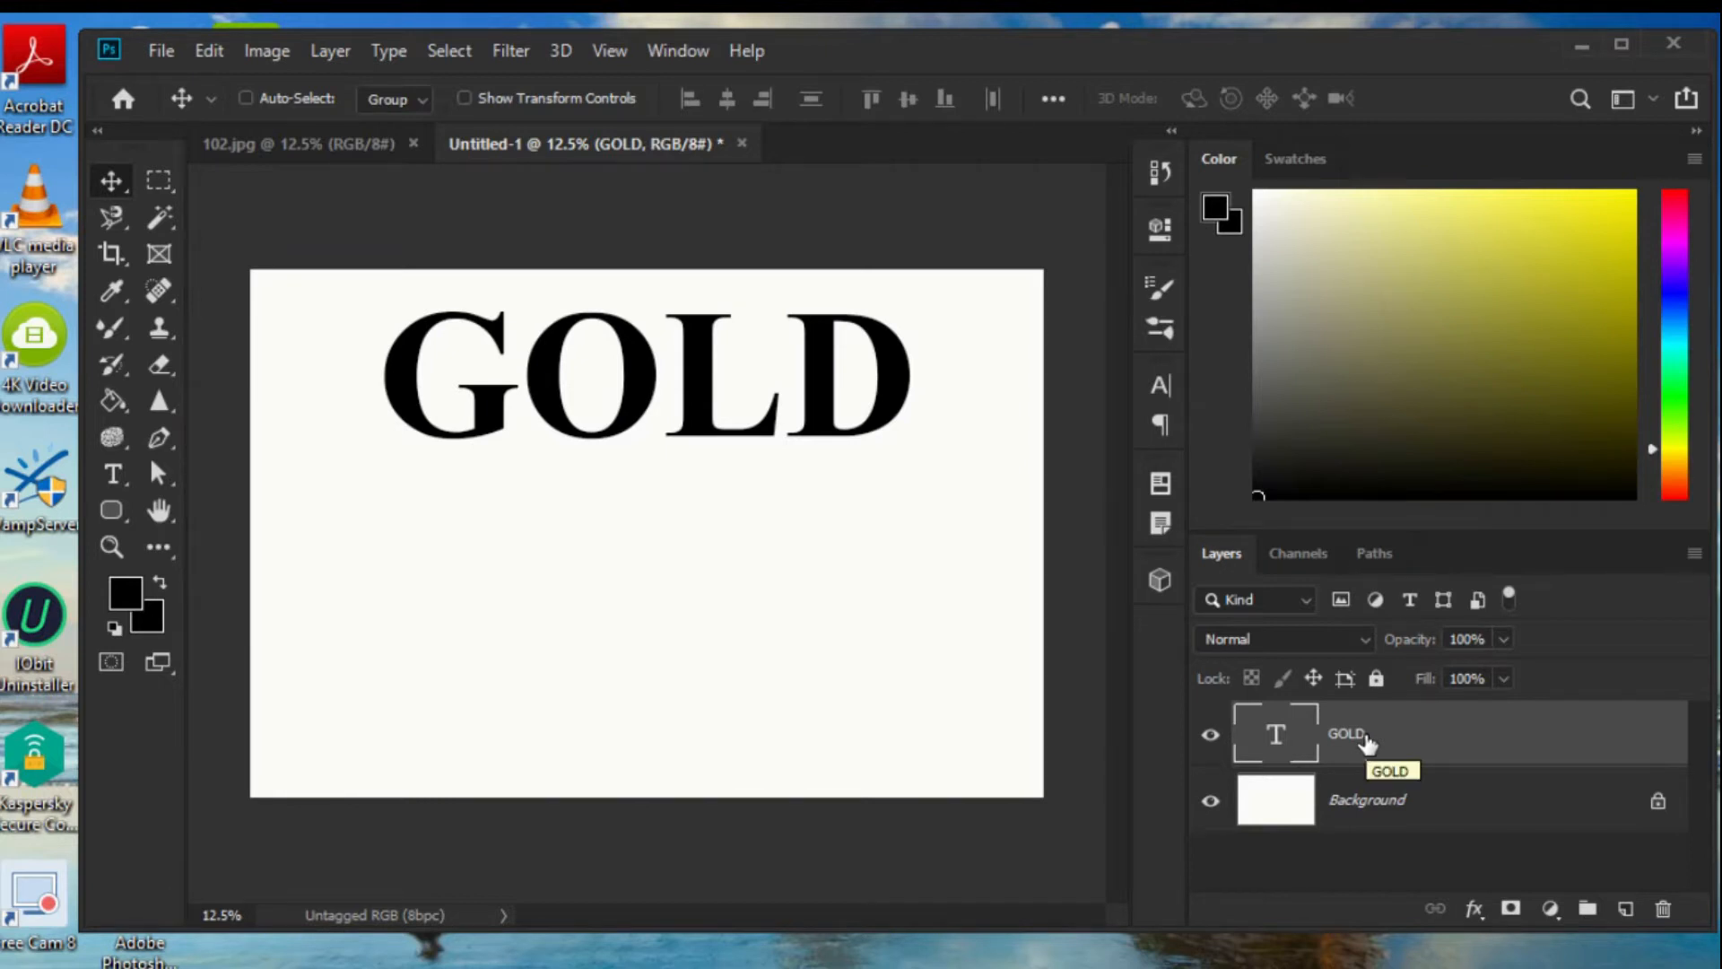
# Add a Color Overlay in yellow fde201 to the GOLD layer's style, in Normal mode at 100% opacity.
pyautogui.rightClick(1366, 743)
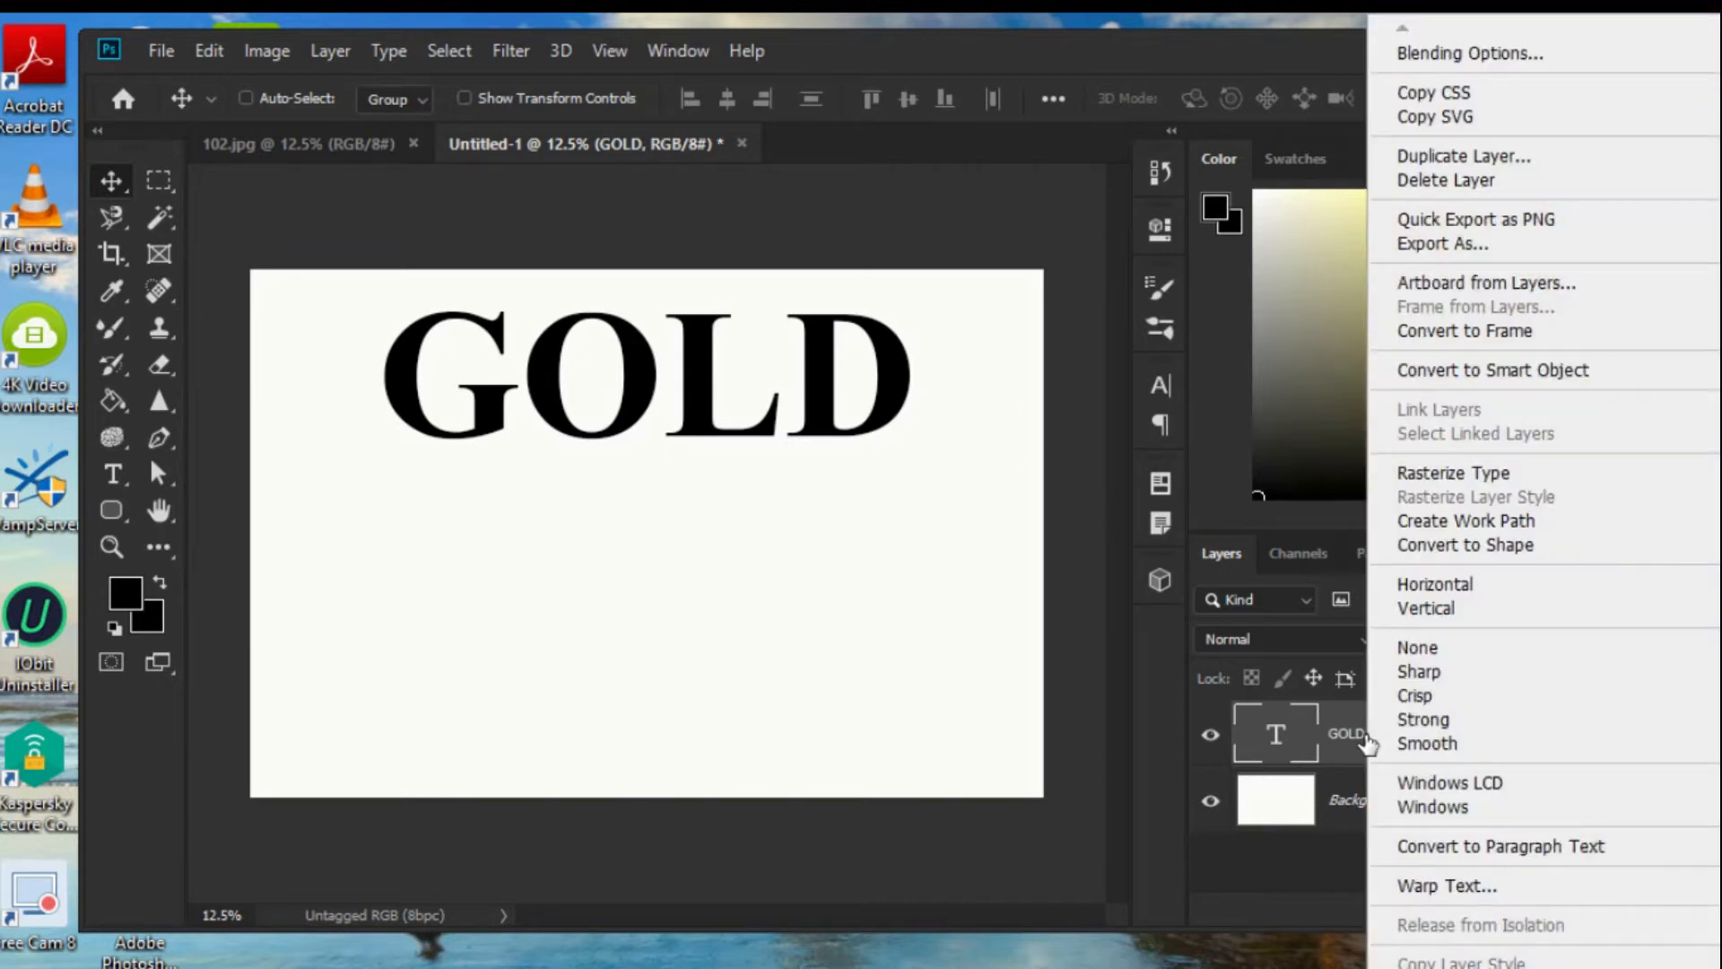
pyautogui.click(1482, 56)
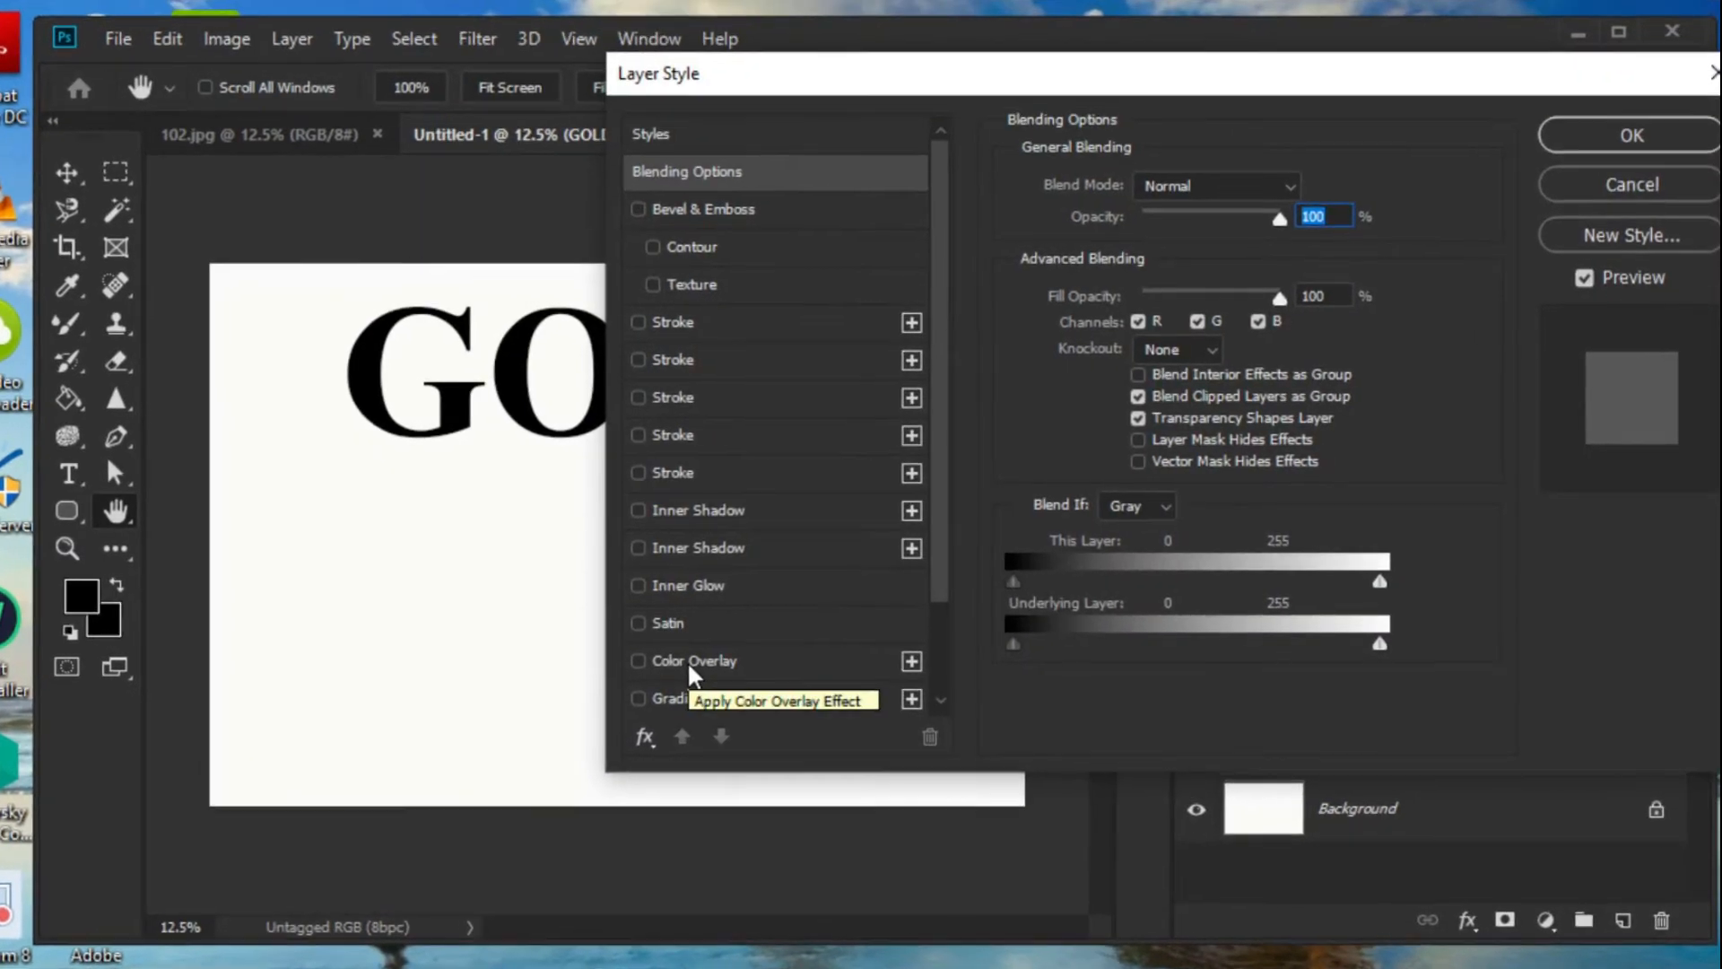
pyautogui.click(689, 668)
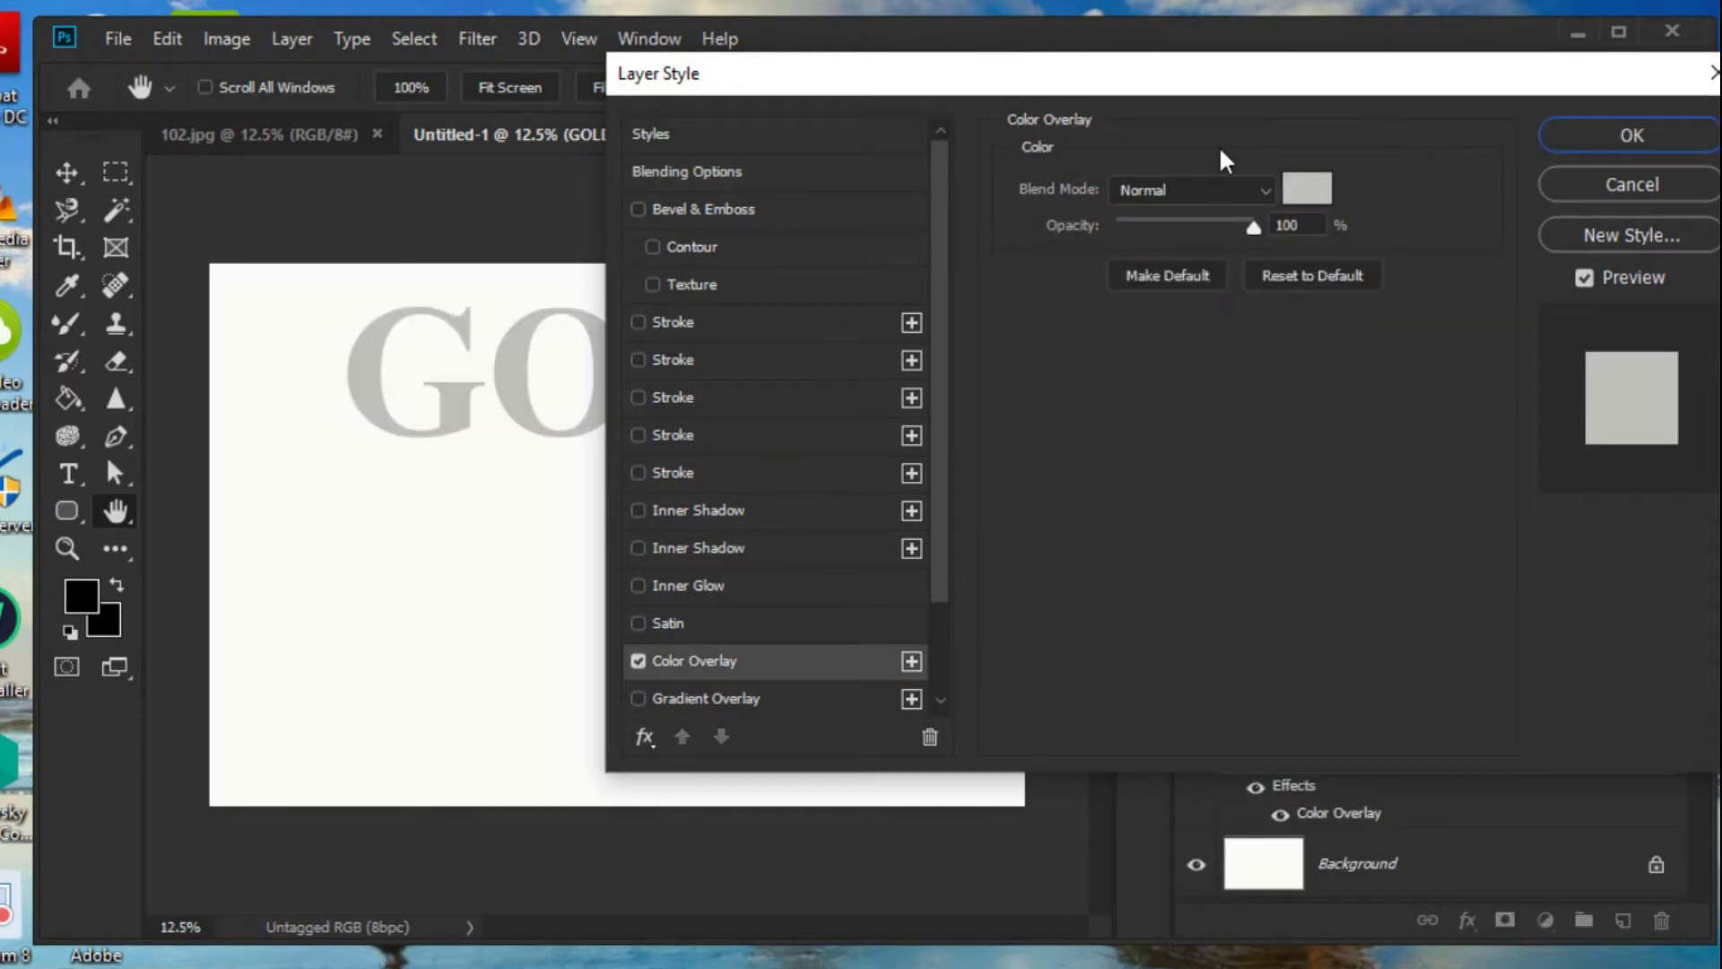
pyautogui.click(1315, 199)
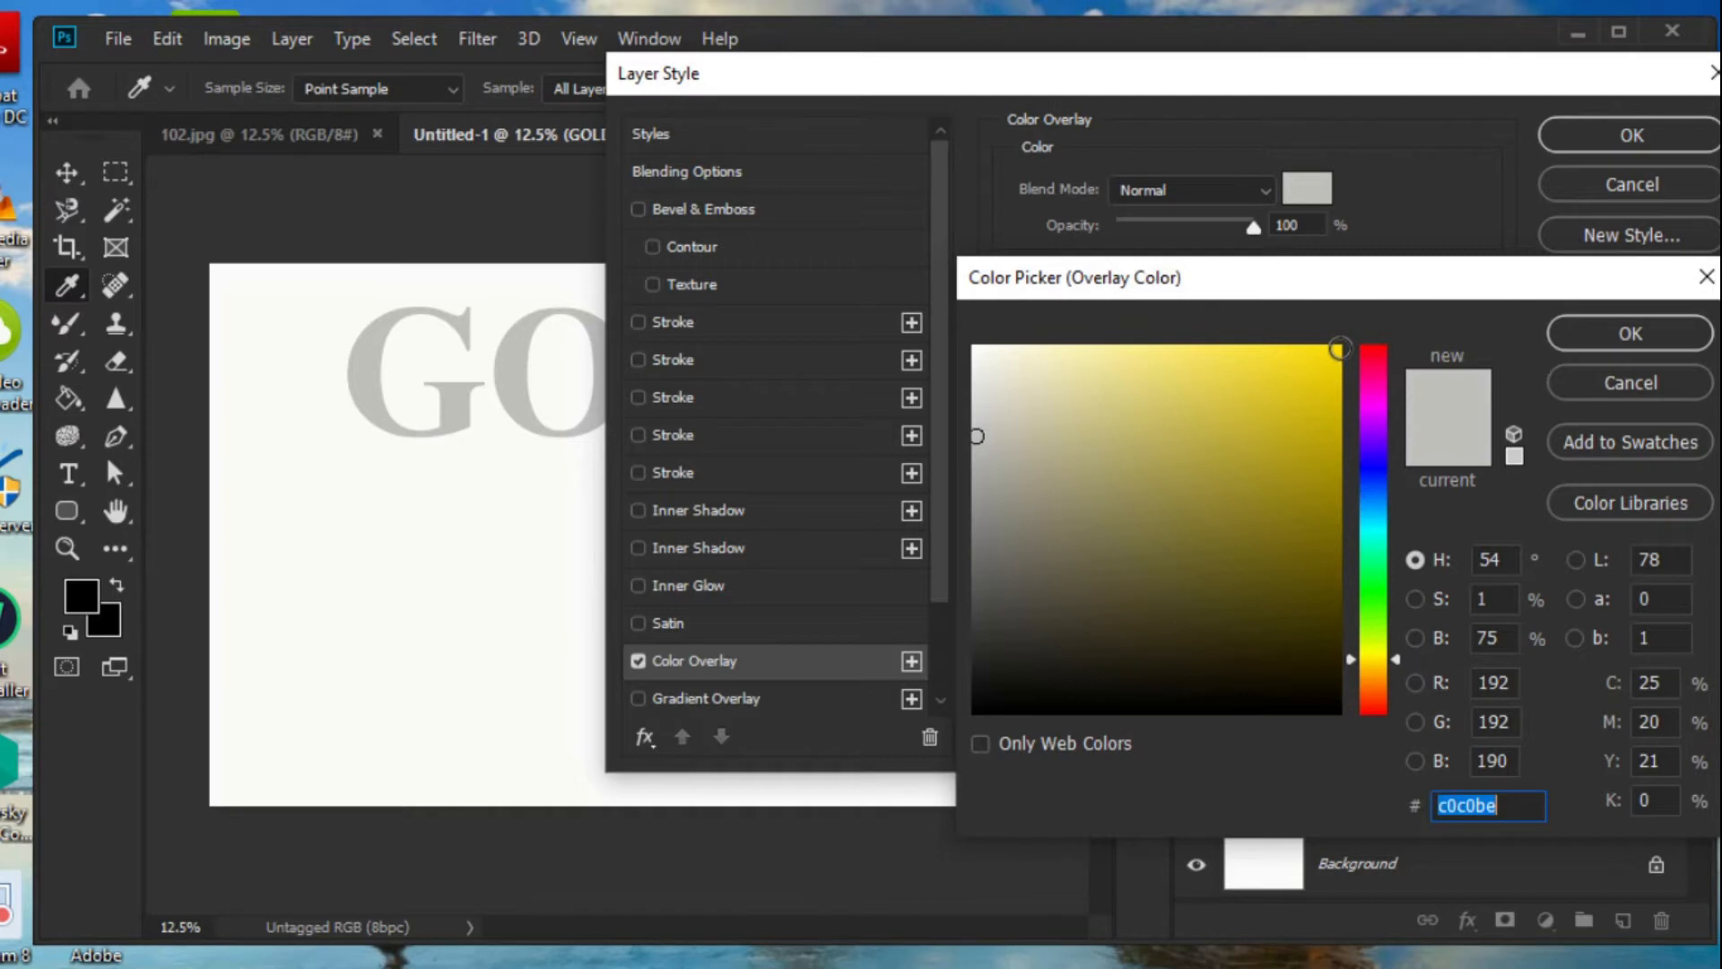
pyautogui.click(1339, 348)
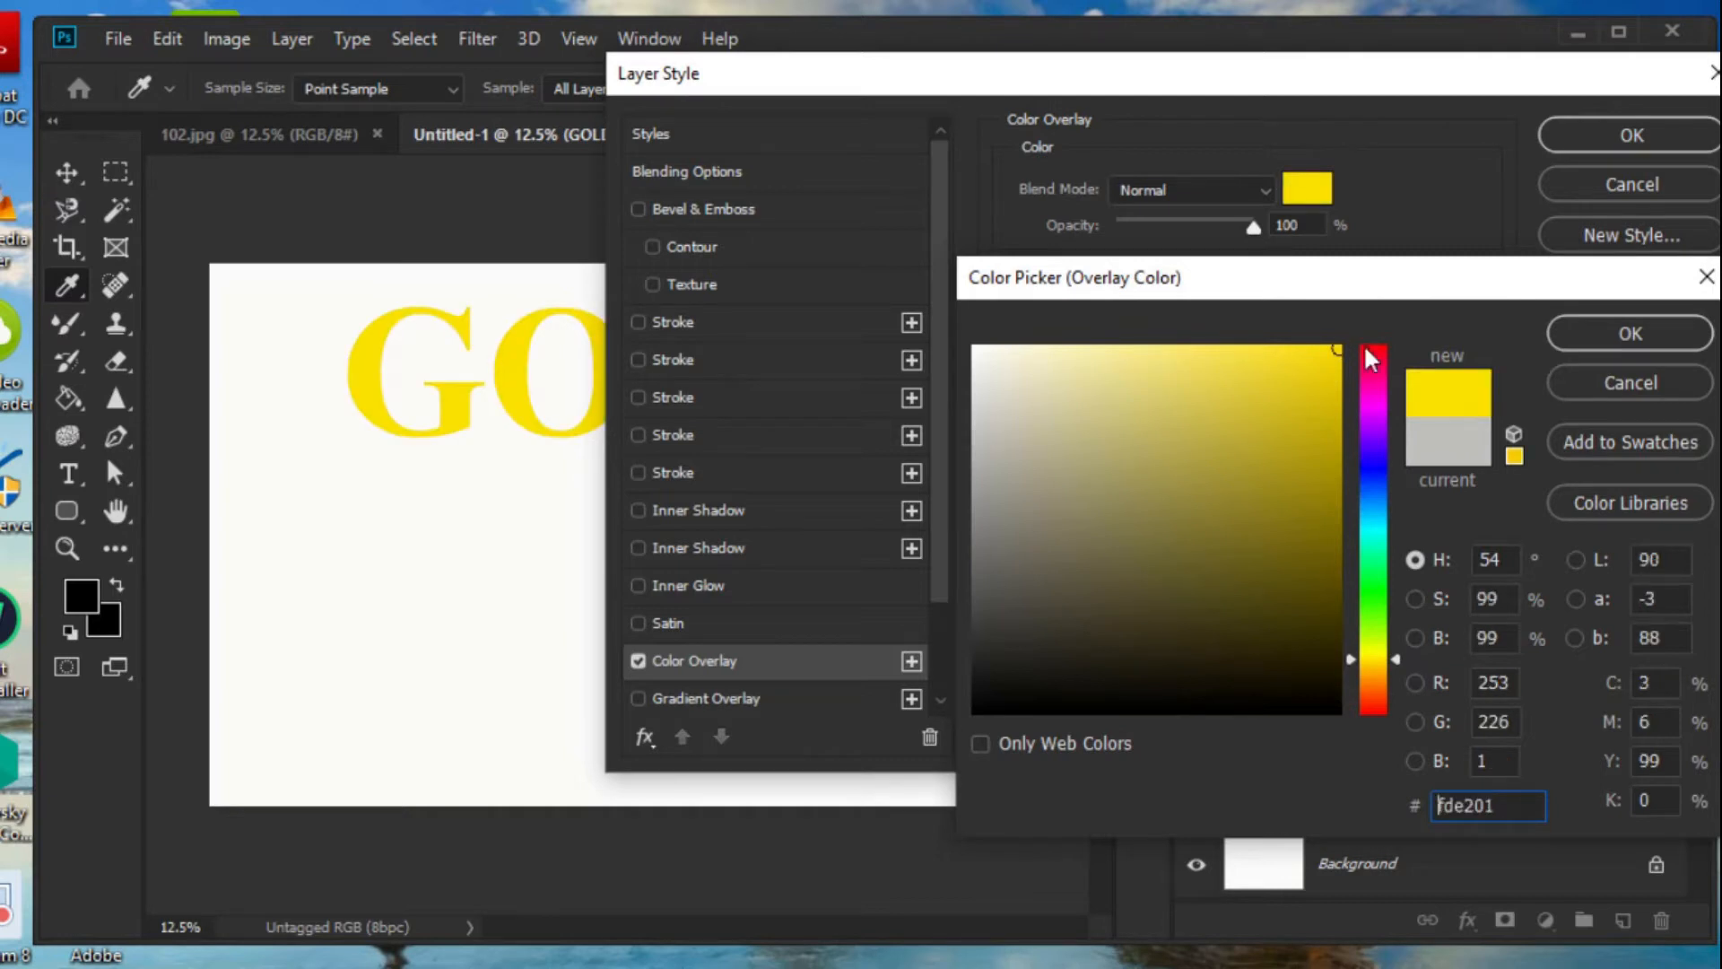
pyautogui.click(1583, 336)
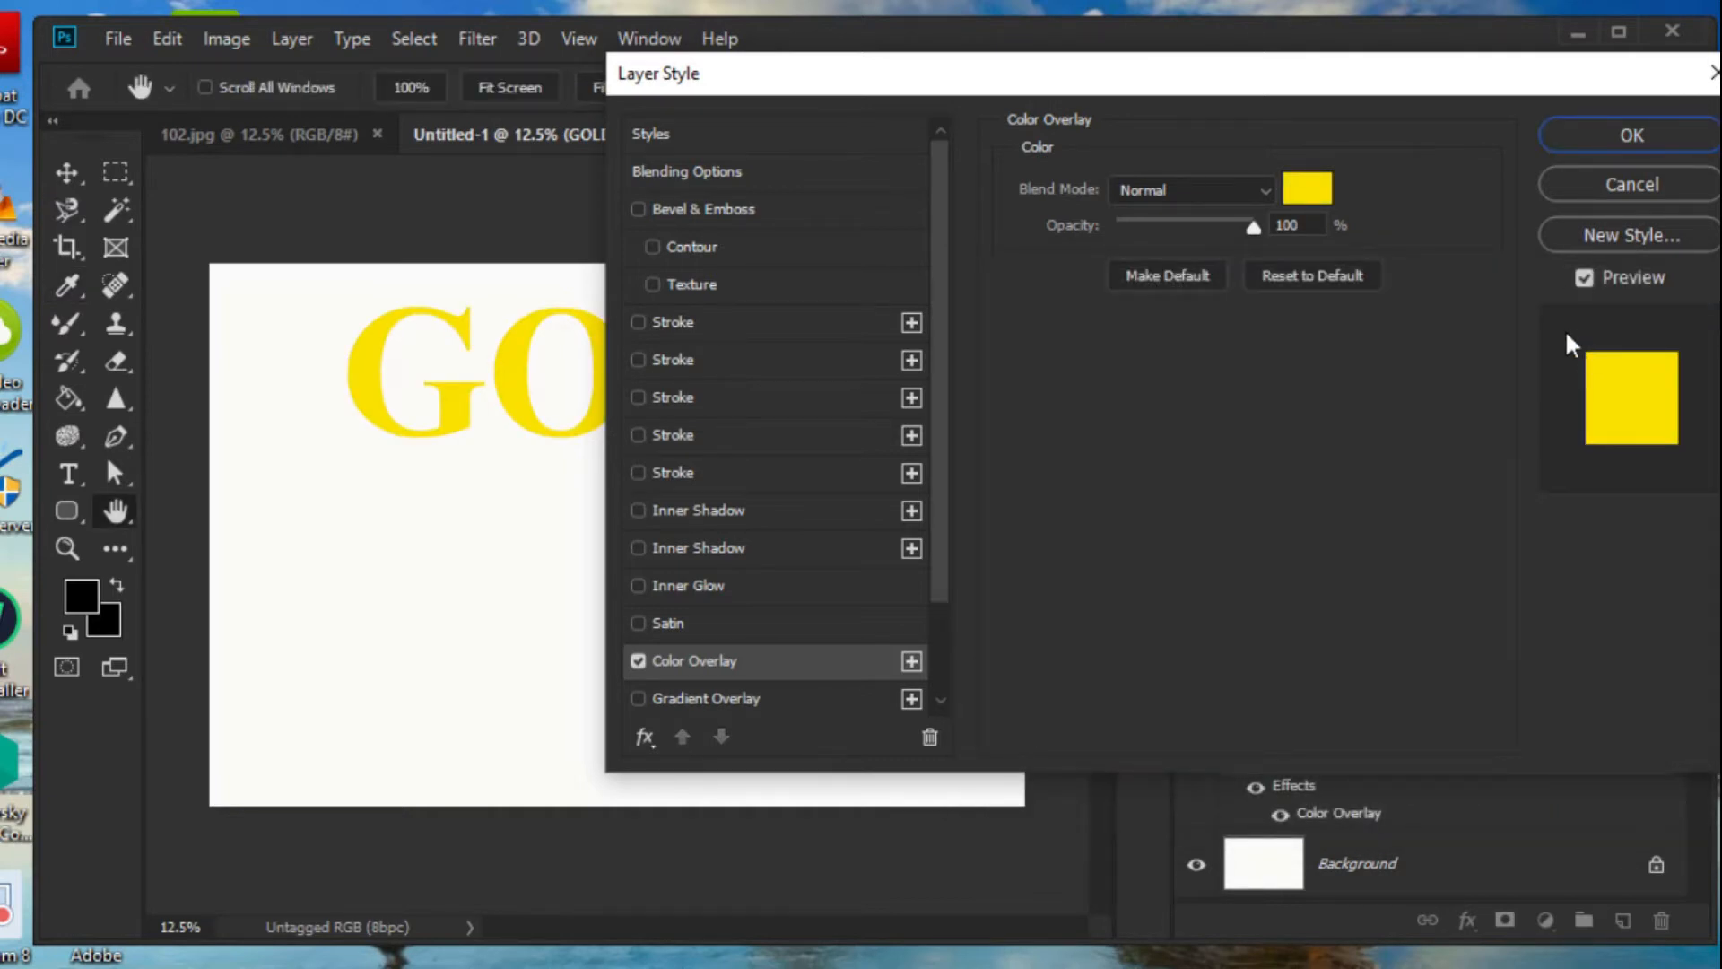
# Apply Bevel & Emboss to the GOLD text with the Inner Bevel style and the Chisel Hard technique.
pyautogui.click(668, 207)
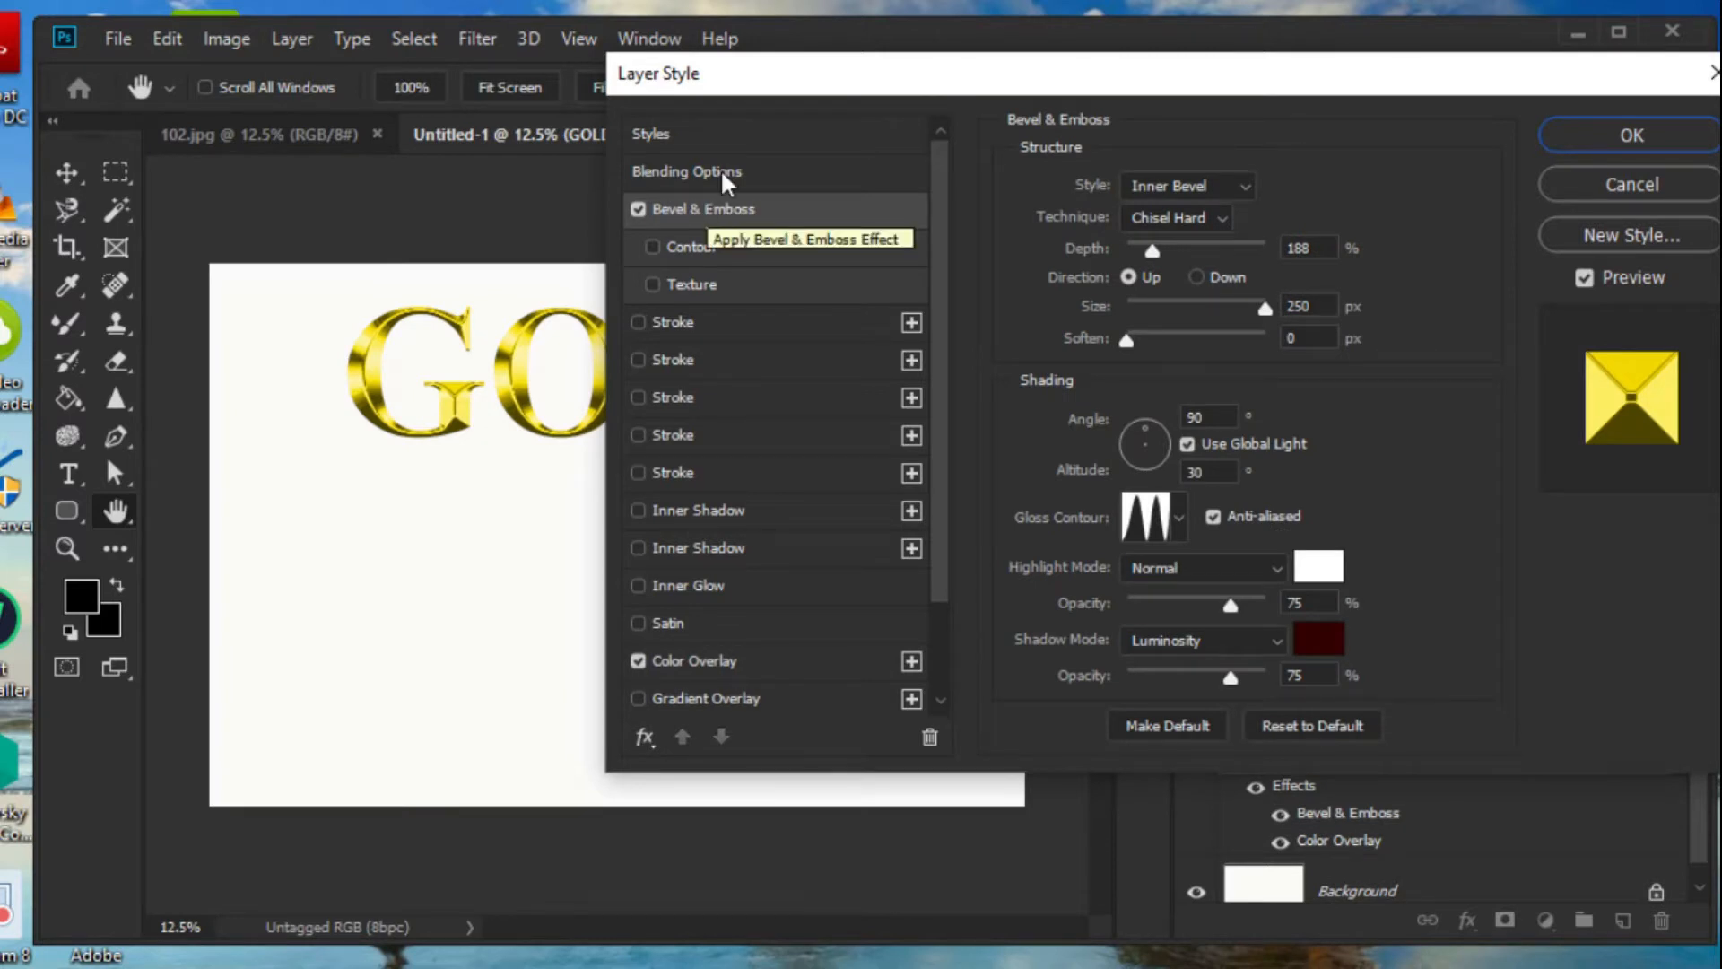
pyautogui.moveTo(816, 66); pyautogui.dragTo(1237, 115)
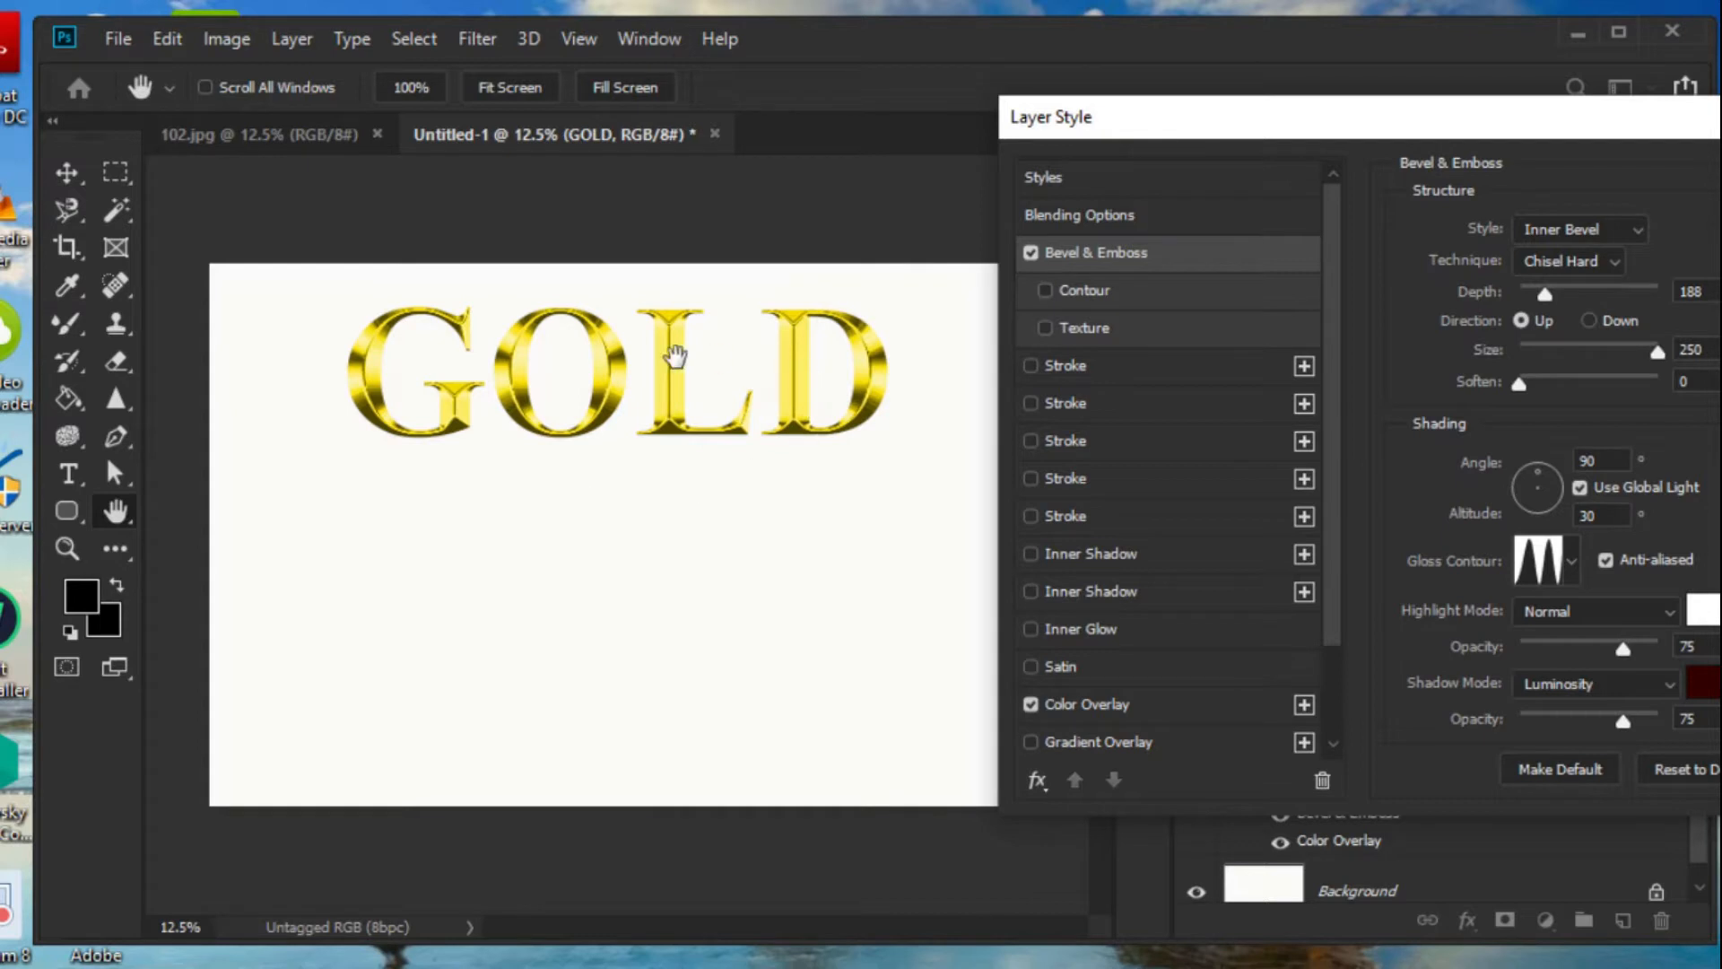
pyautogui.moveTo(1503, 131); pyautogui.dragTo(1089, 106)
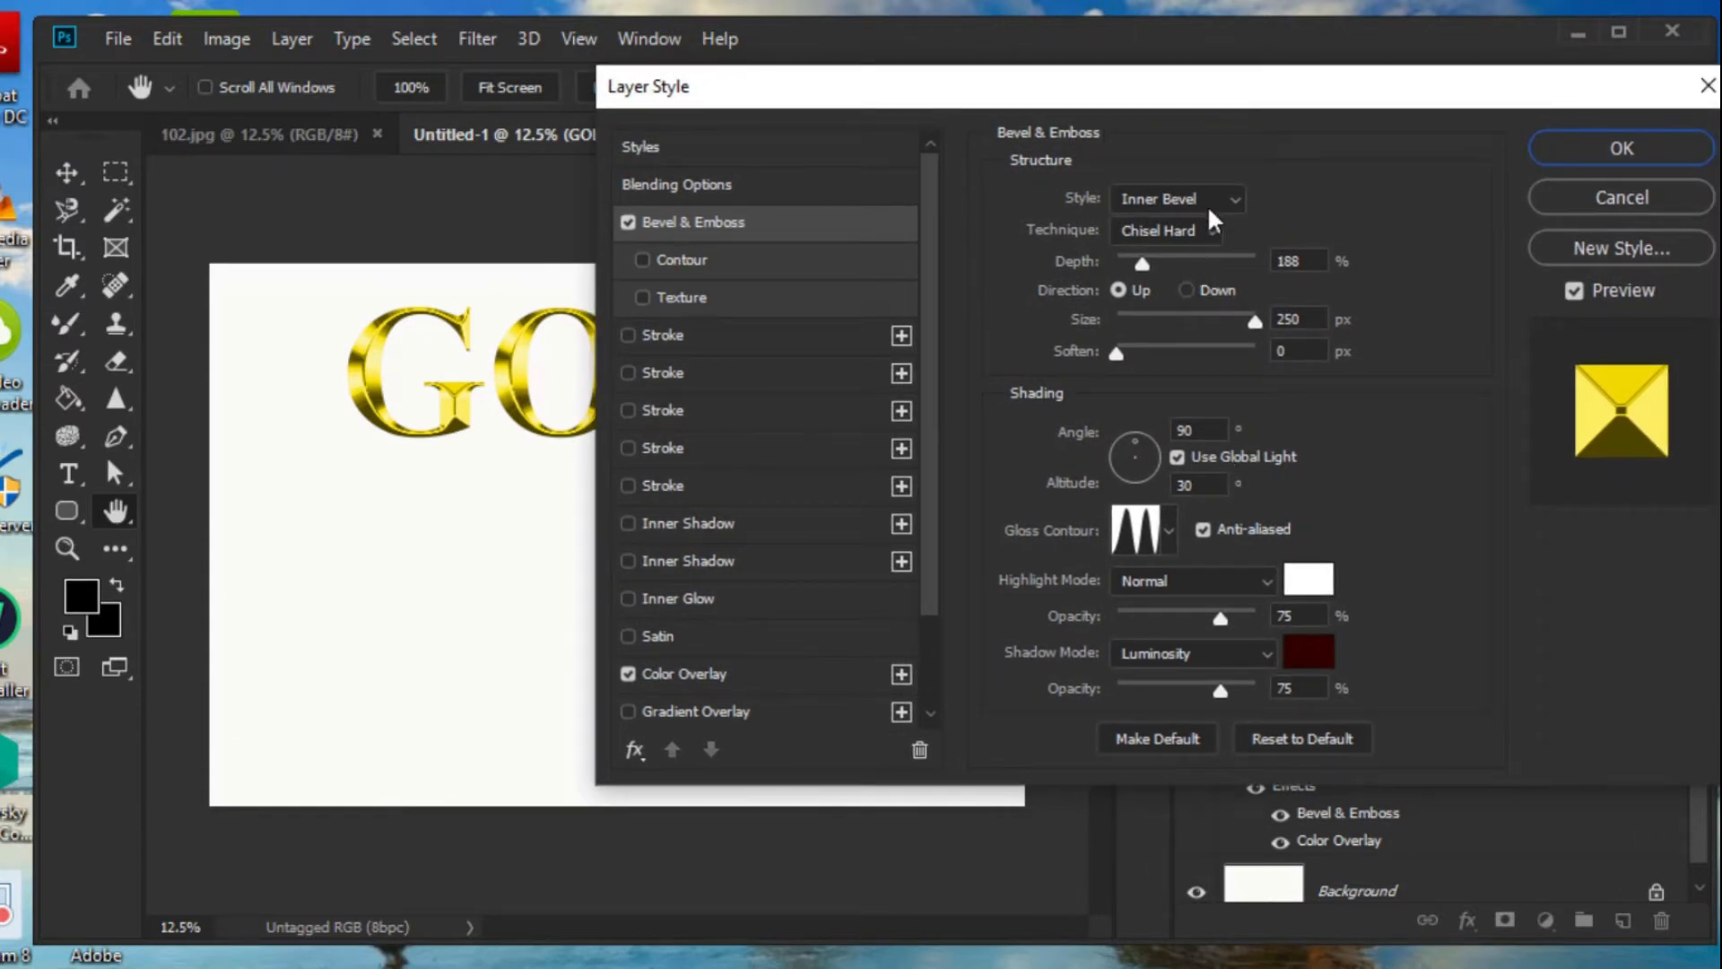
pyautogui.click(1236, 201)
pyautogui.click(1166, 238)
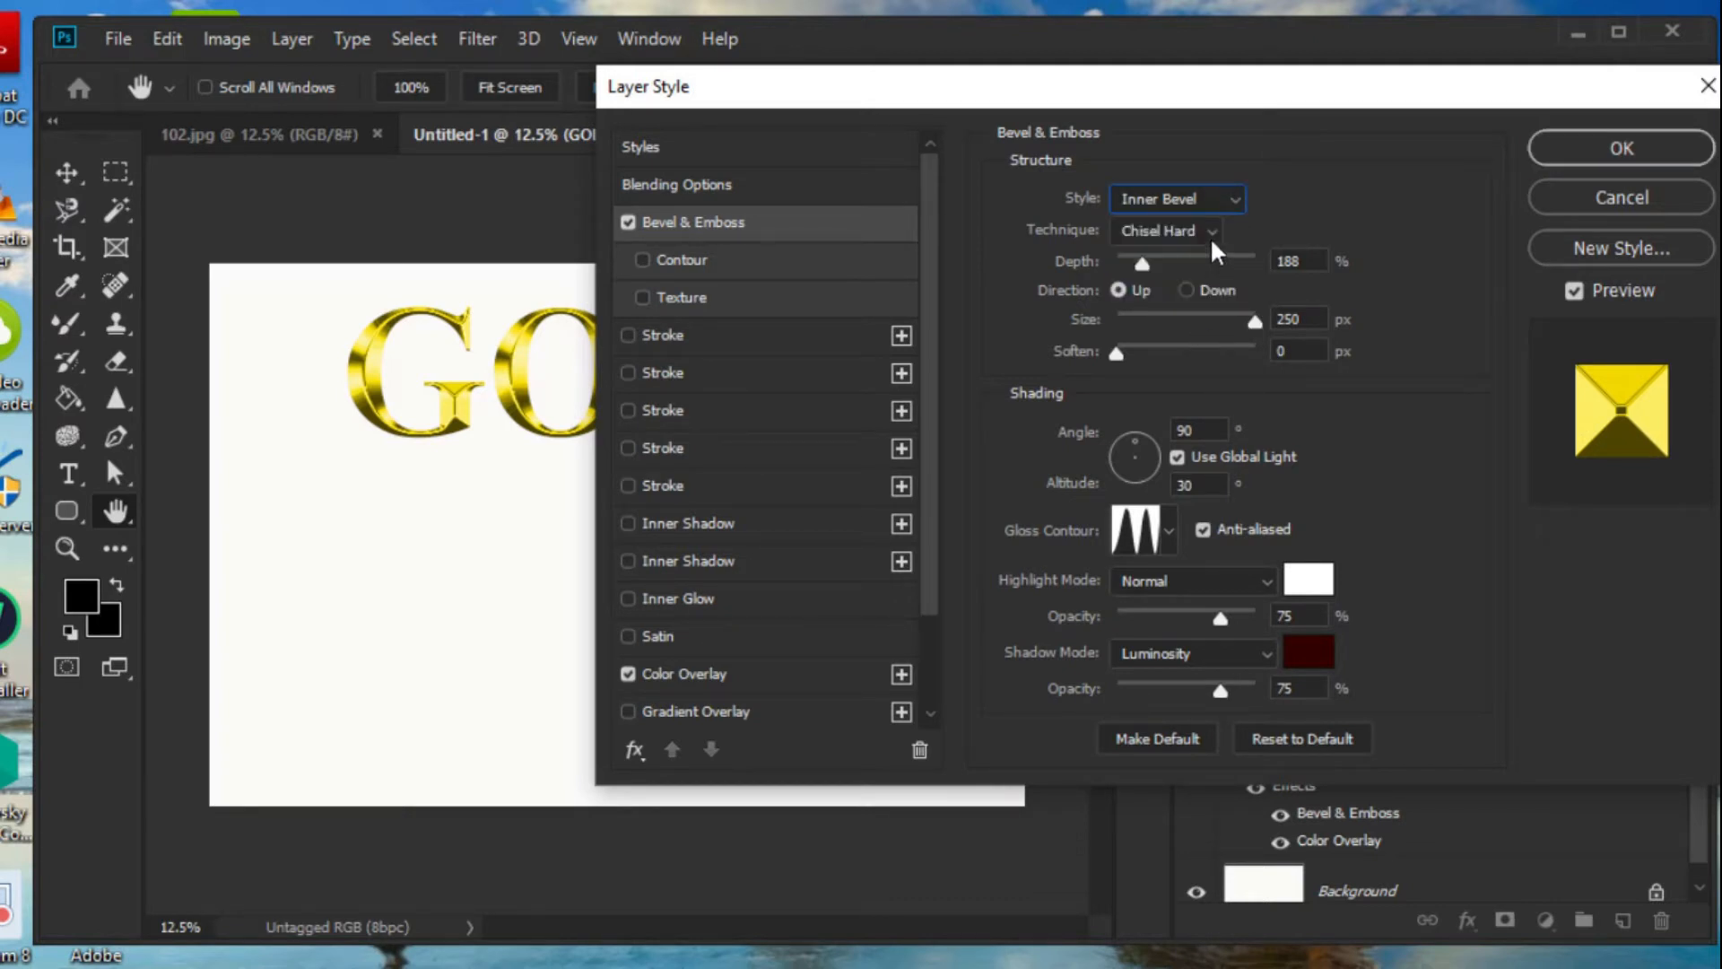
pyautogui.click(1211, 235)
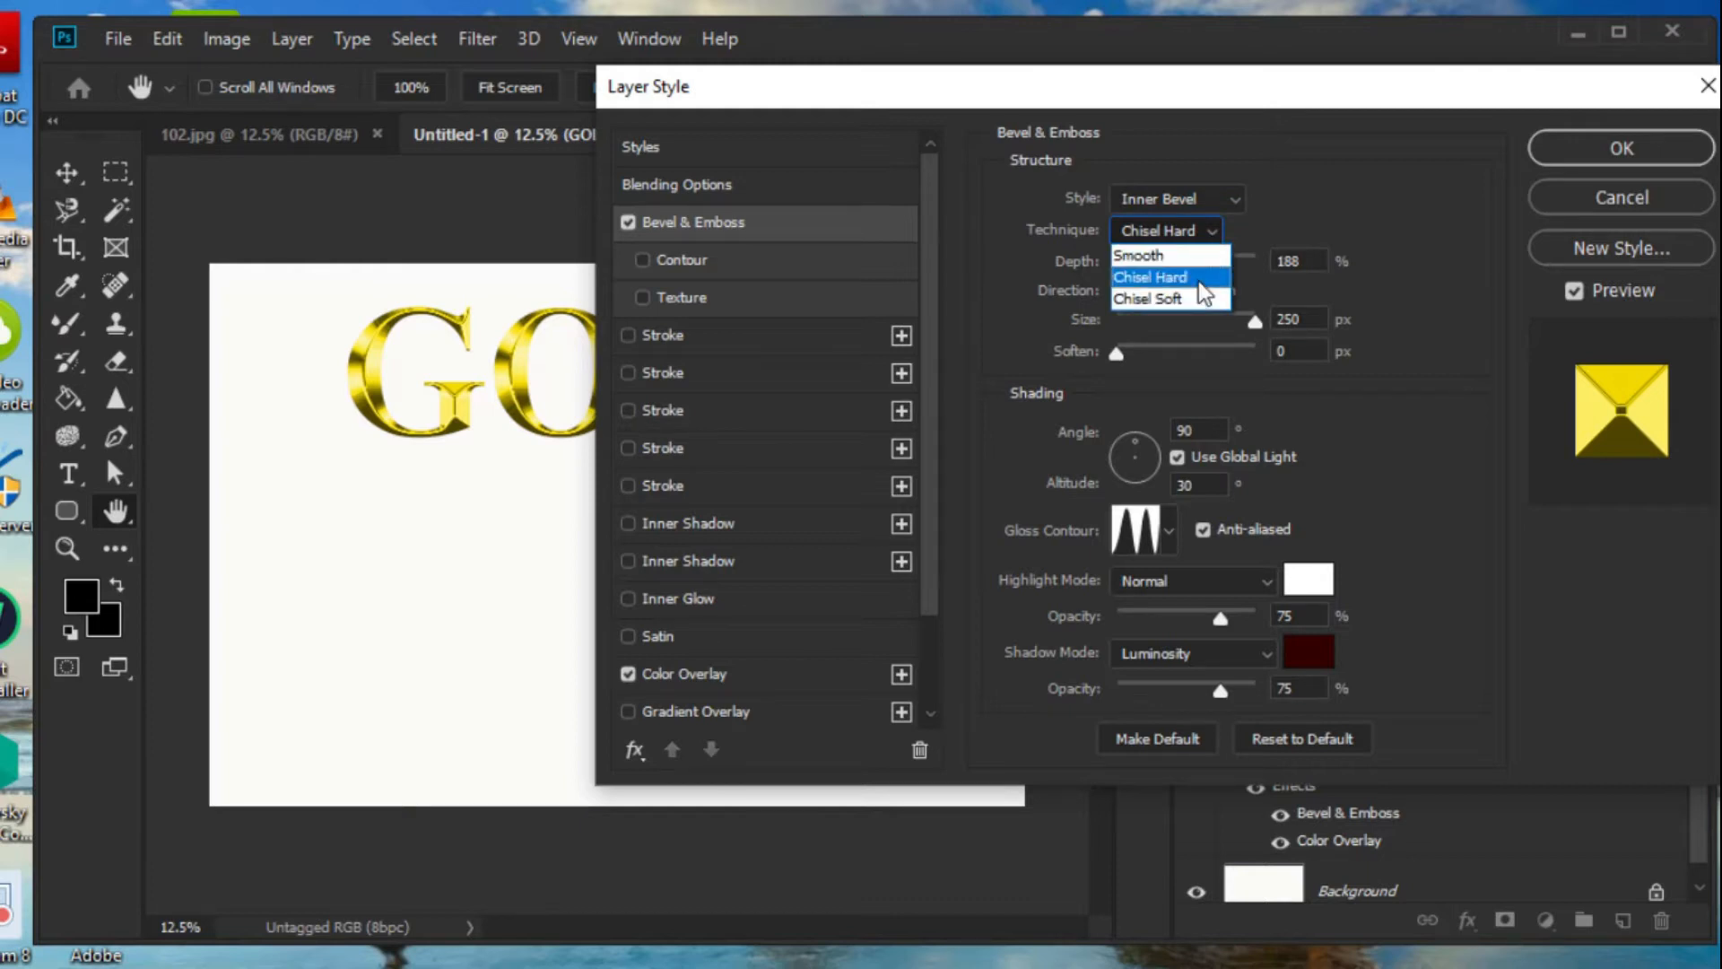
pyautogui.click(1199, 282)
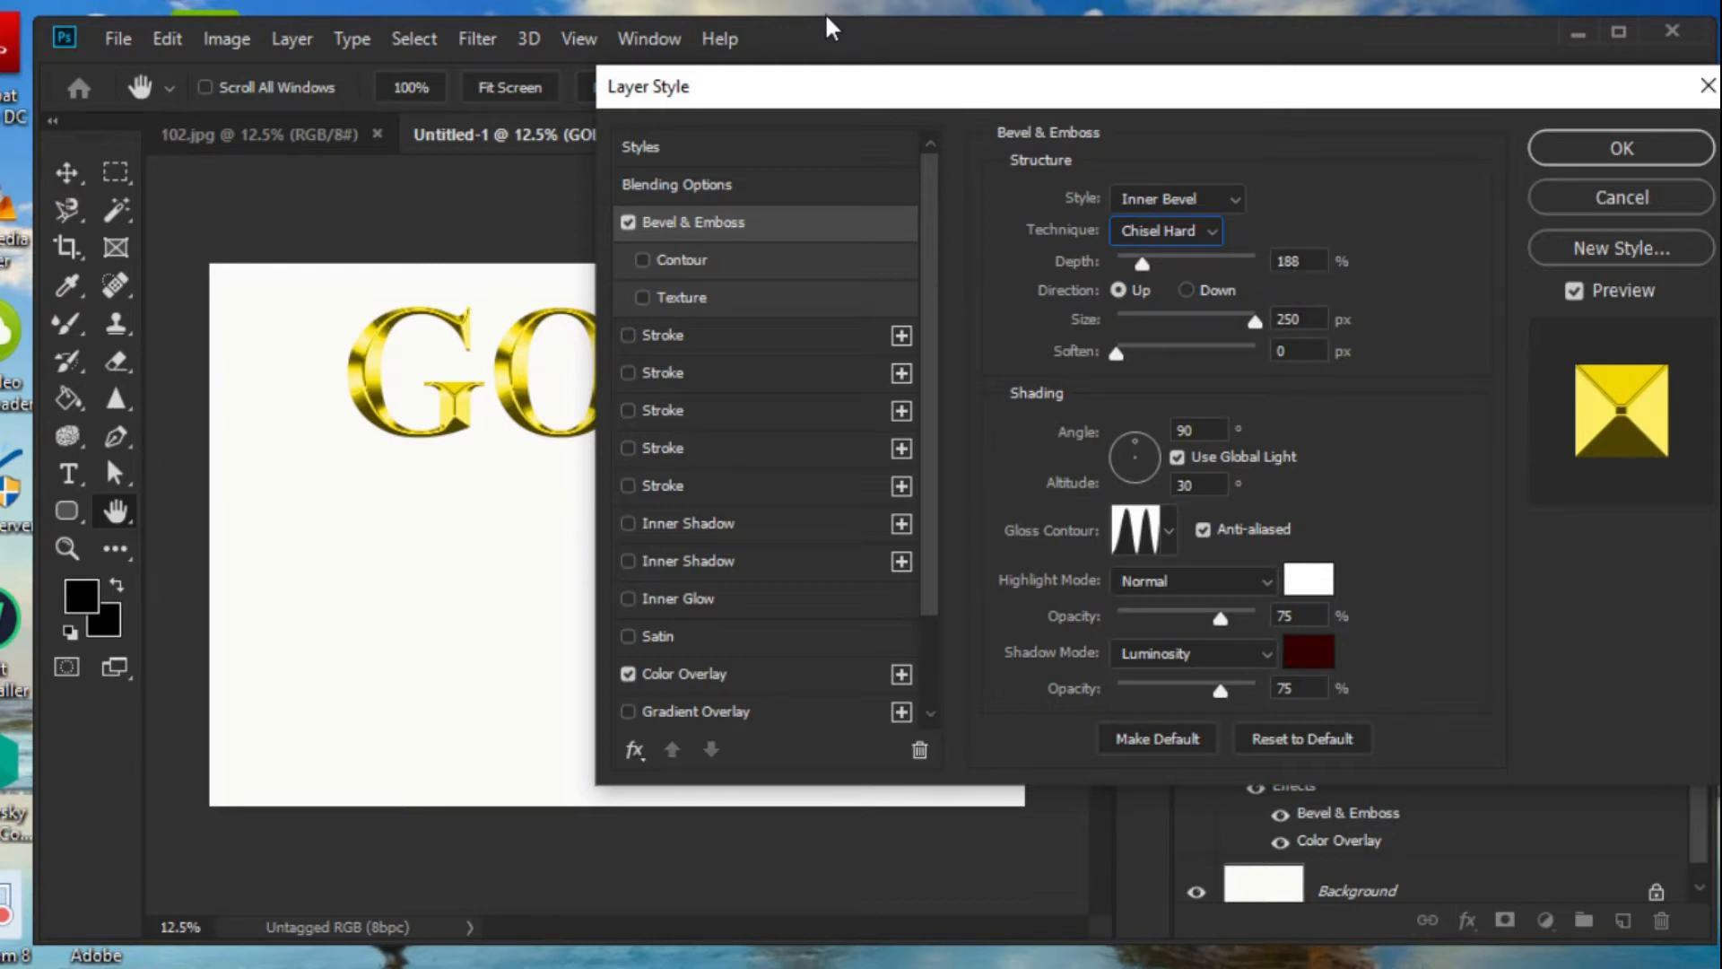
# Try a small bevel size of 27 px on the GOLD text and set the size to 139 px.
pyautogui.moveTo(854, 88); pyautogui.dragTo(1023, 99)
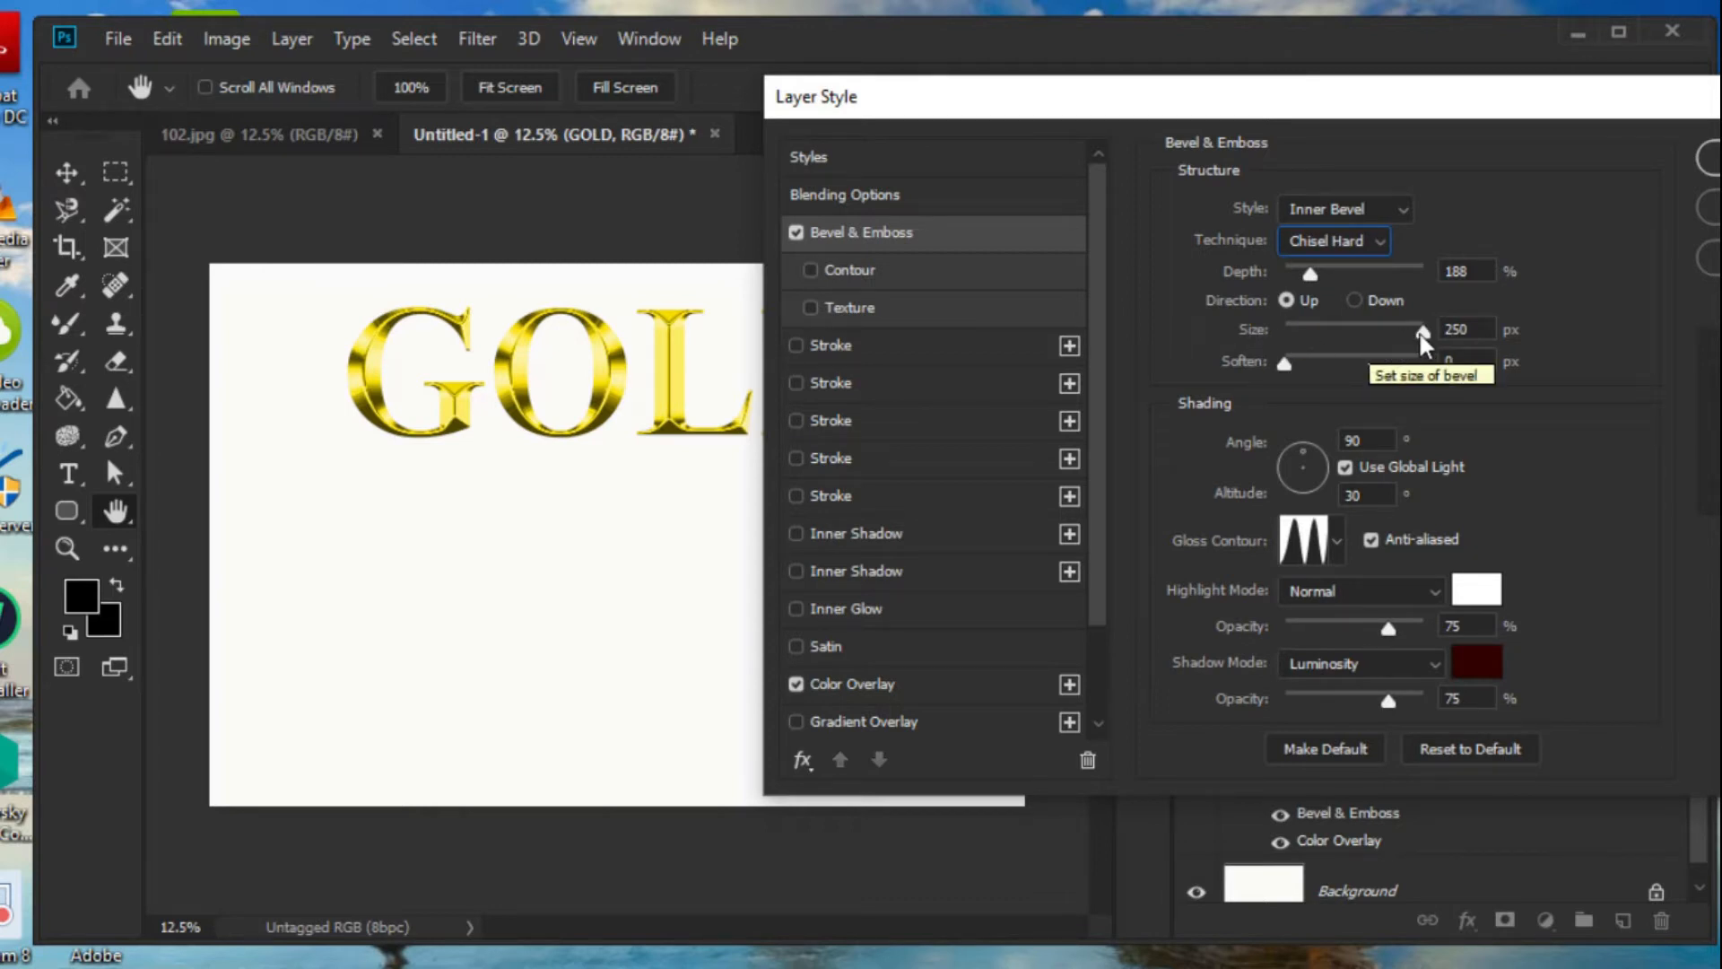
pyautogui.moveTo(1420, 332); pyautogui.dragTo(1310, 357)
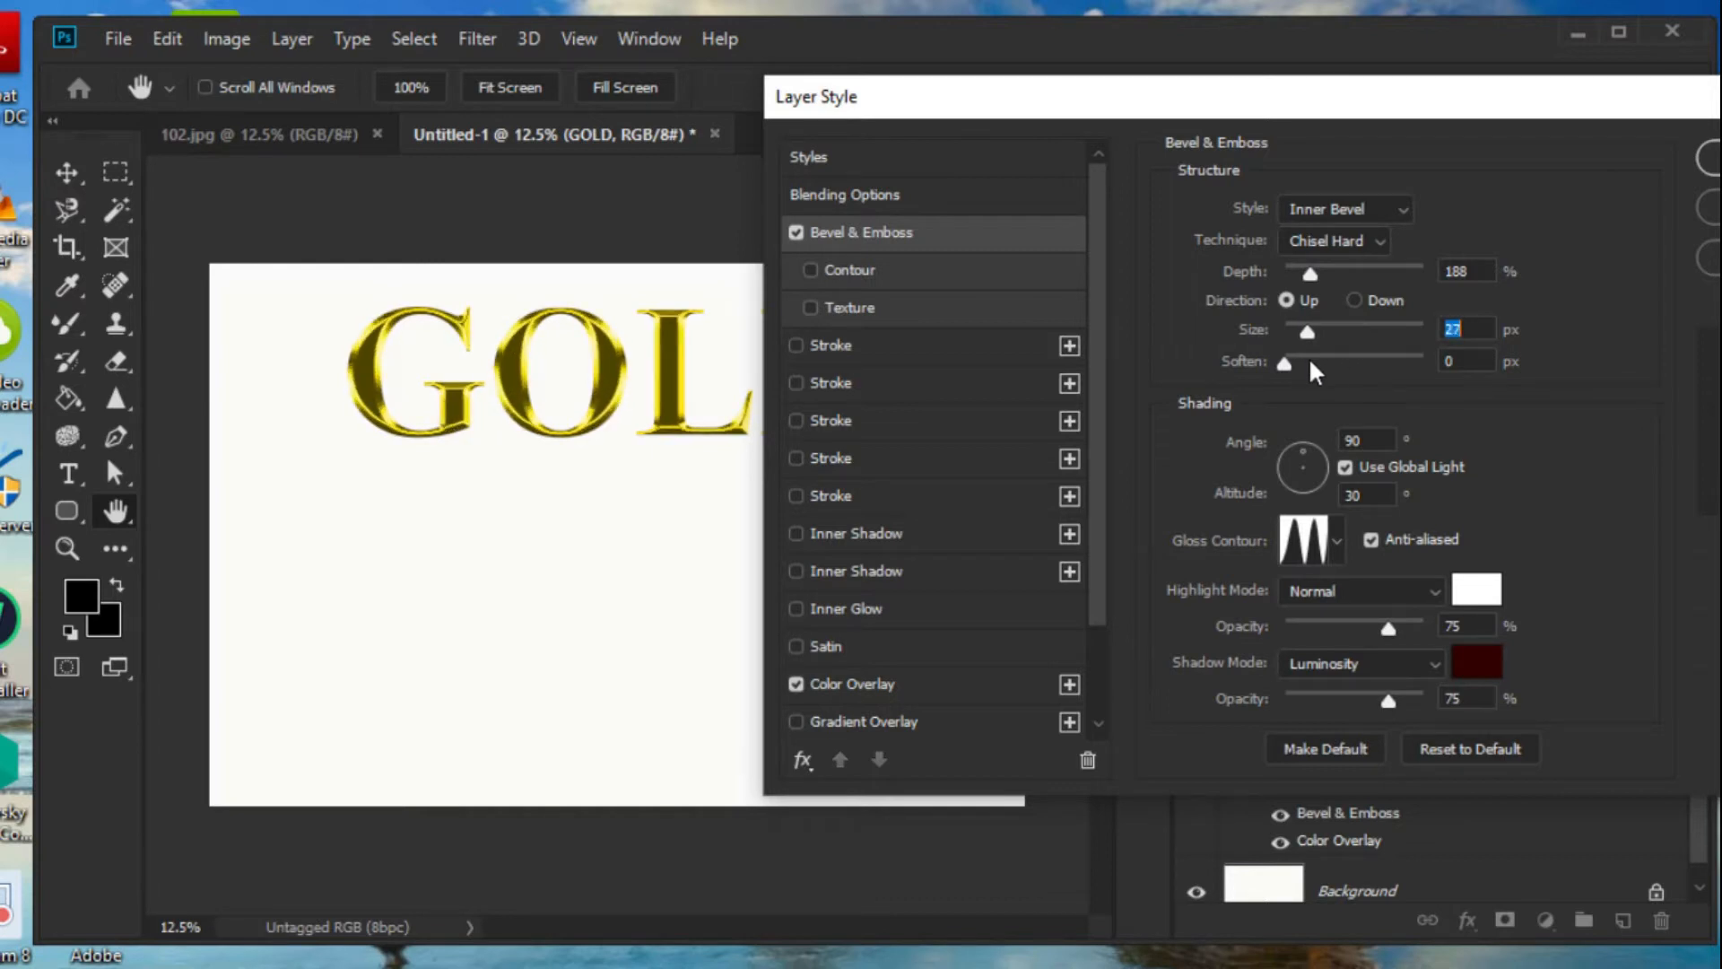
pyautogui.moveTo(1111, 104); pyautogui.dragTo(1253, 106)
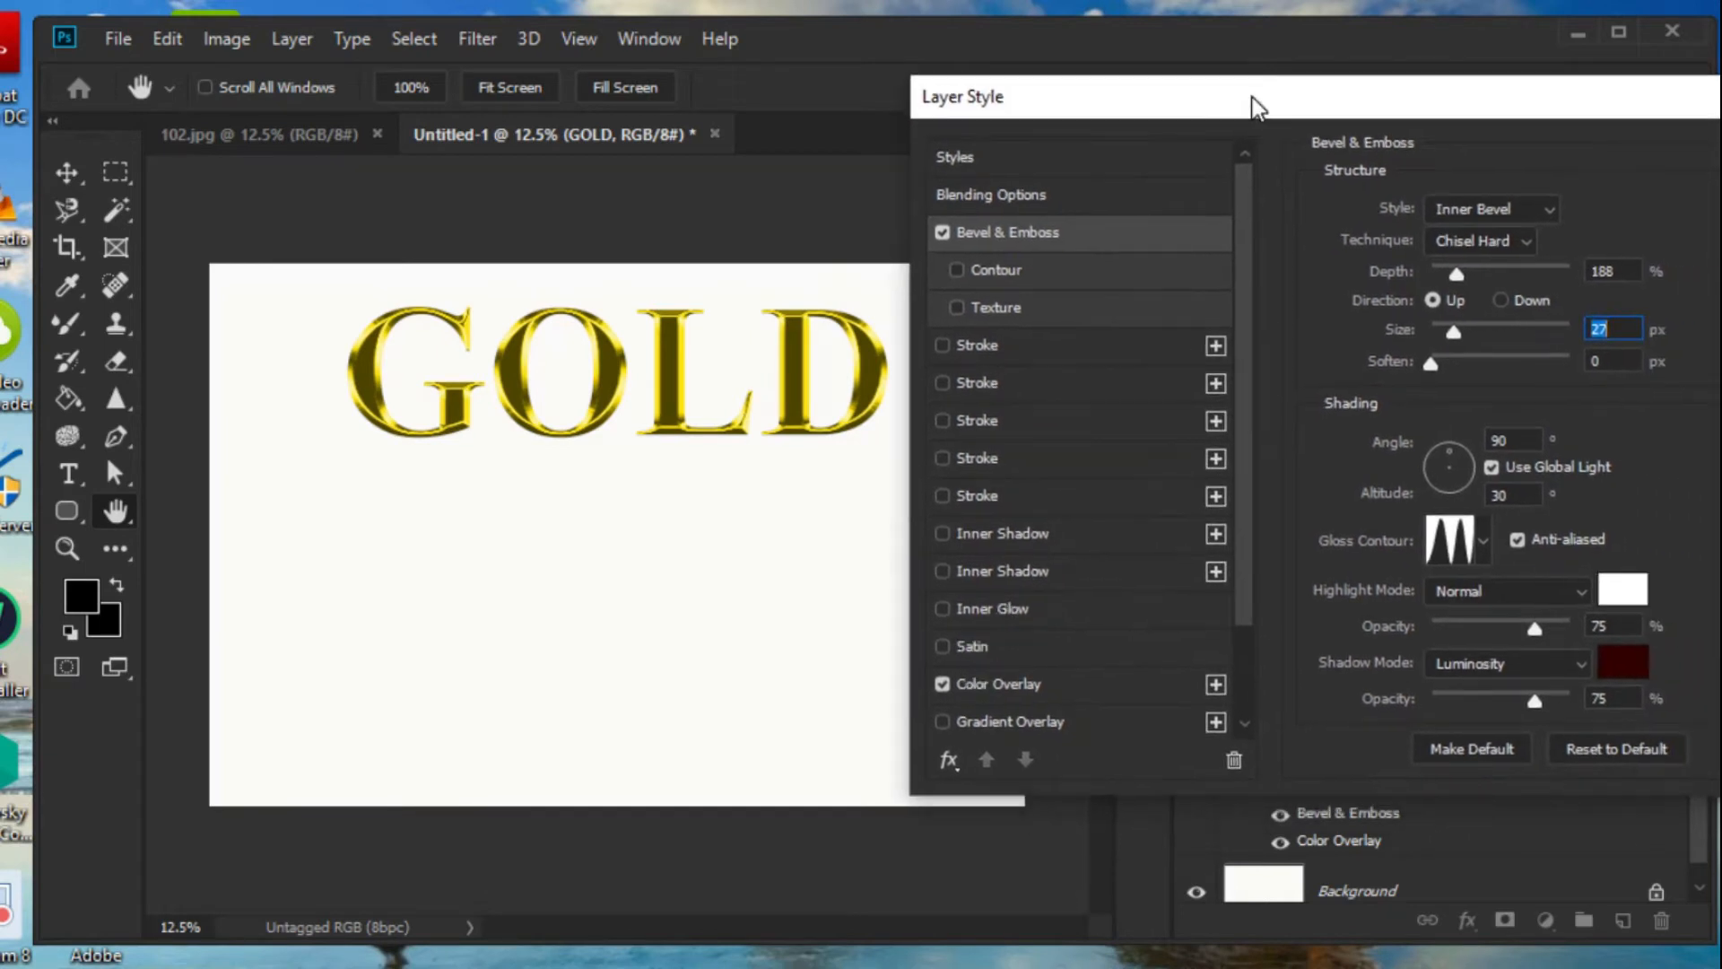
pyautogui.moveTo(1444, 330); pyautogui.dragTo(1517, 354)
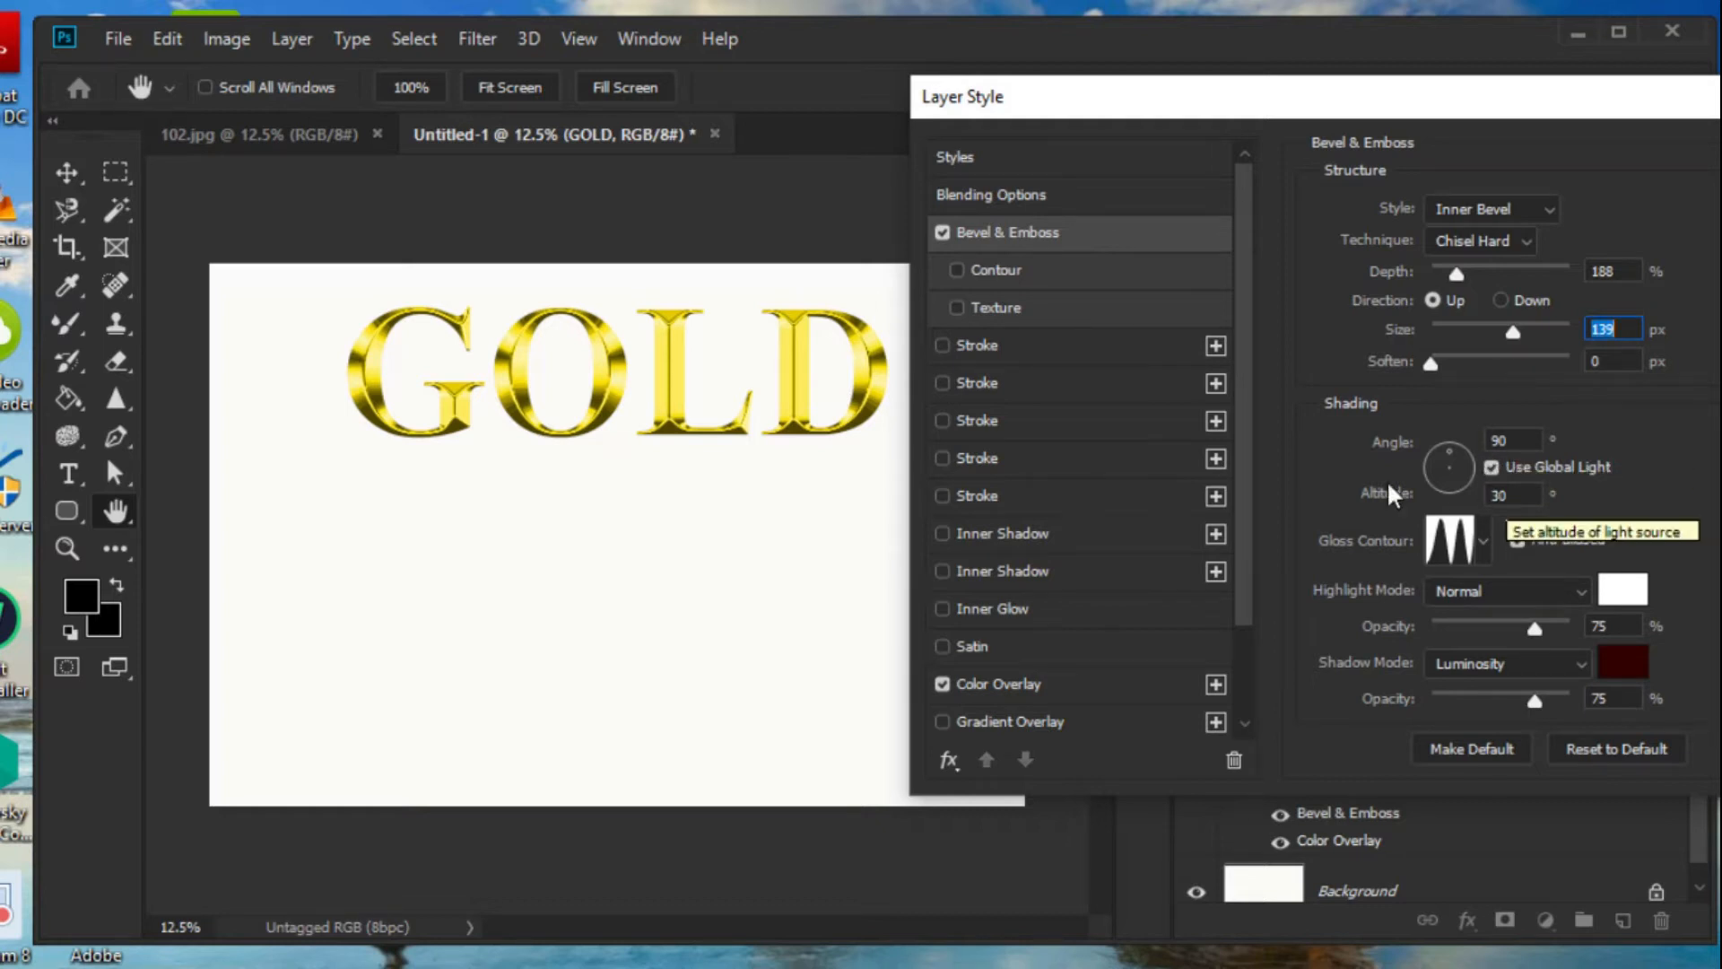
# Look through the bevel's gloss contour presets as far as Ring - Double.
pyautogui.click(1485, 537)
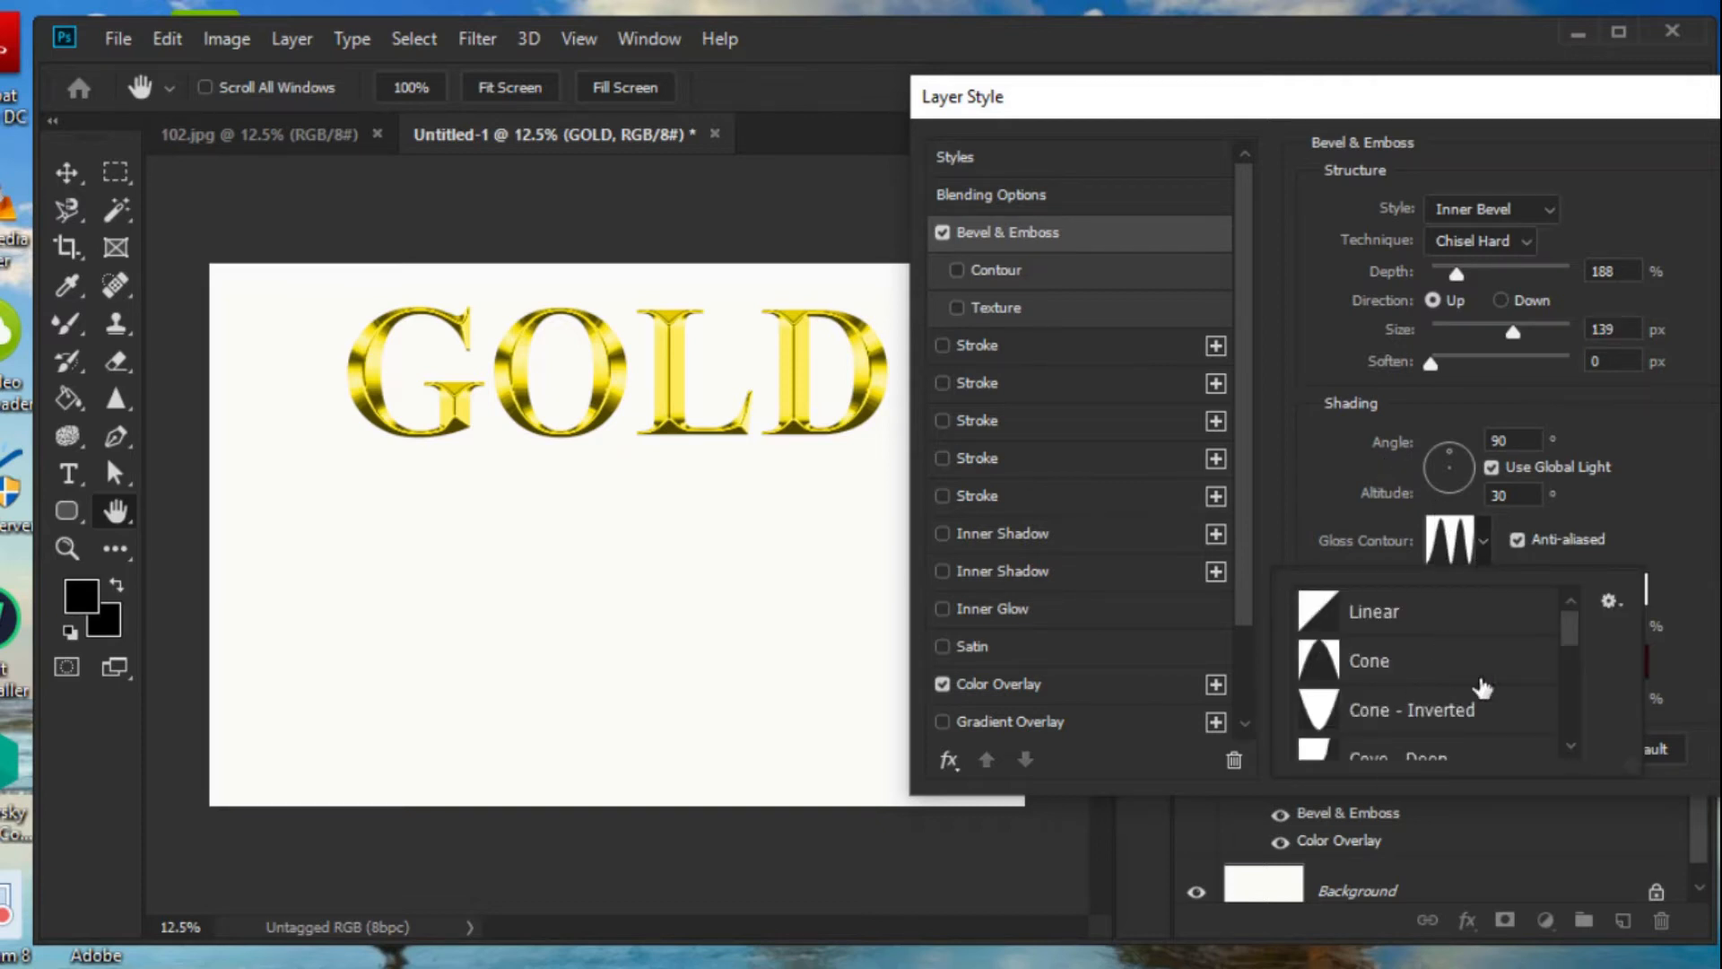
pyautogui.moveTo(1573, 628); pyautogui.dragTo(1604, 713)
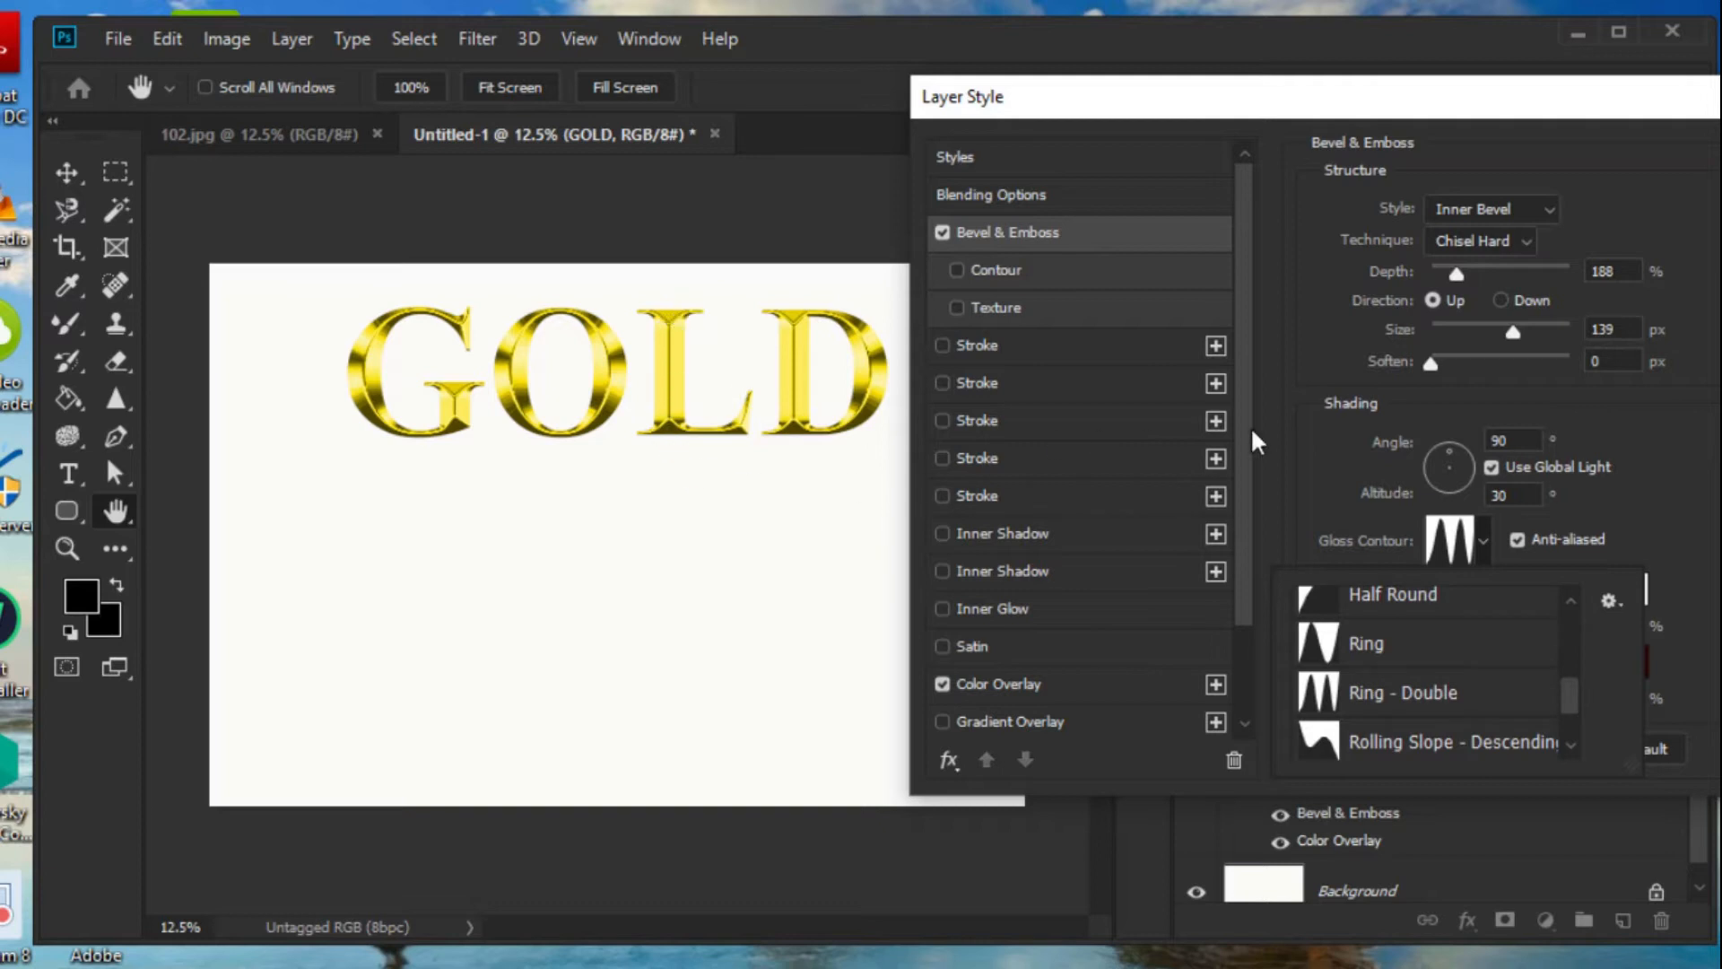
pyautogui.press('Escape')
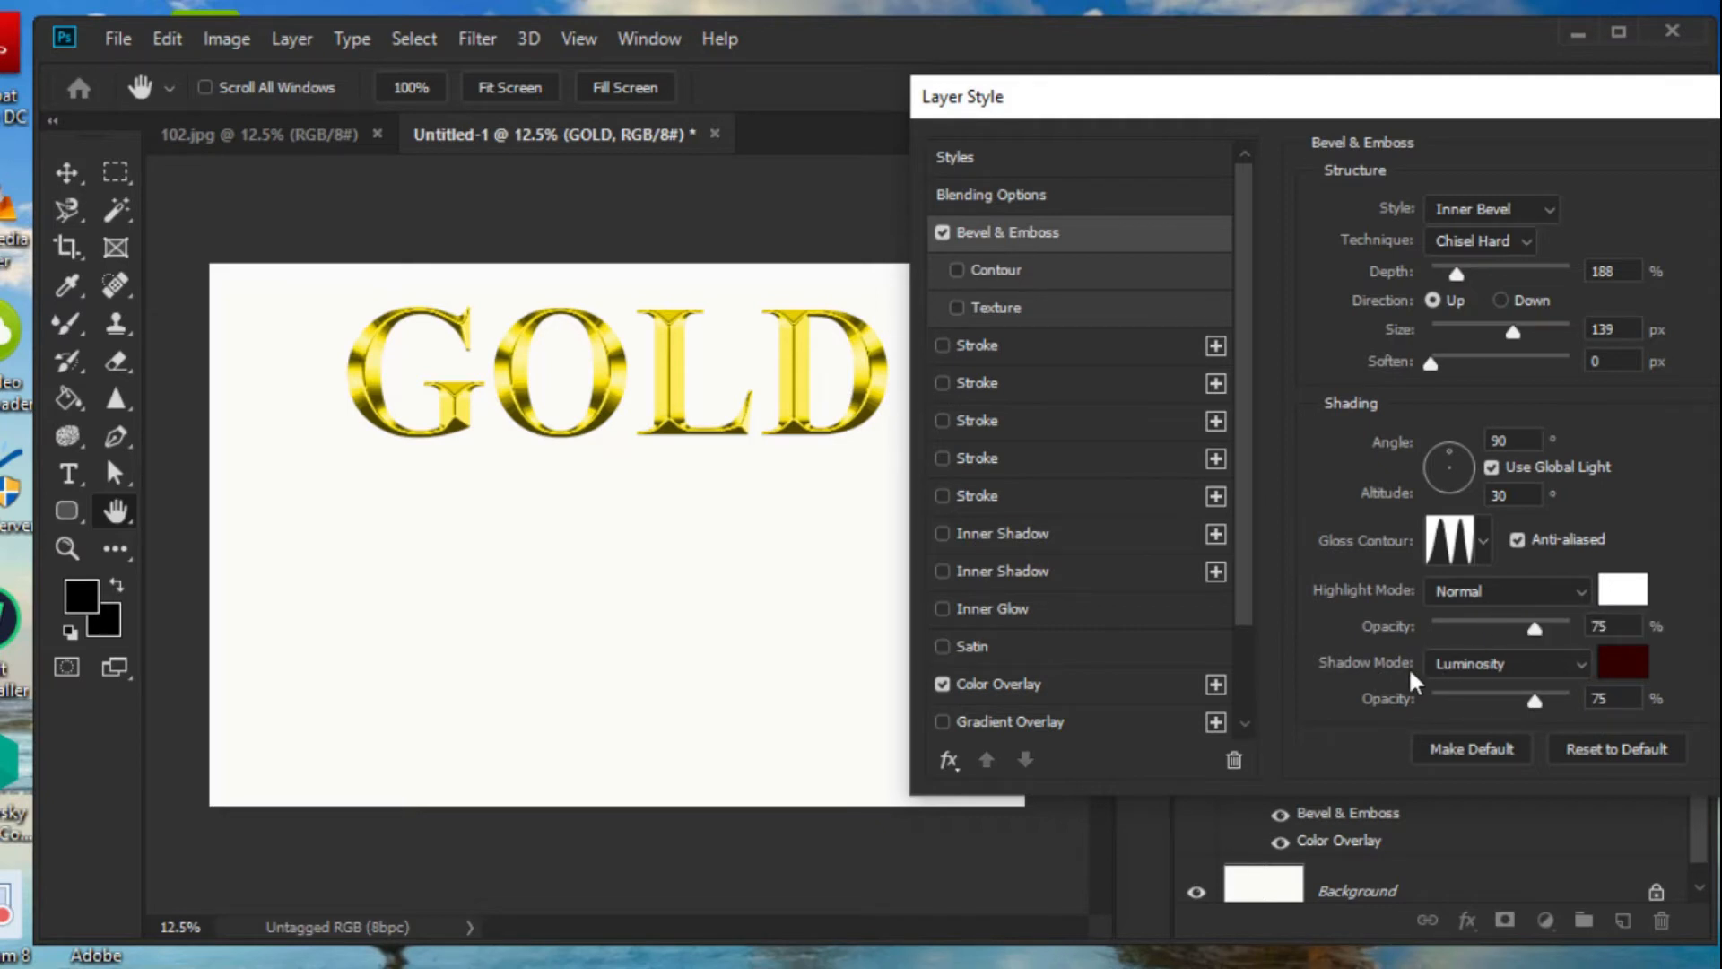
# Try Overlay as the bevel's shadow mode and set it back to Luminosity.
pyautogui.click(1569, 677)
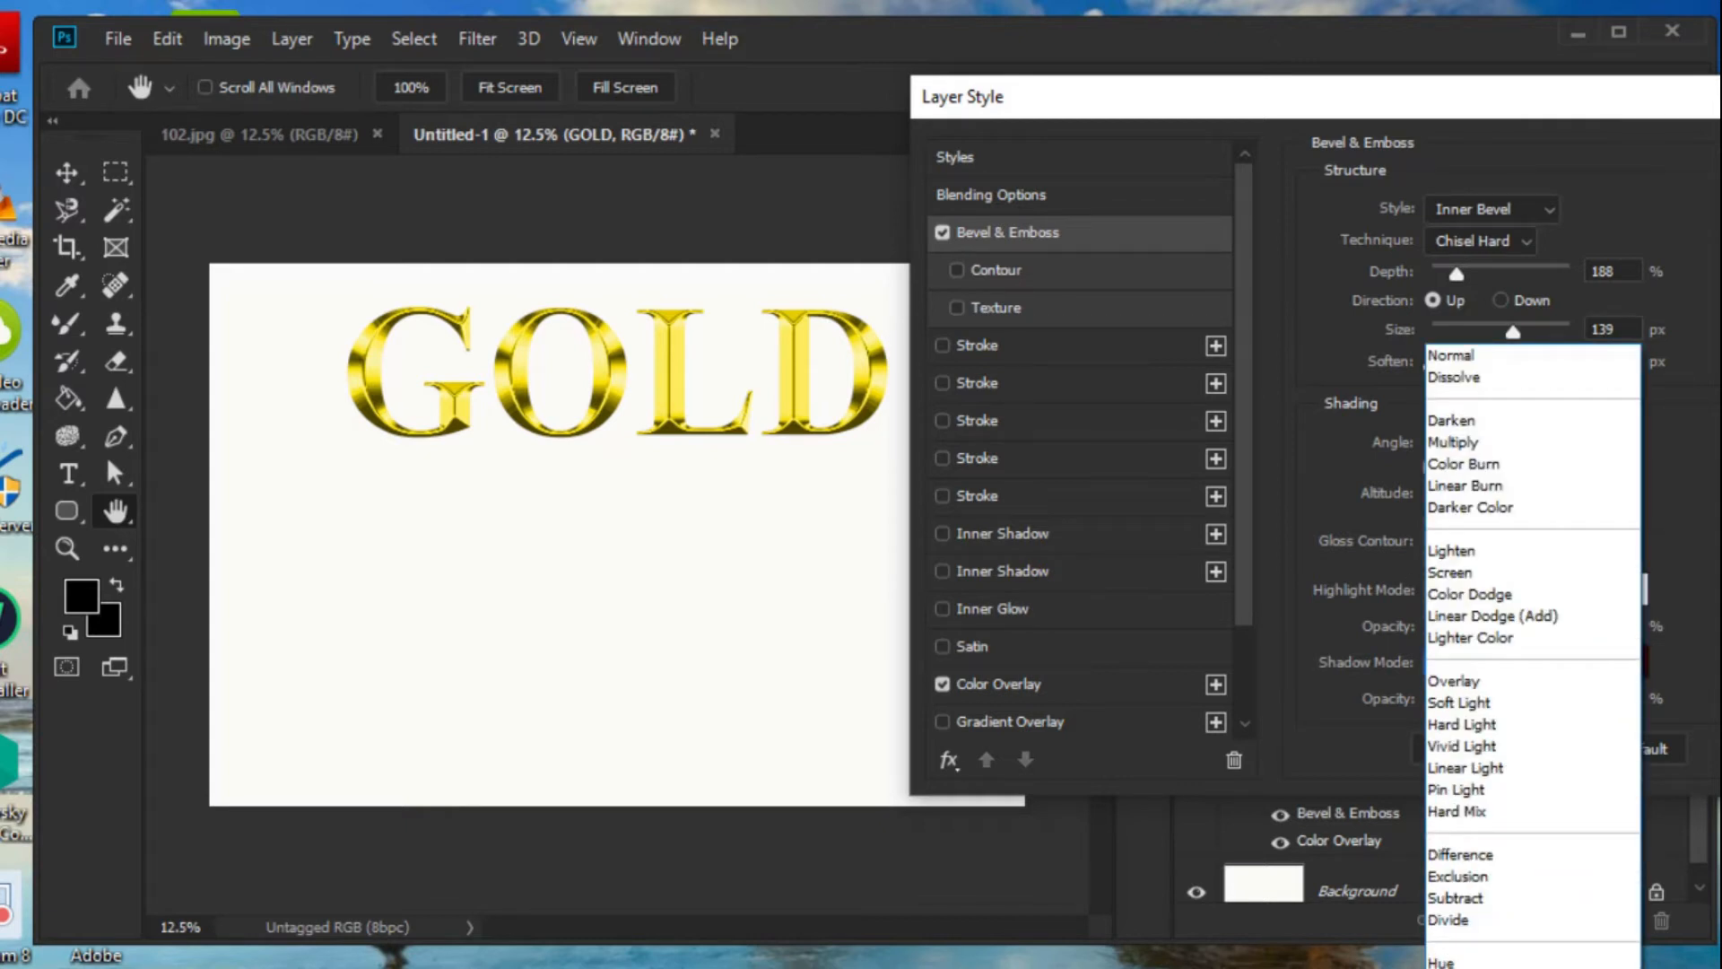
pyautogui.click(1525, 683)
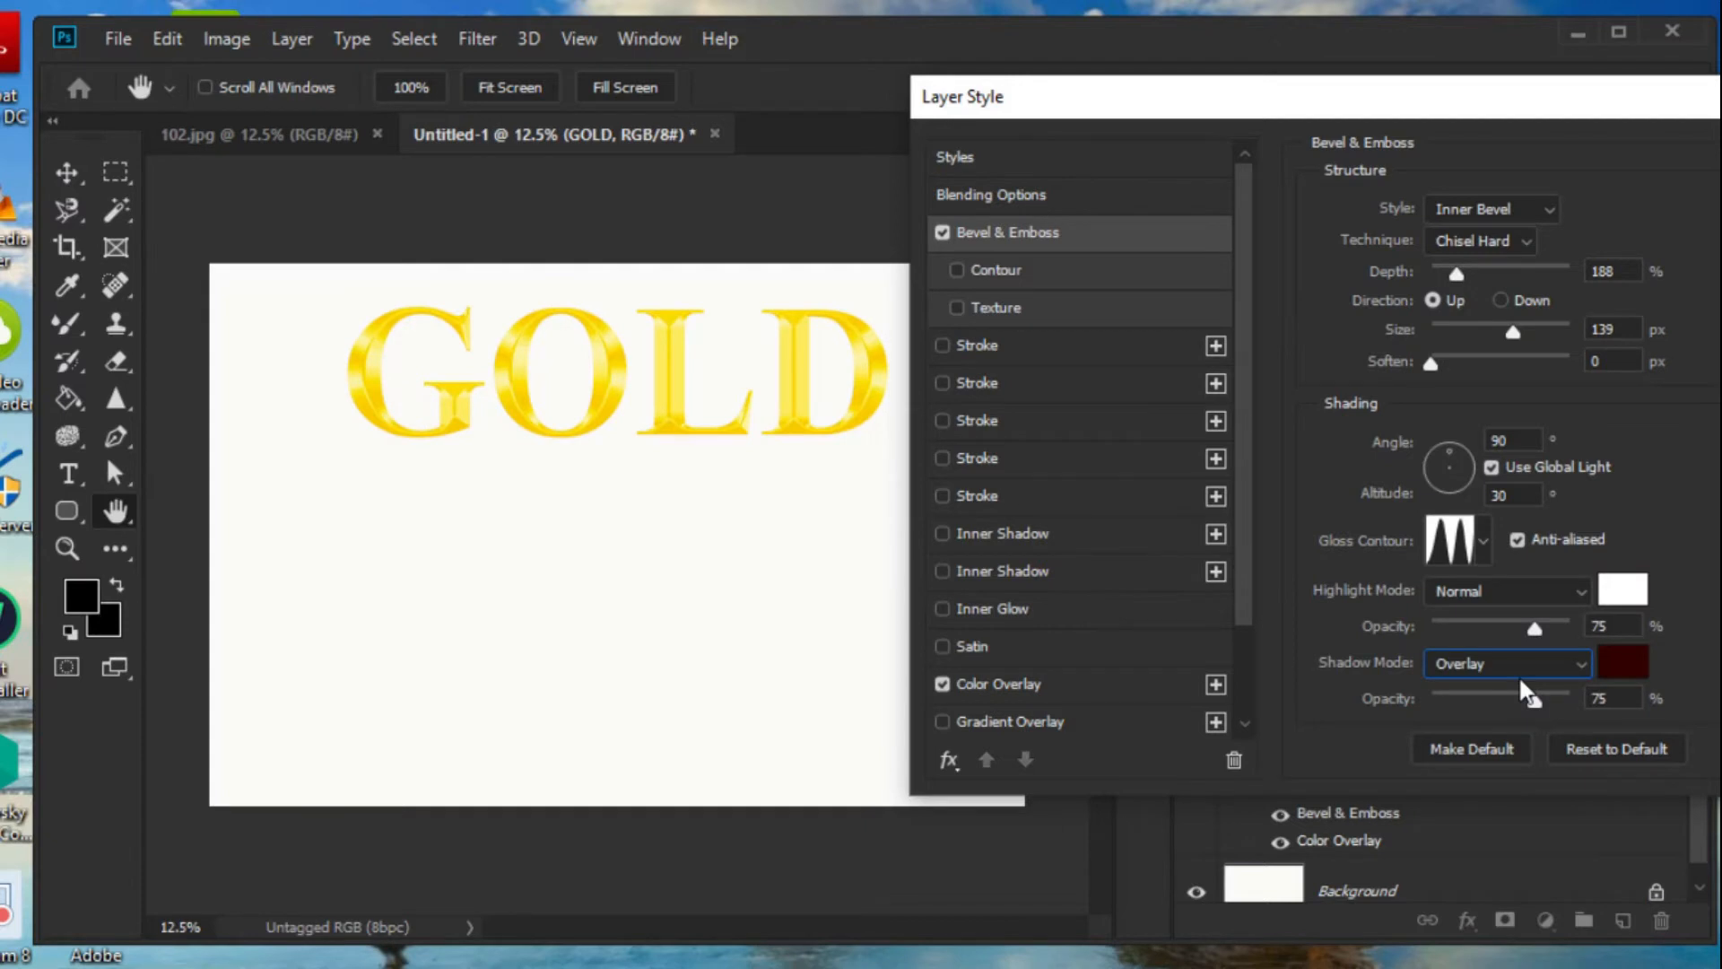
pyautogui.click(1581, 669)
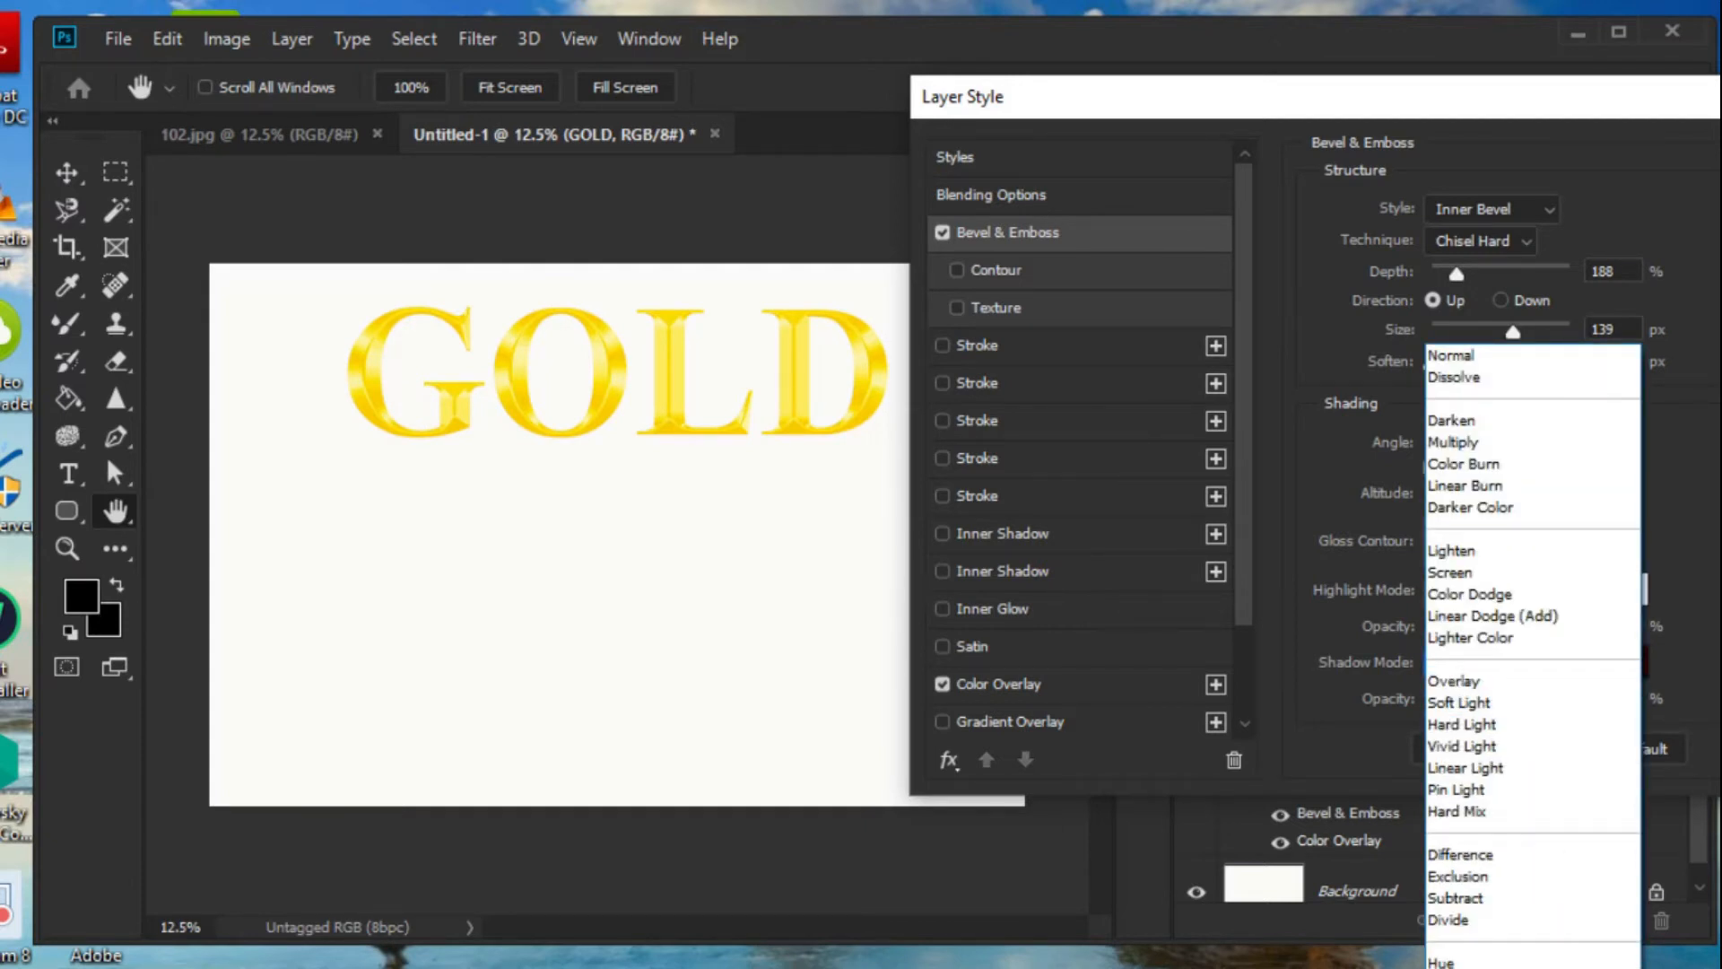
pyautogui.click(1471, 968)
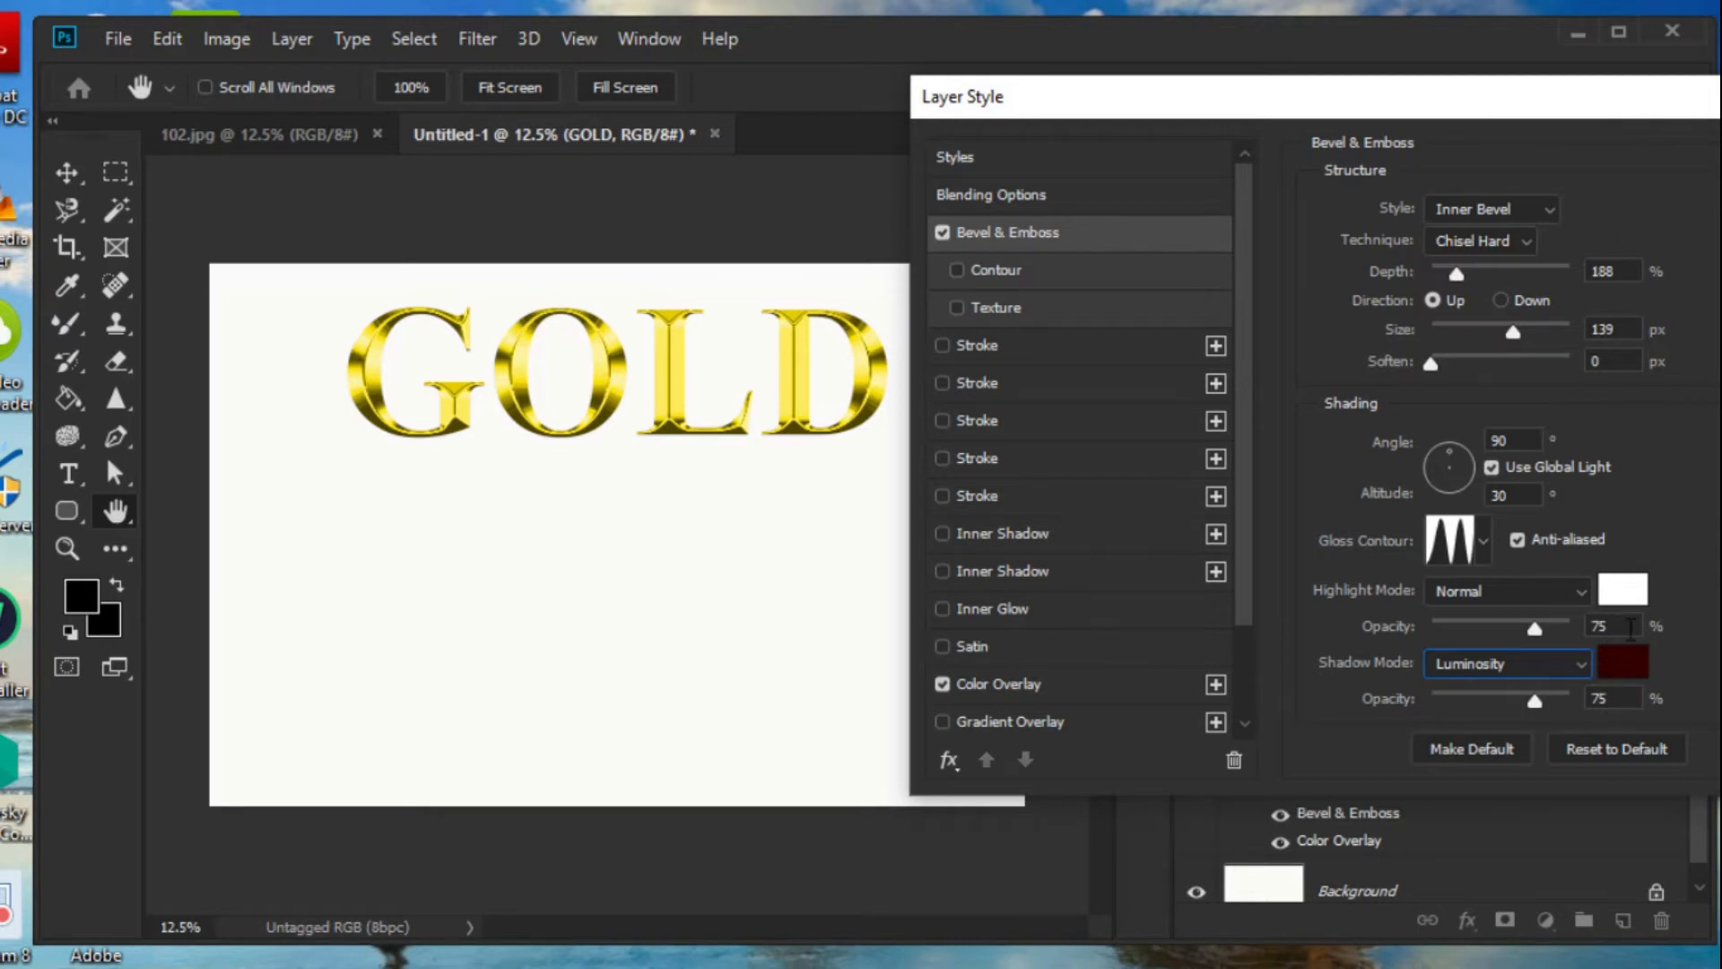
# Accept the GOLD text's layer style and duplicate the layer, placing the copy below the original word.
pyautogui.moveTo(1602, 107); pyautogui.dragTo(1336, 103)
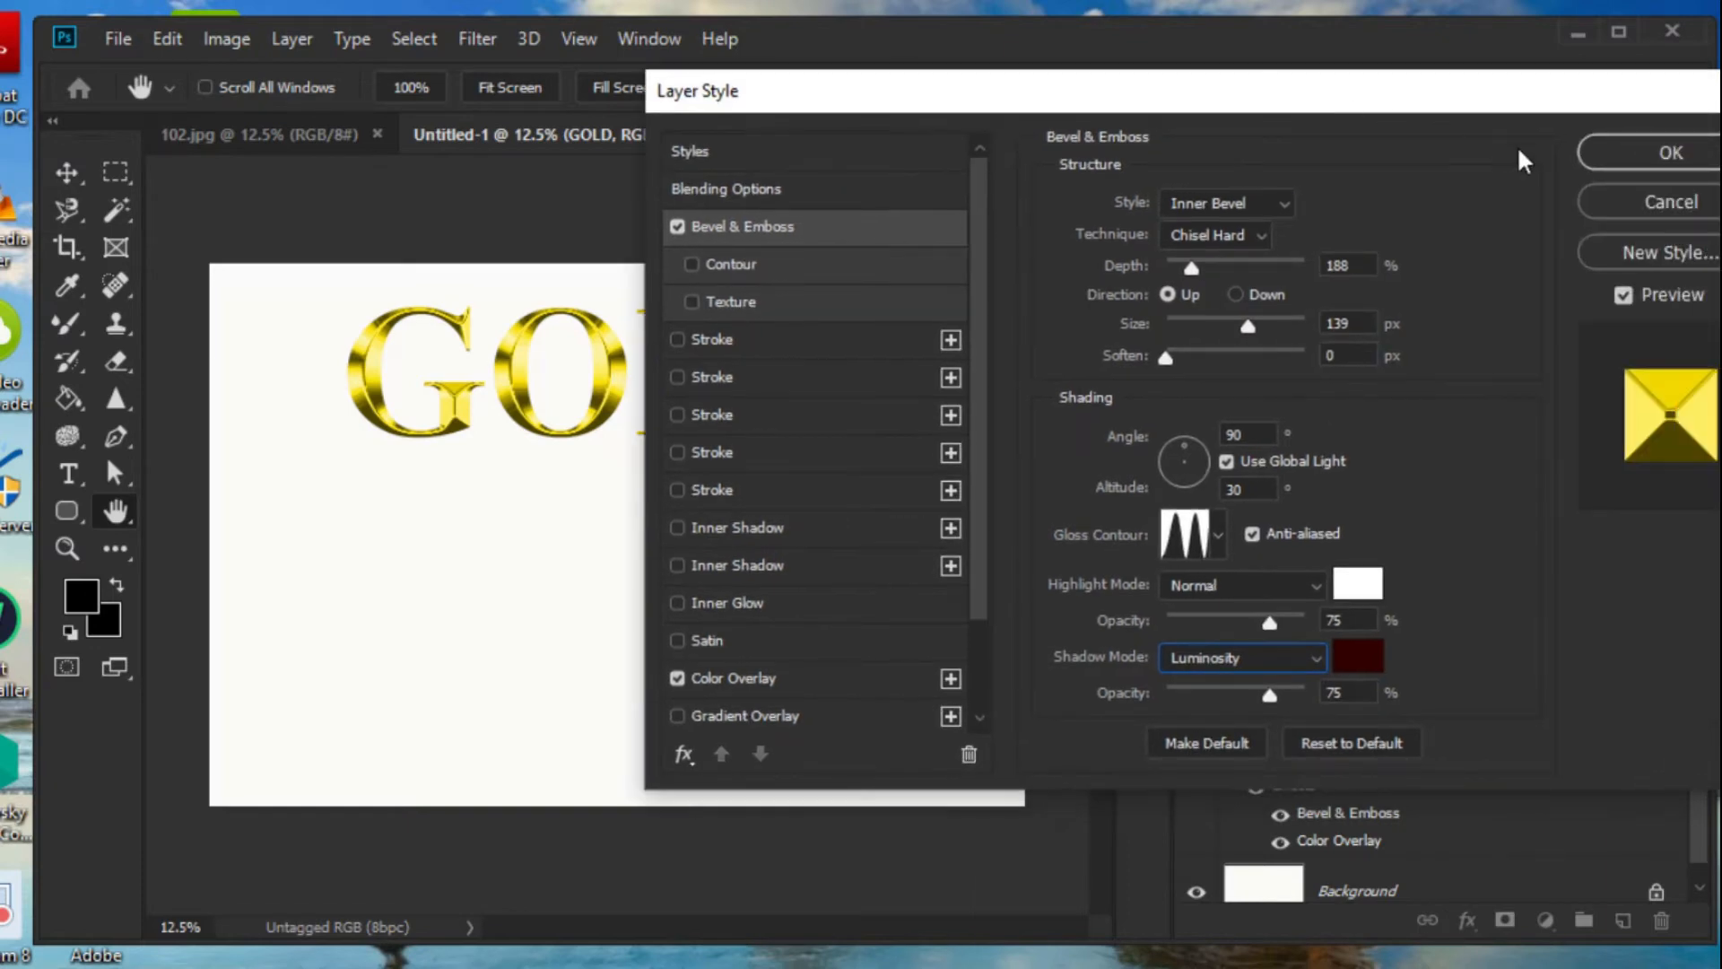
pyautogui.click(1637, 157)
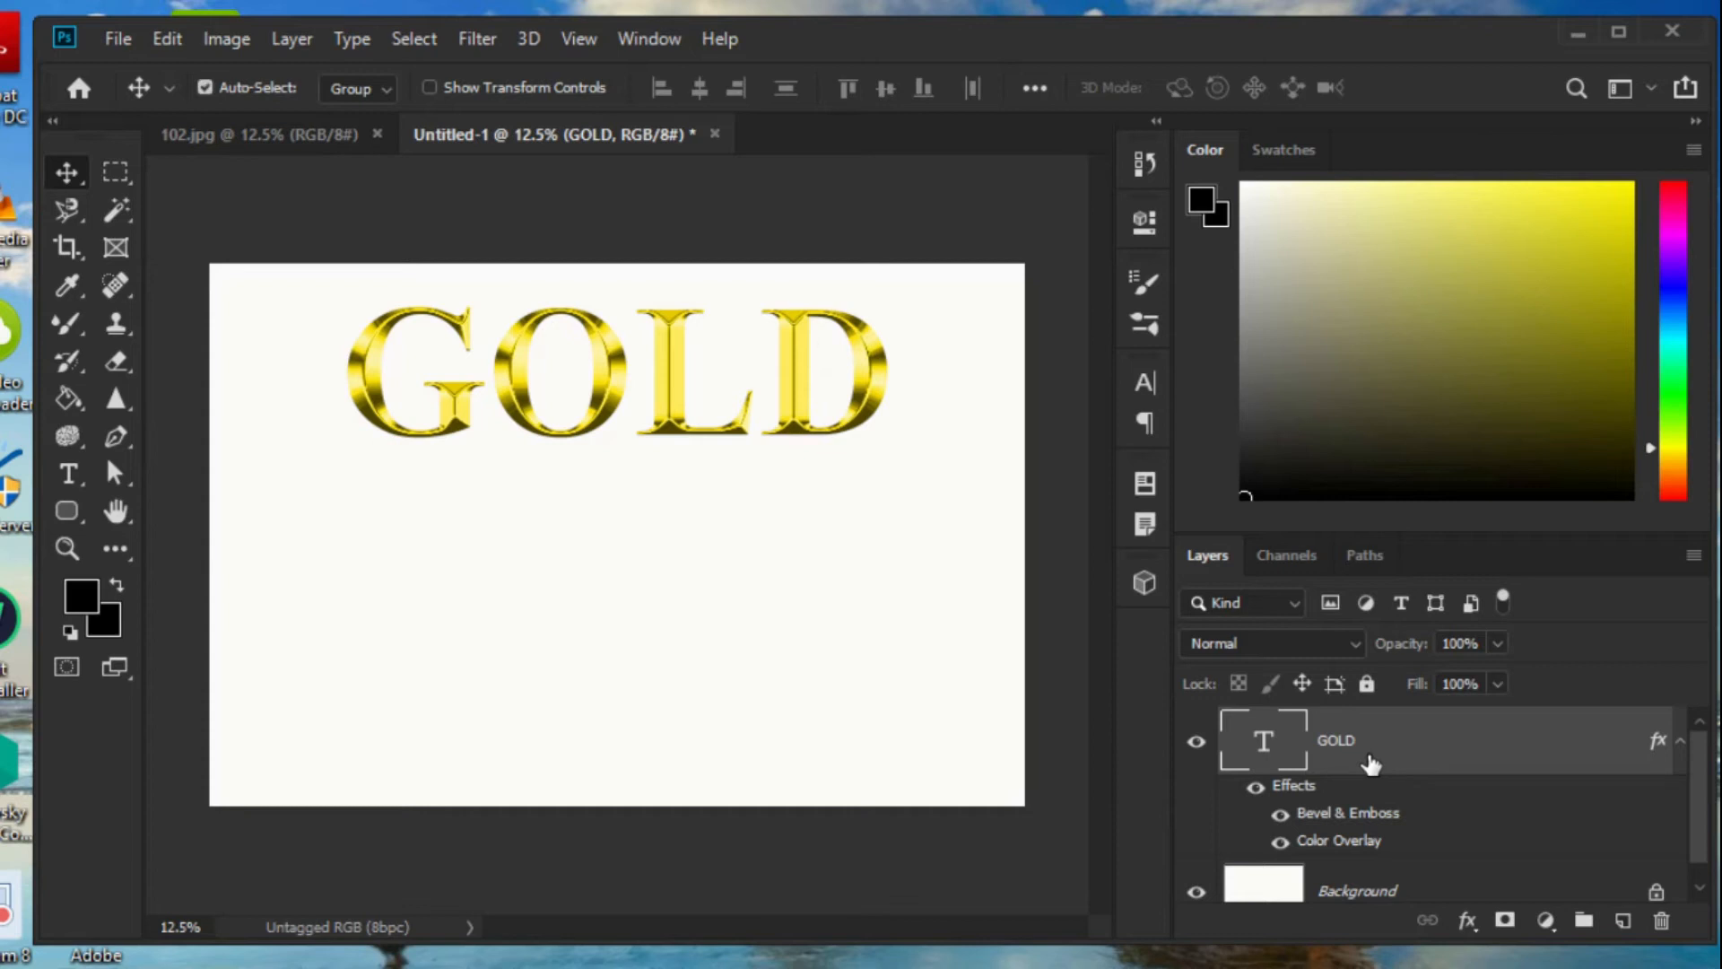
pyautogui.hotkey('ctrl', 'j')
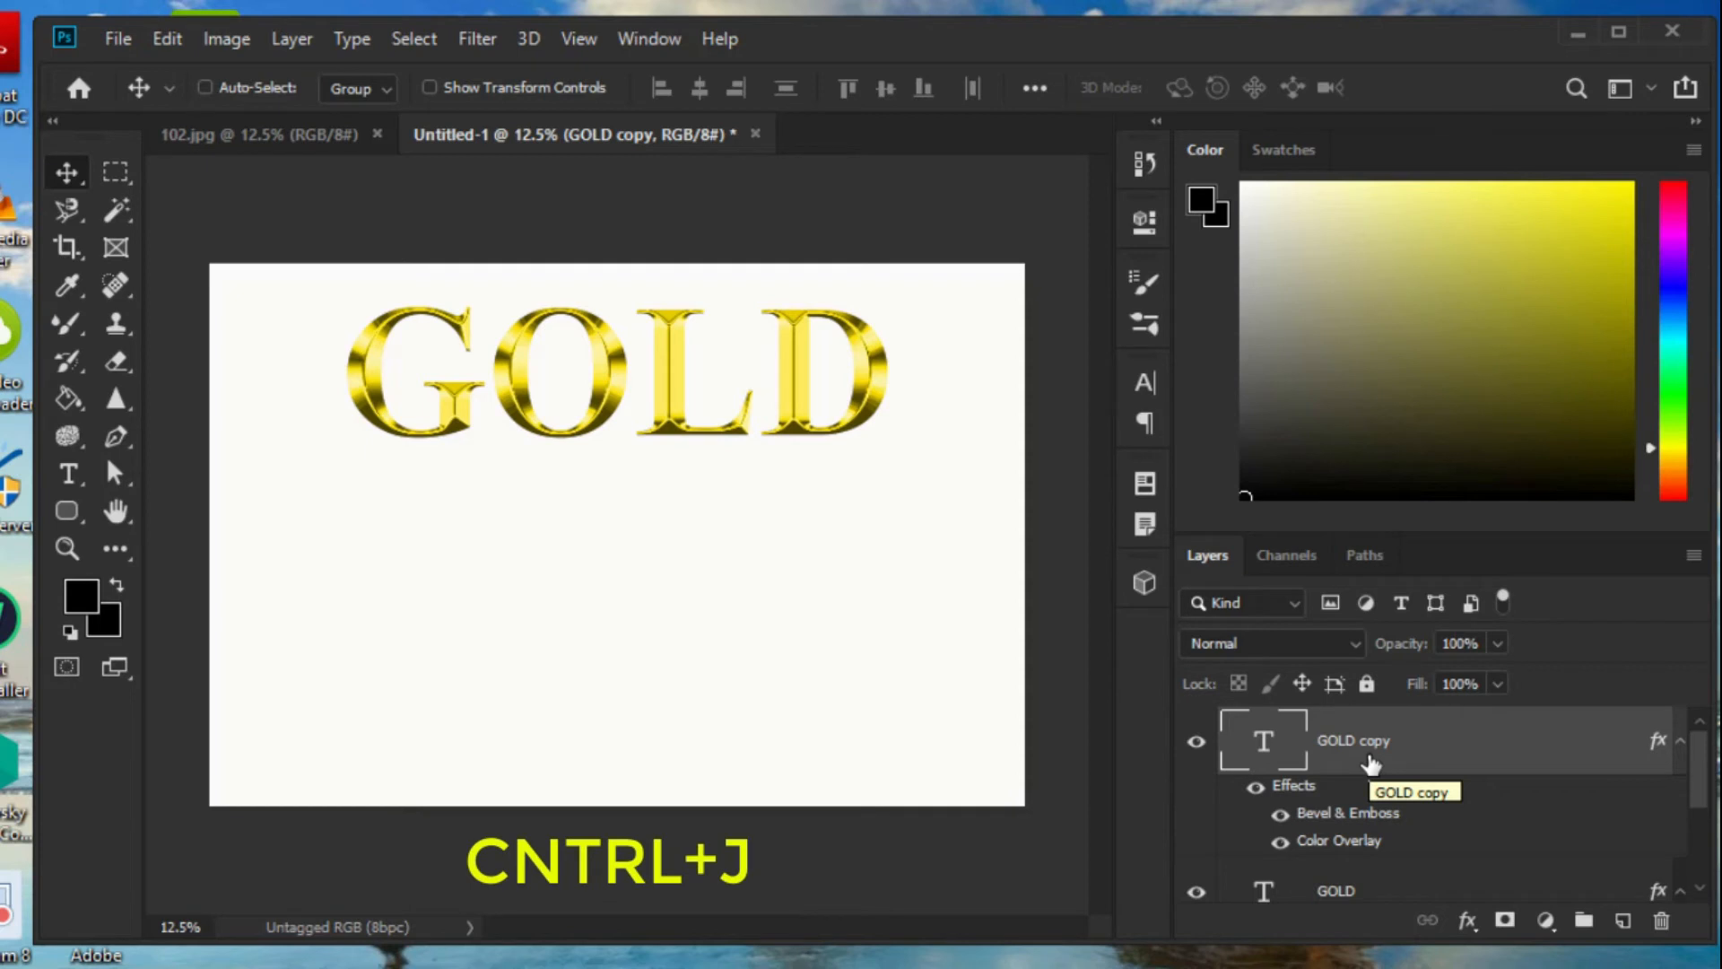
pyautogui.moveTo(570, 404); pyautogui.dragTo(575, 583)
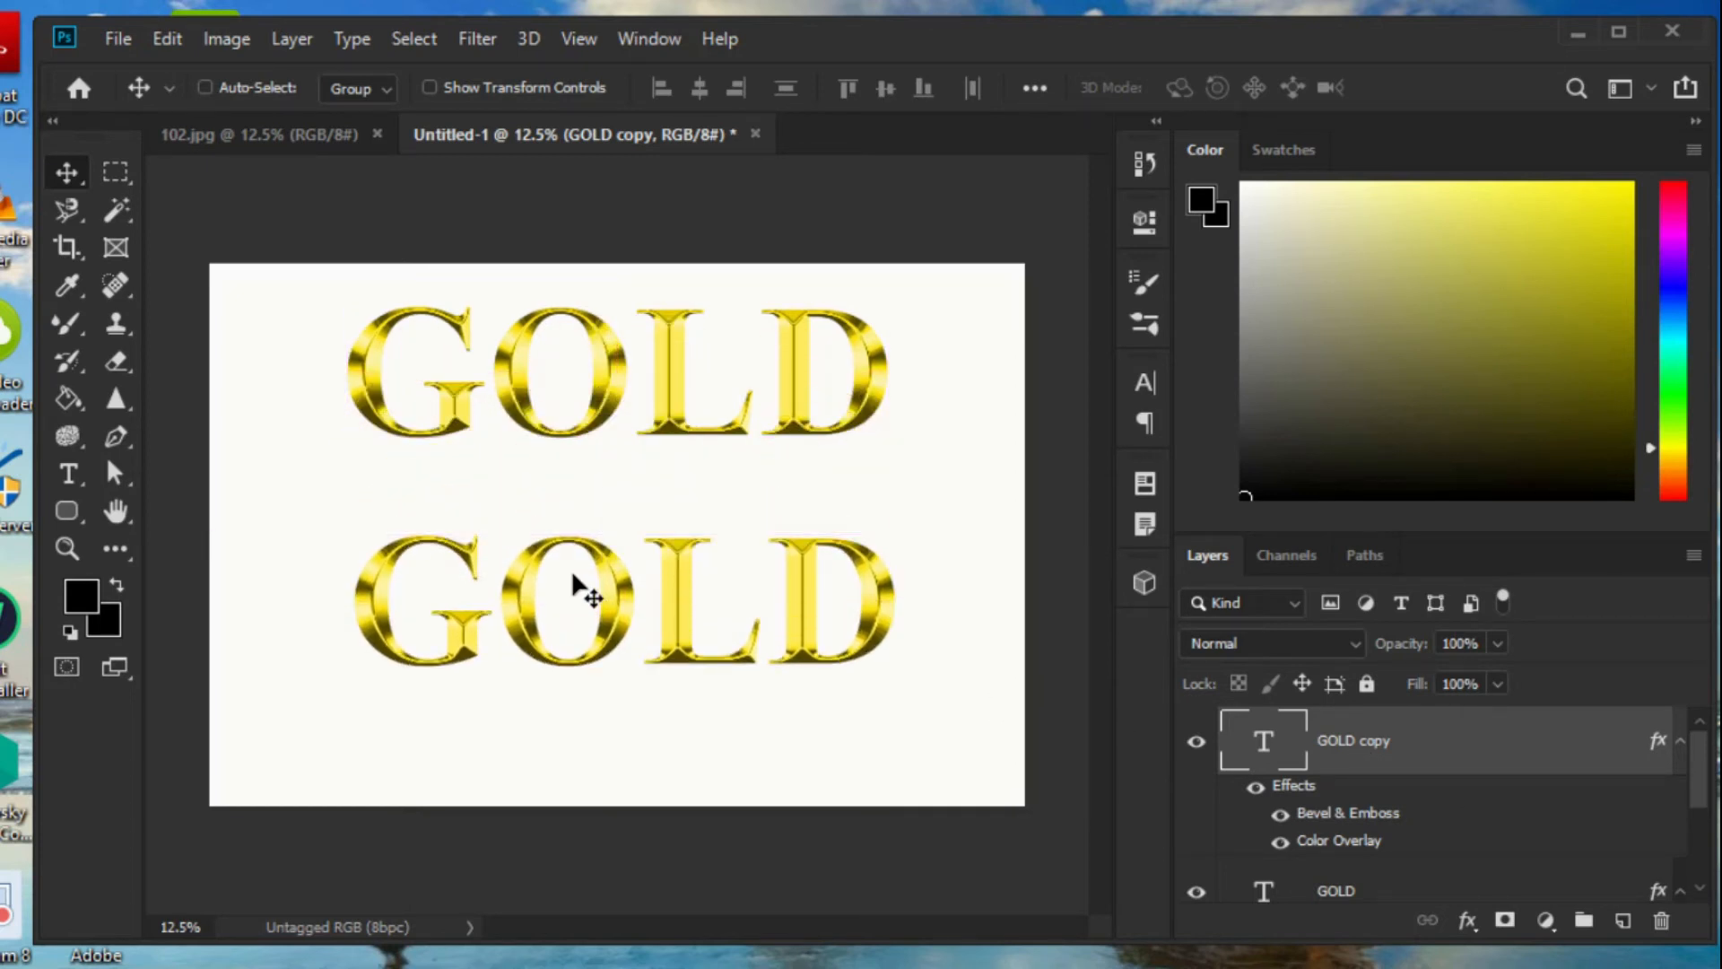
# Change the duplicated text to SILVER and reposition it so the whole word fits within the canvas below GOLD.
pyautogui.doubleClick(583, 590)
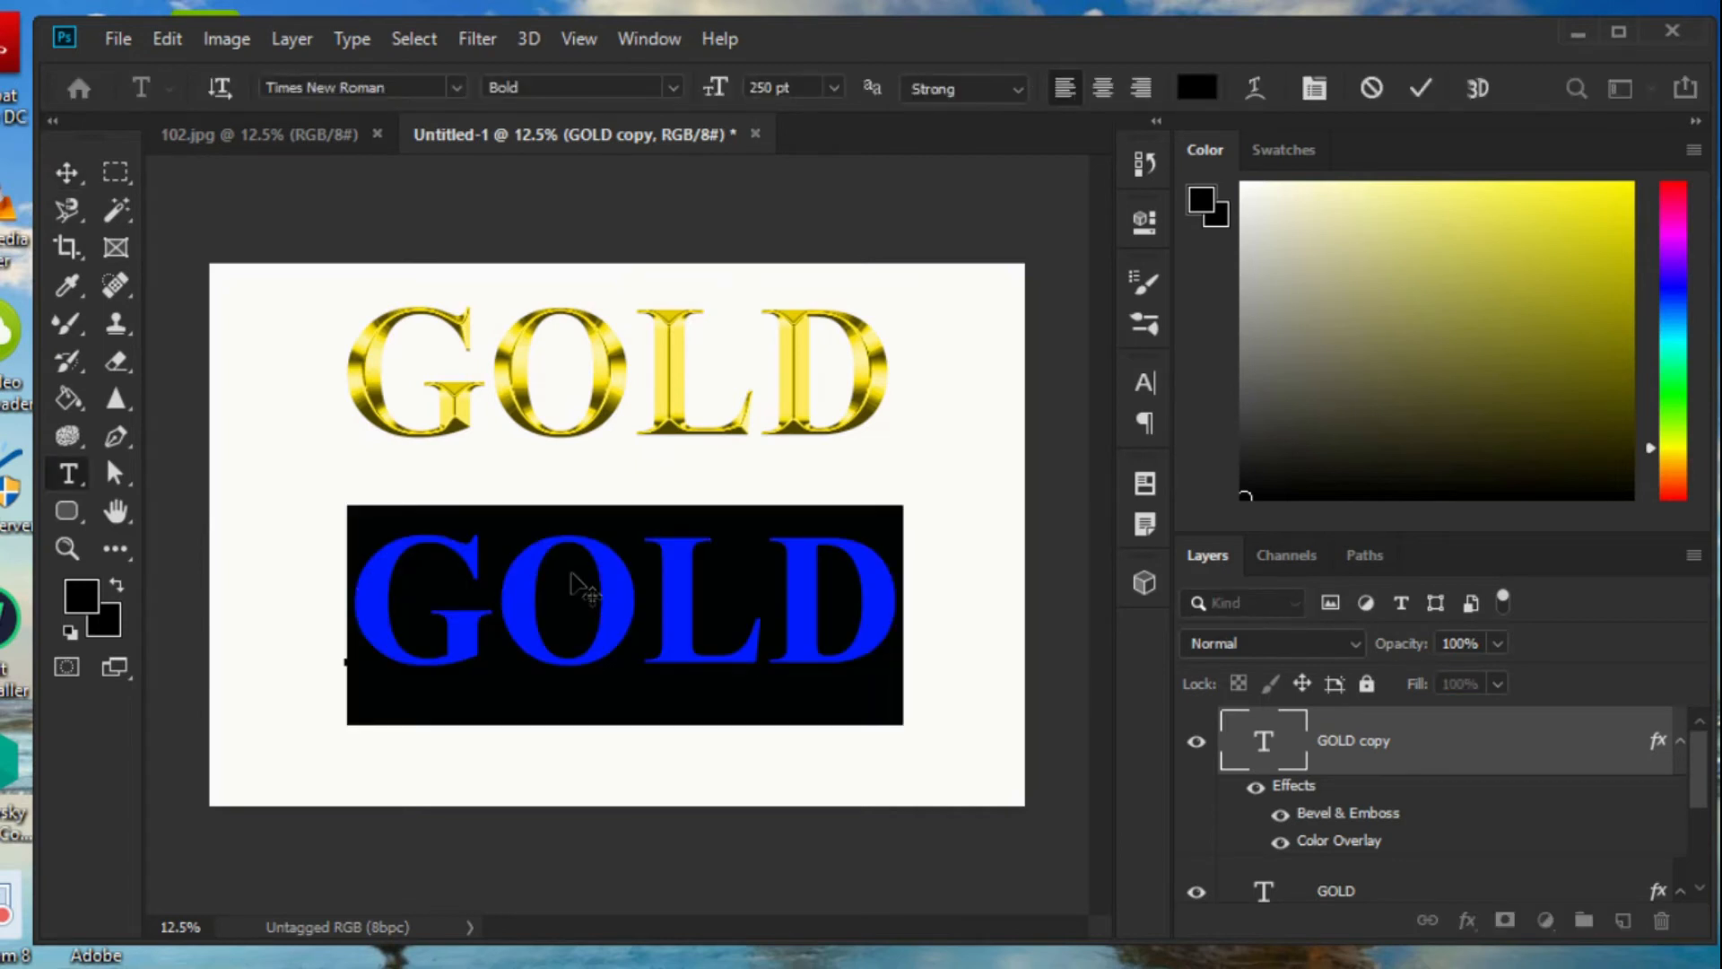
pyautogui.write('SI')
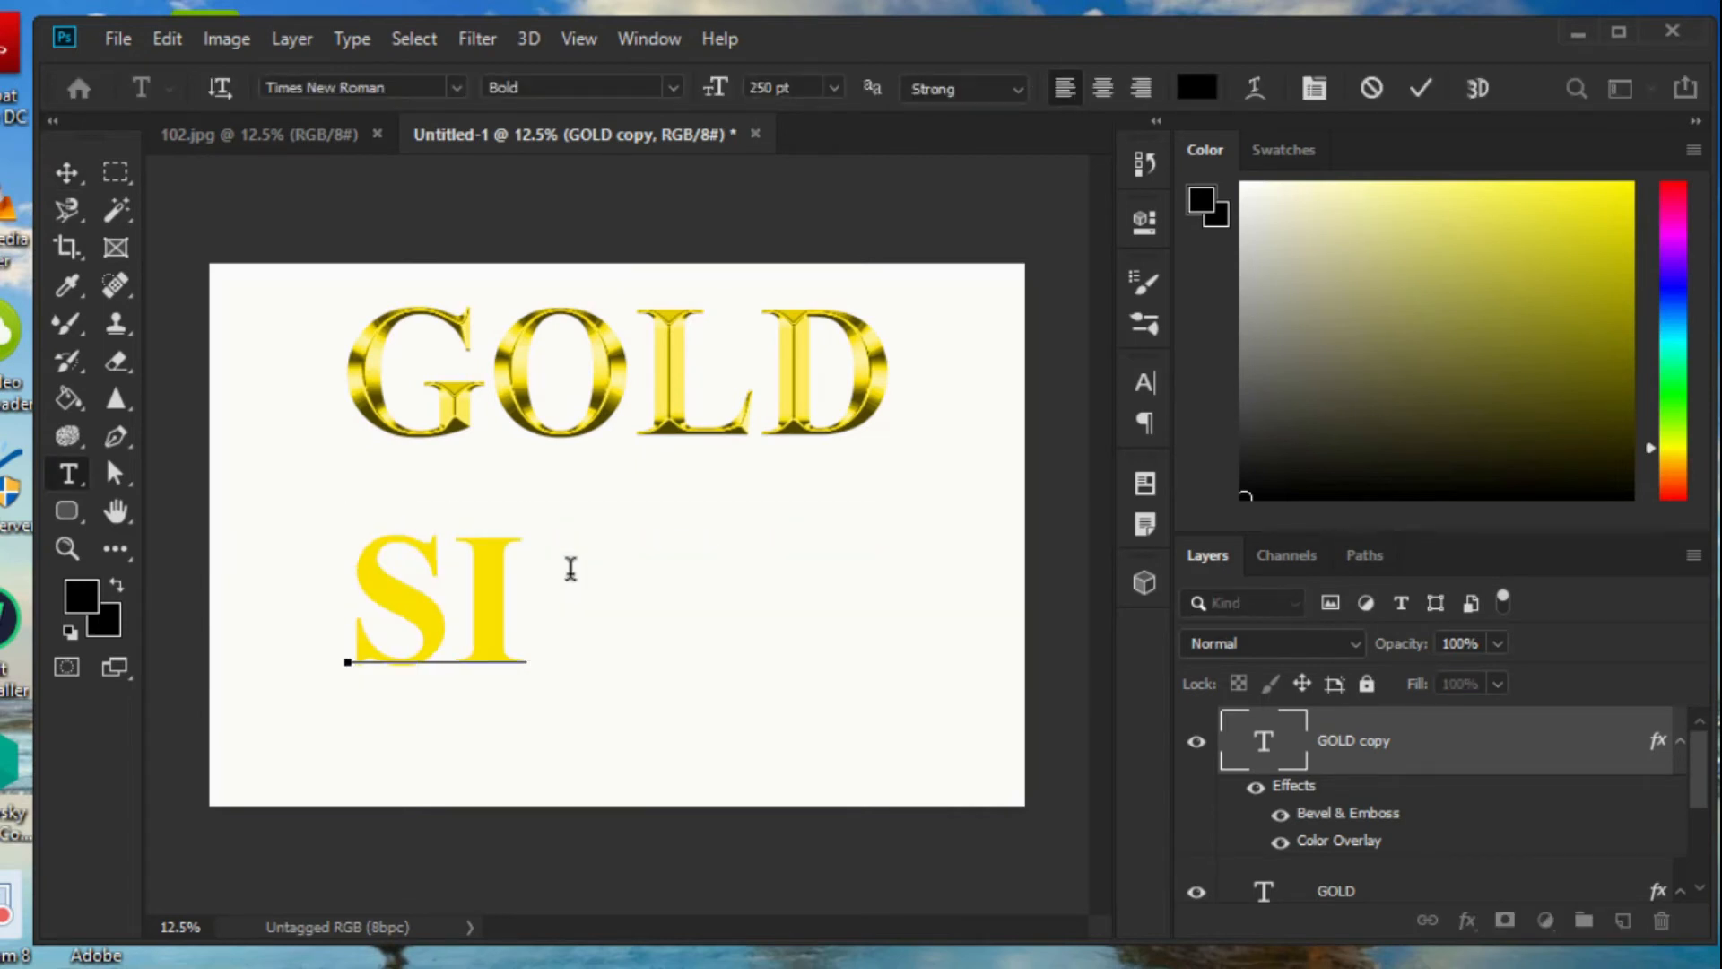
pyautogui.write('LVER')
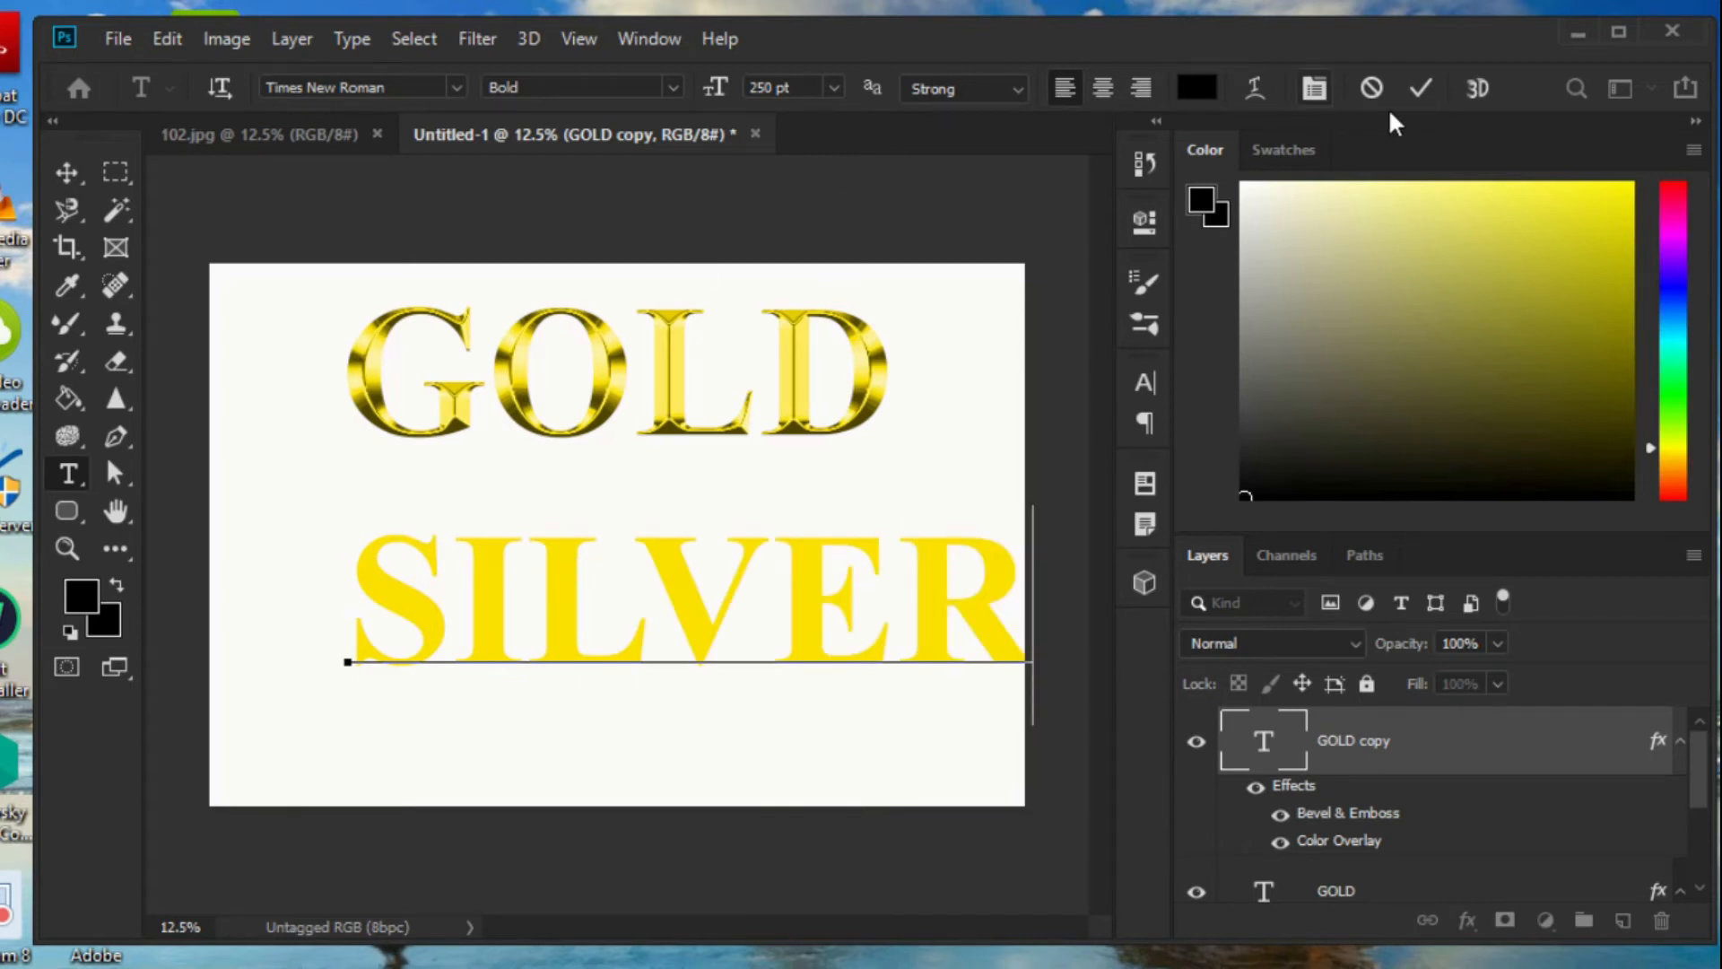
pyautogui.click(1421, 87)
pyautogui.press('v')
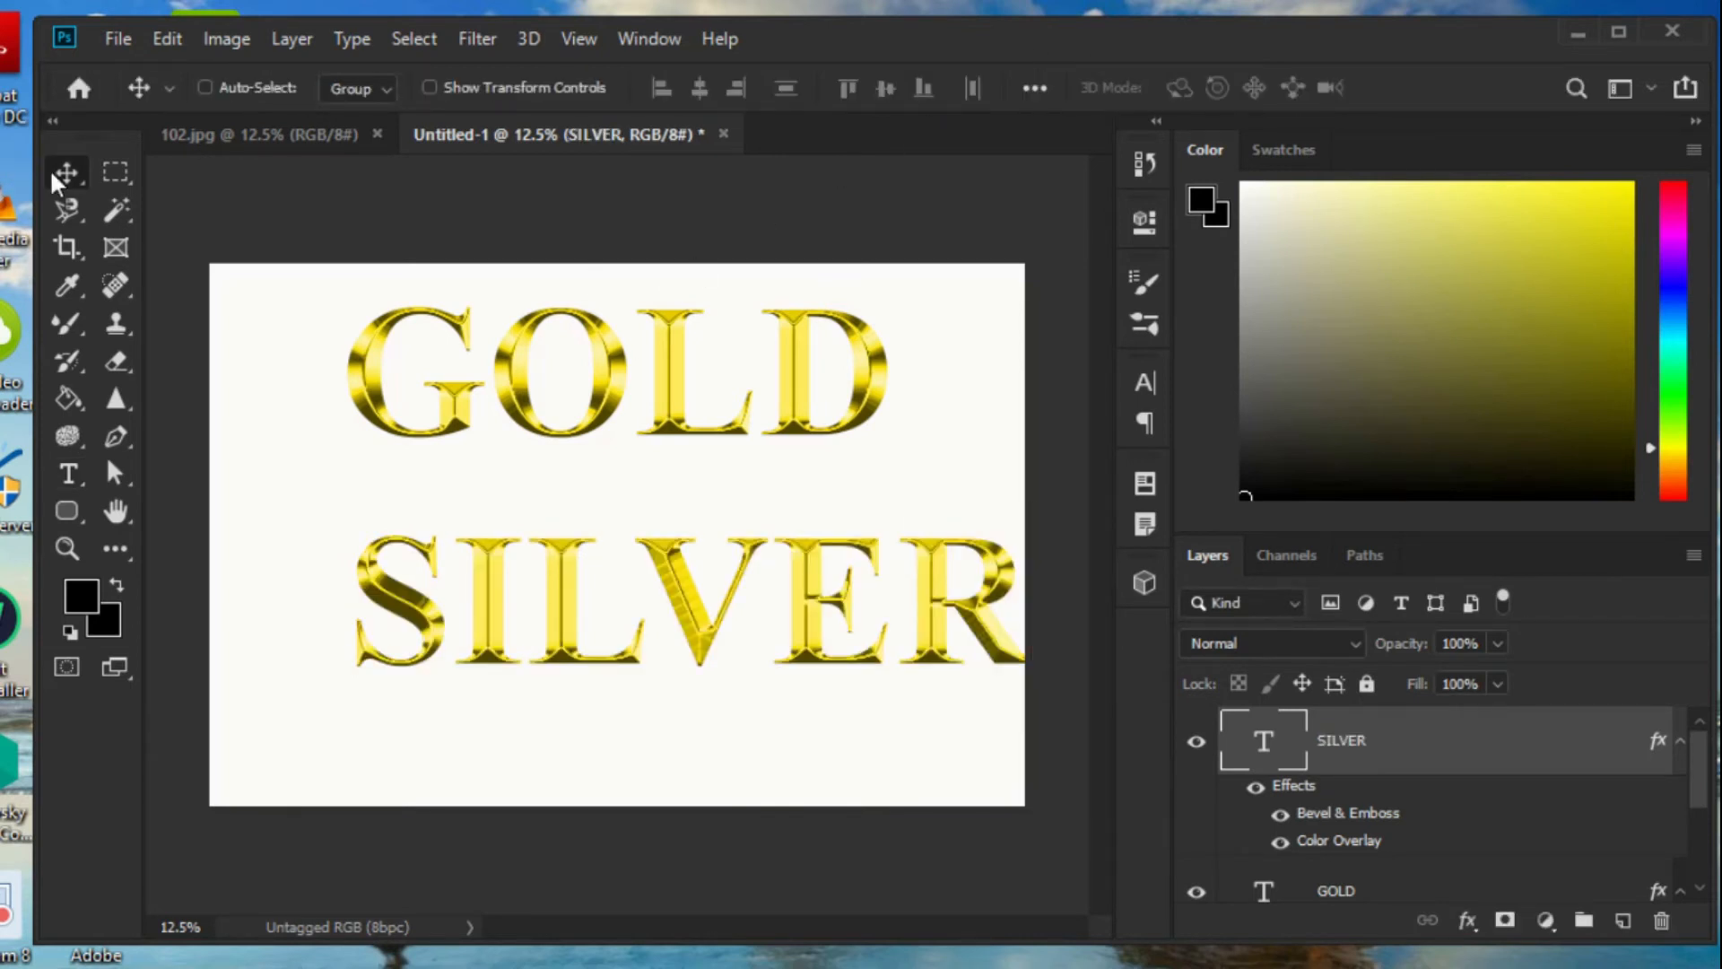
pyautogui.moveTo(762, 627); pyautogui.dragTo(700, 661)
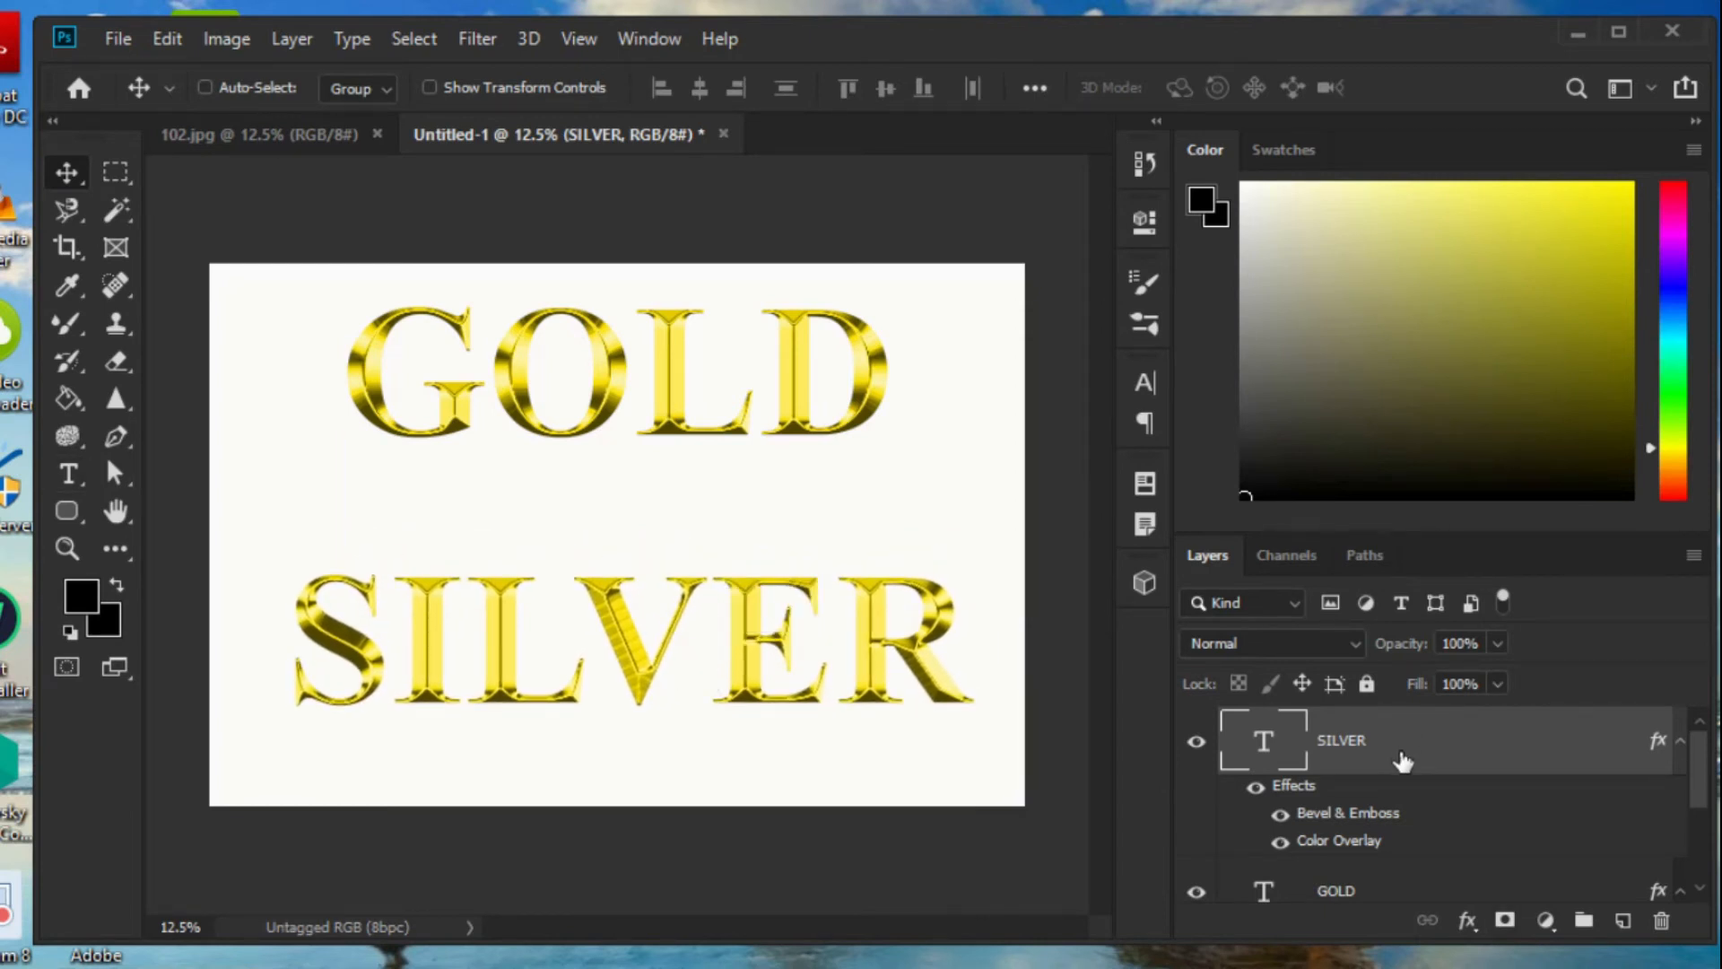
# Set the Color Overlay of the SILVER text to light grey #c3c3c0.
pyautogui.rightClick(1402, 761)
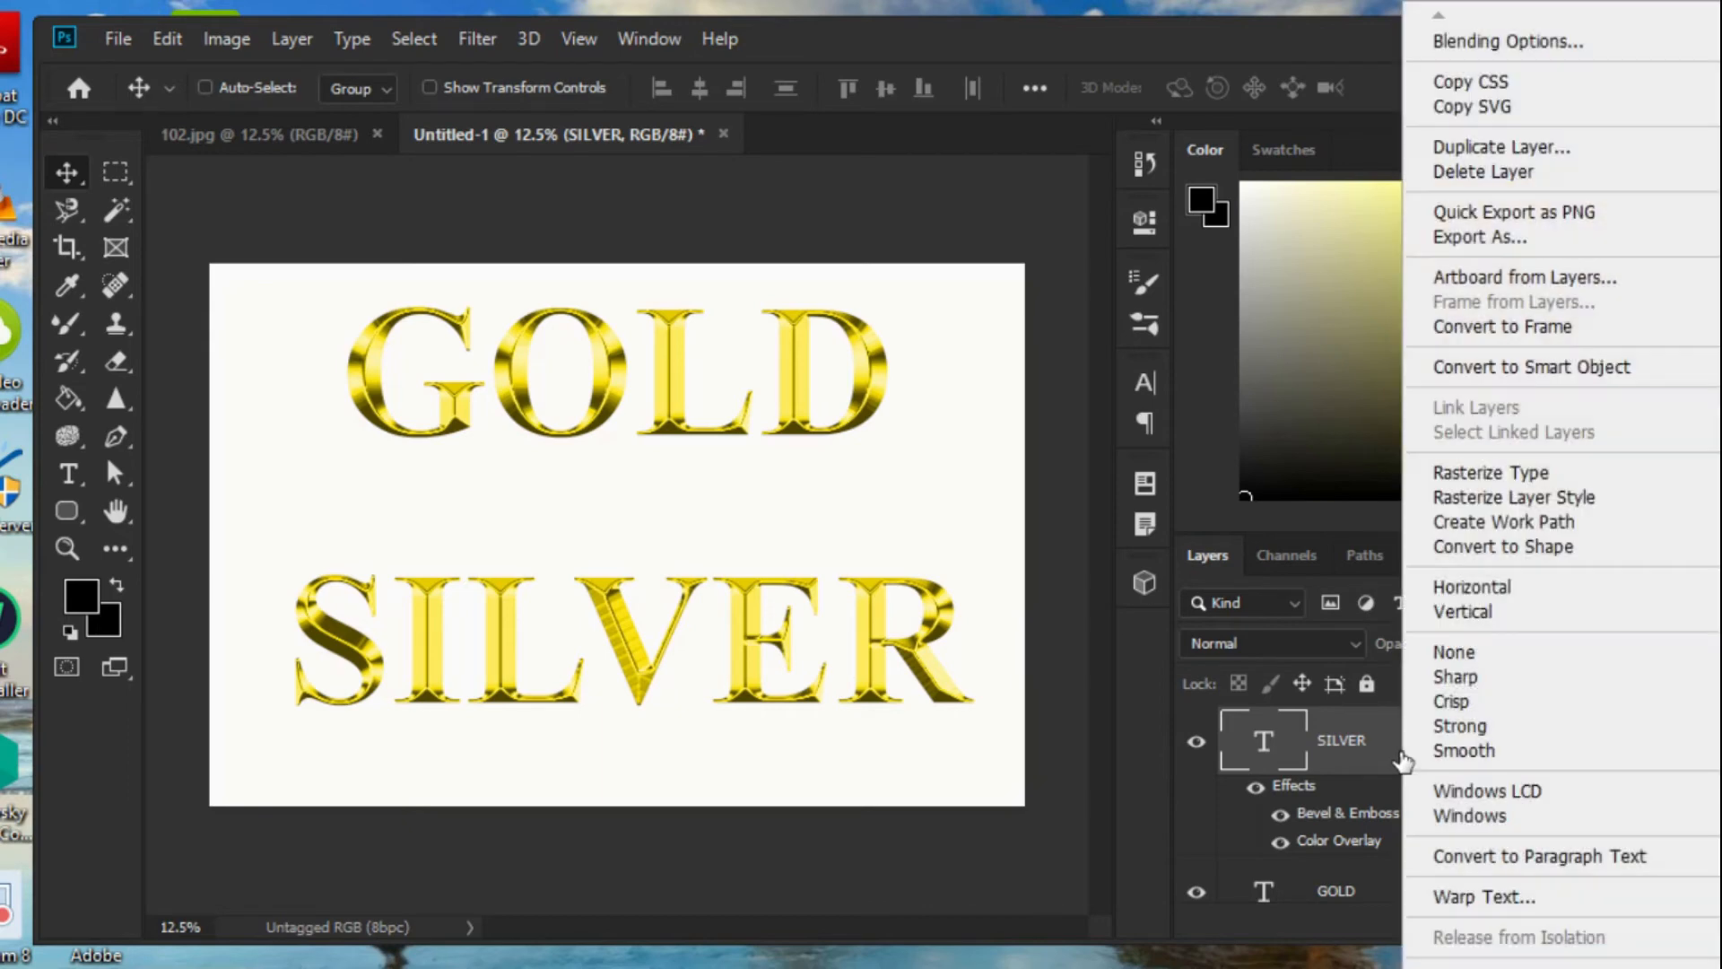
pyautogui.click(1581, 59)
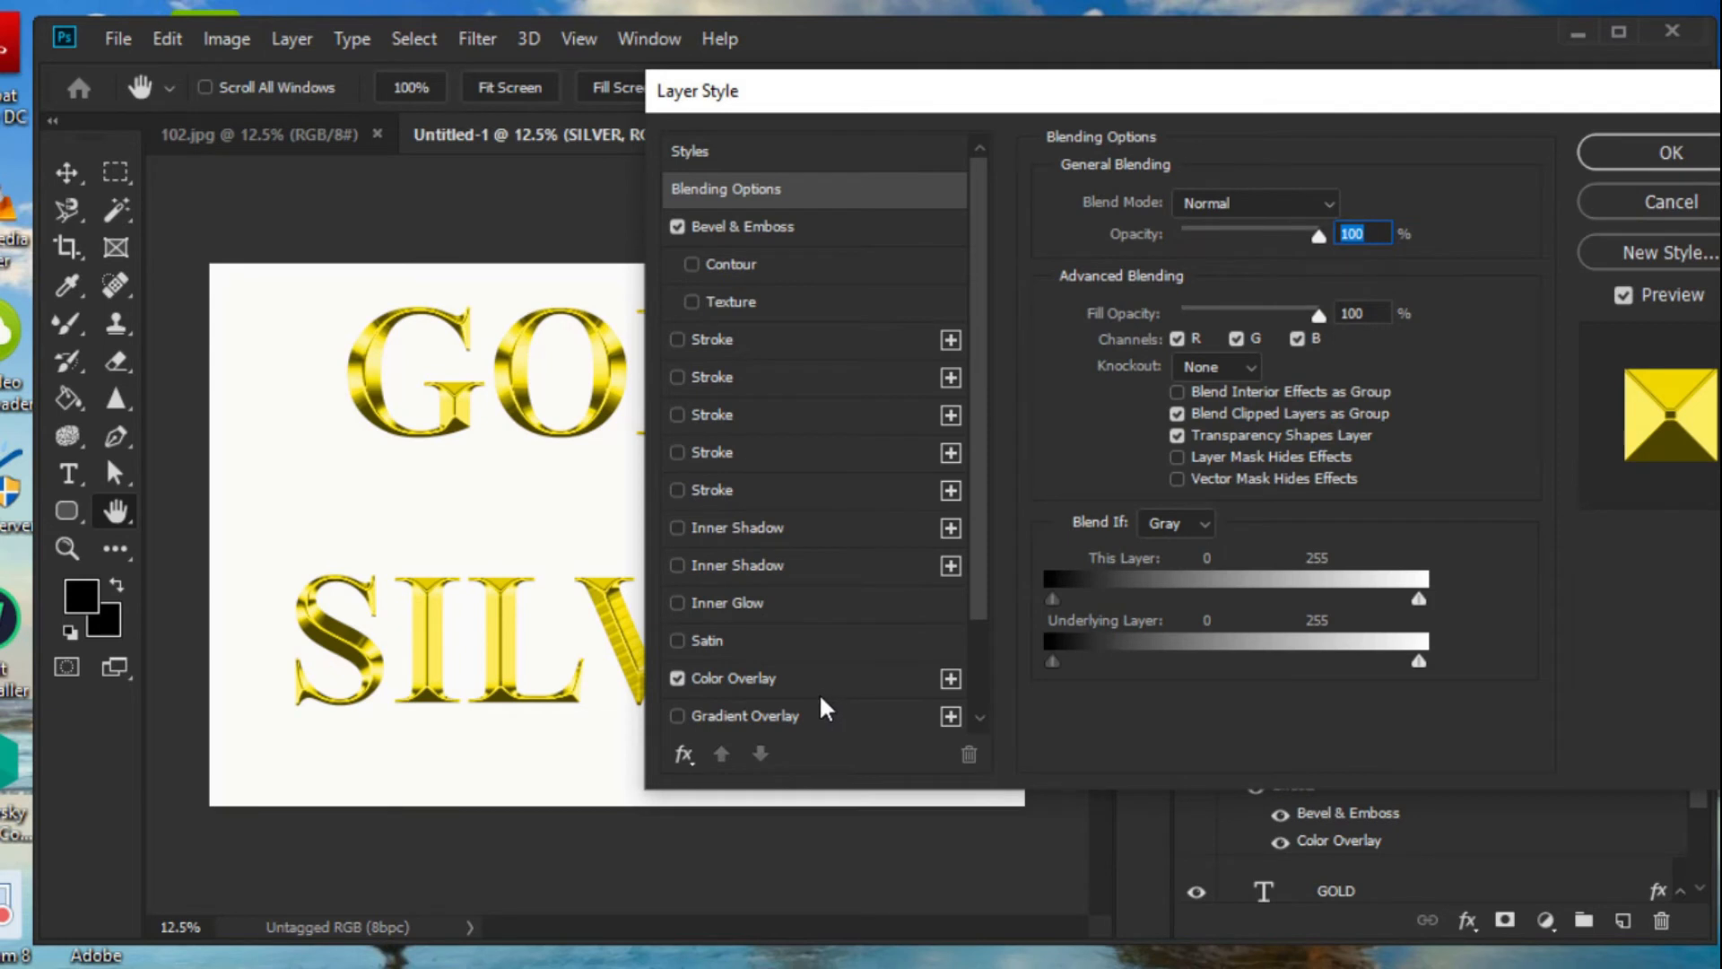
pyautogui.click(779, 683)
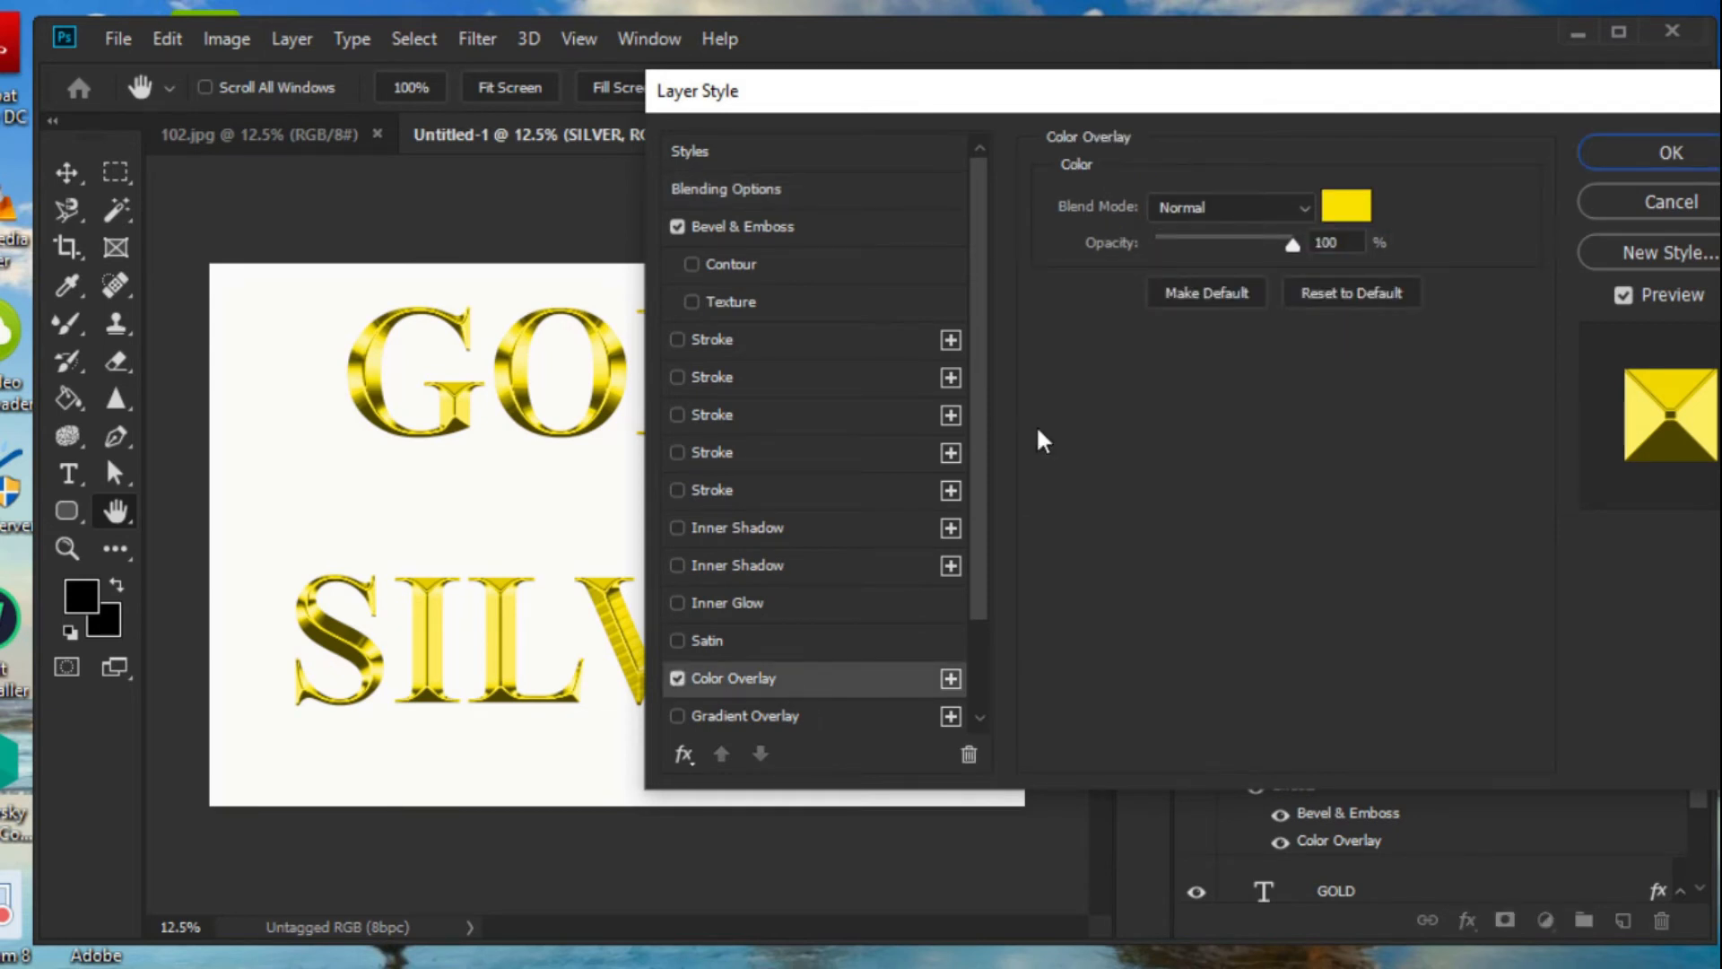
pyautogui.click(1343, 205)
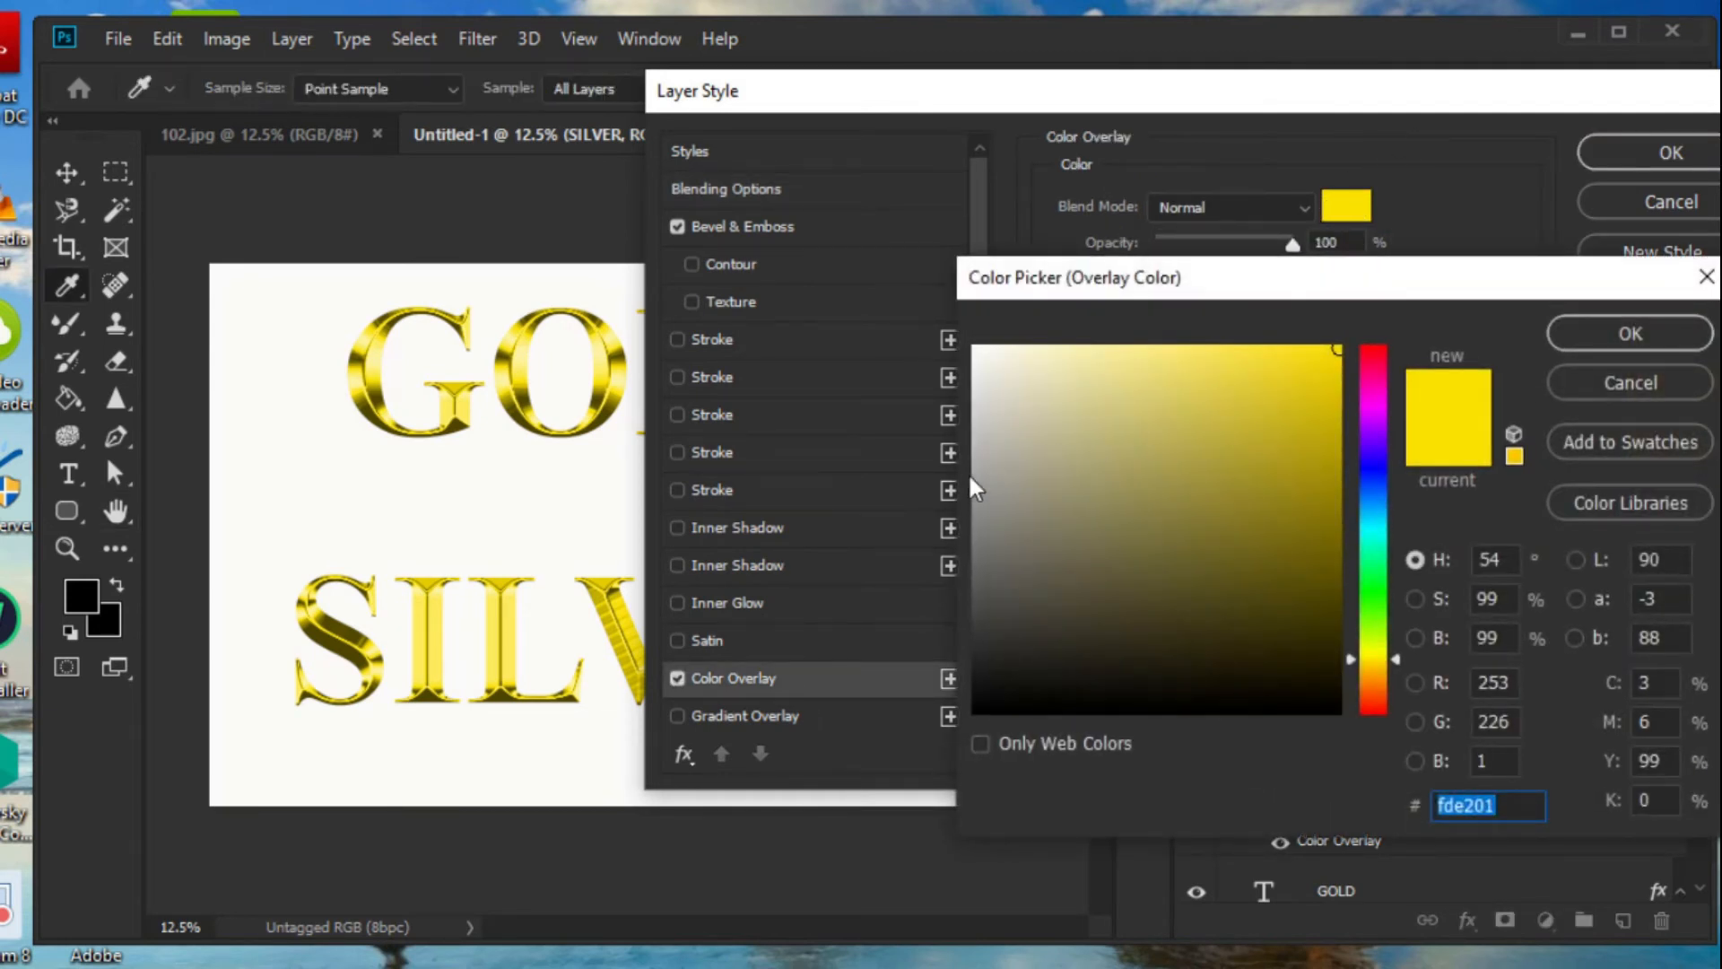
pyautogui.click(979, 432)
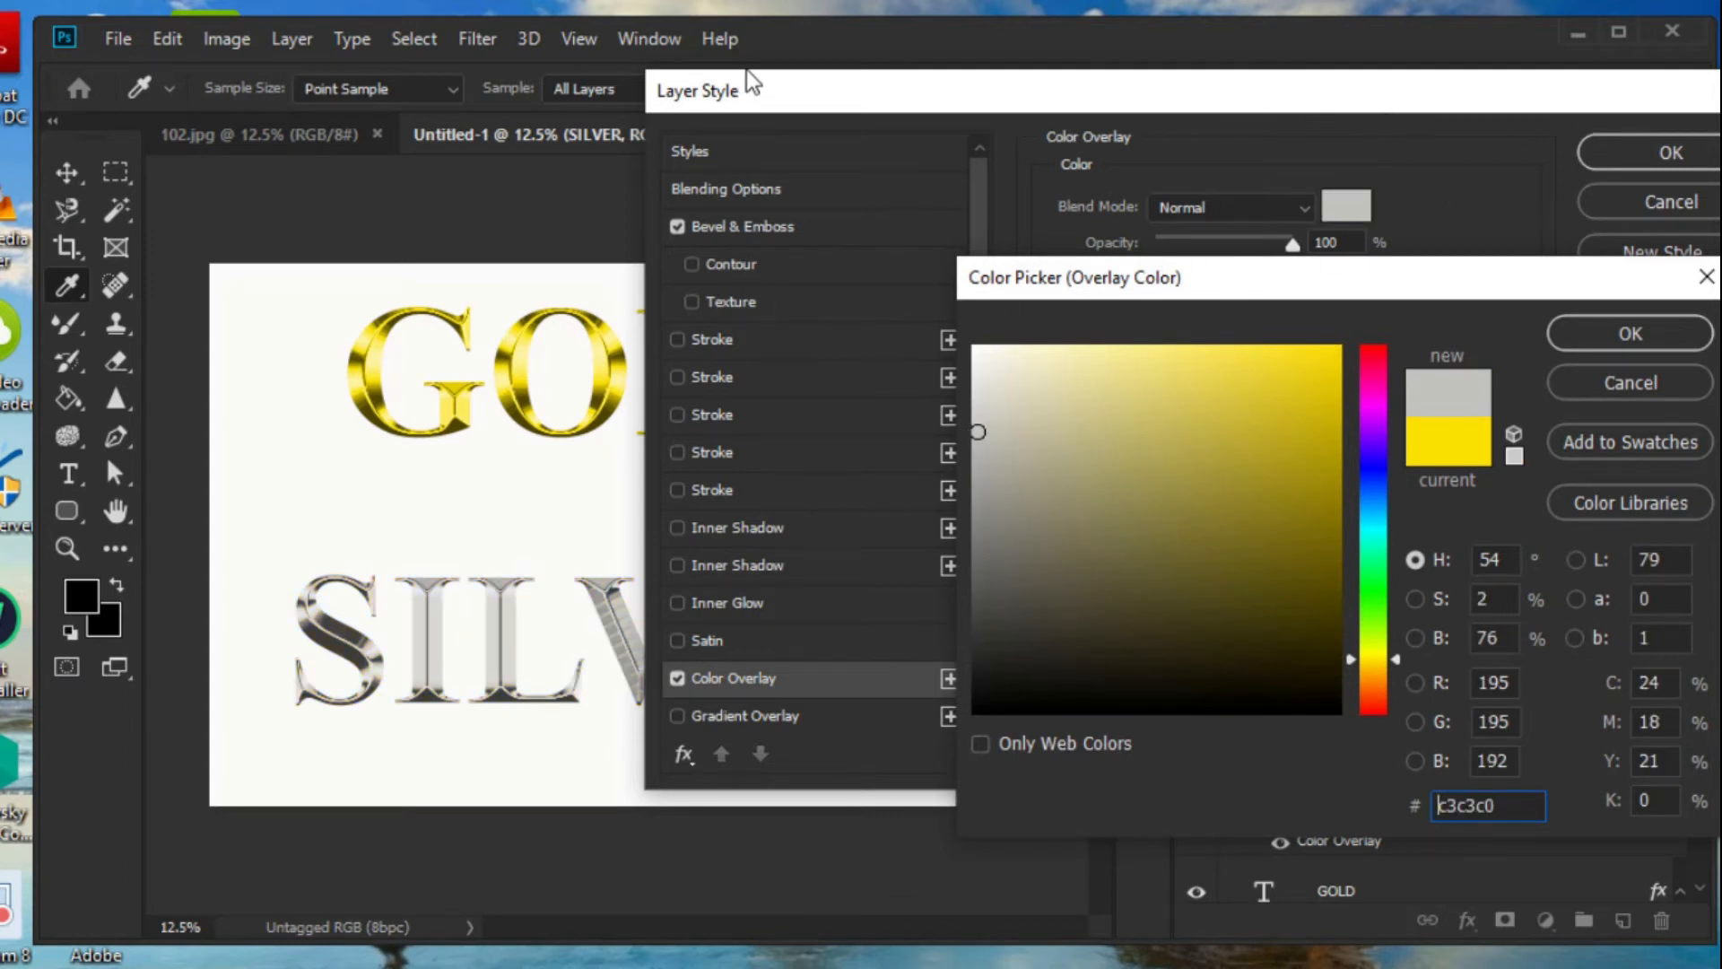
pyautogui.click(821, 93)
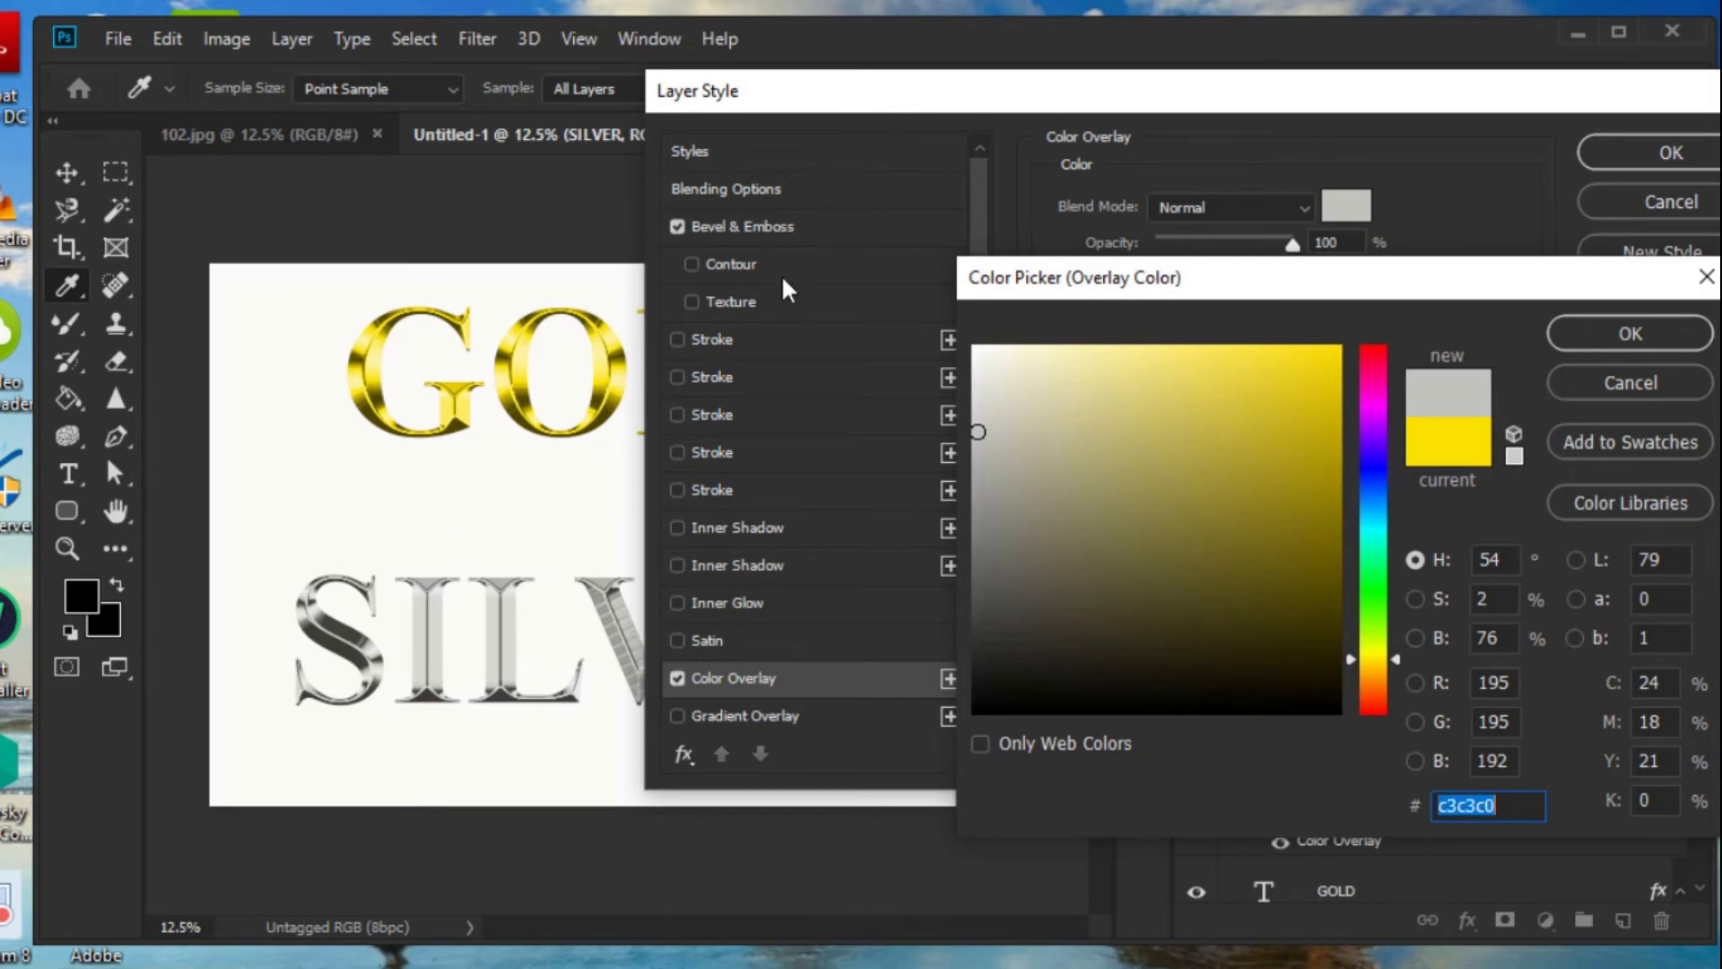
pyautogui.press('Return')
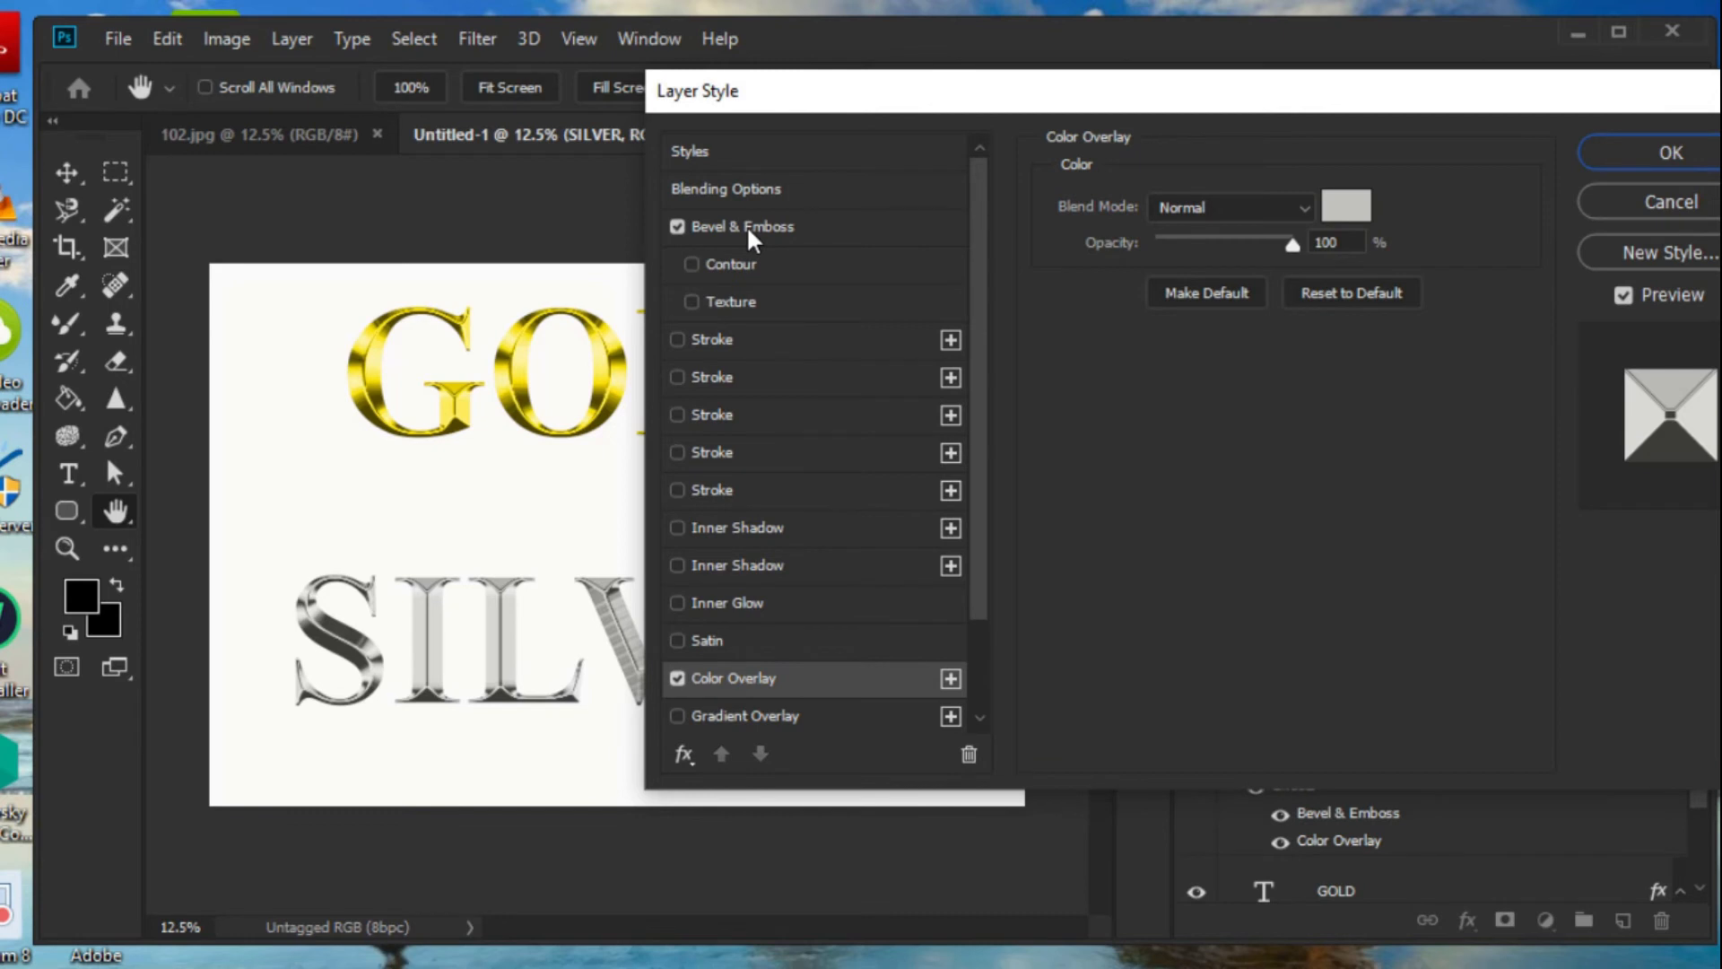
# Check the Bevel & Emboss settings of the SILVER text and accept its layer style.
pyautogui.click(750, 232)
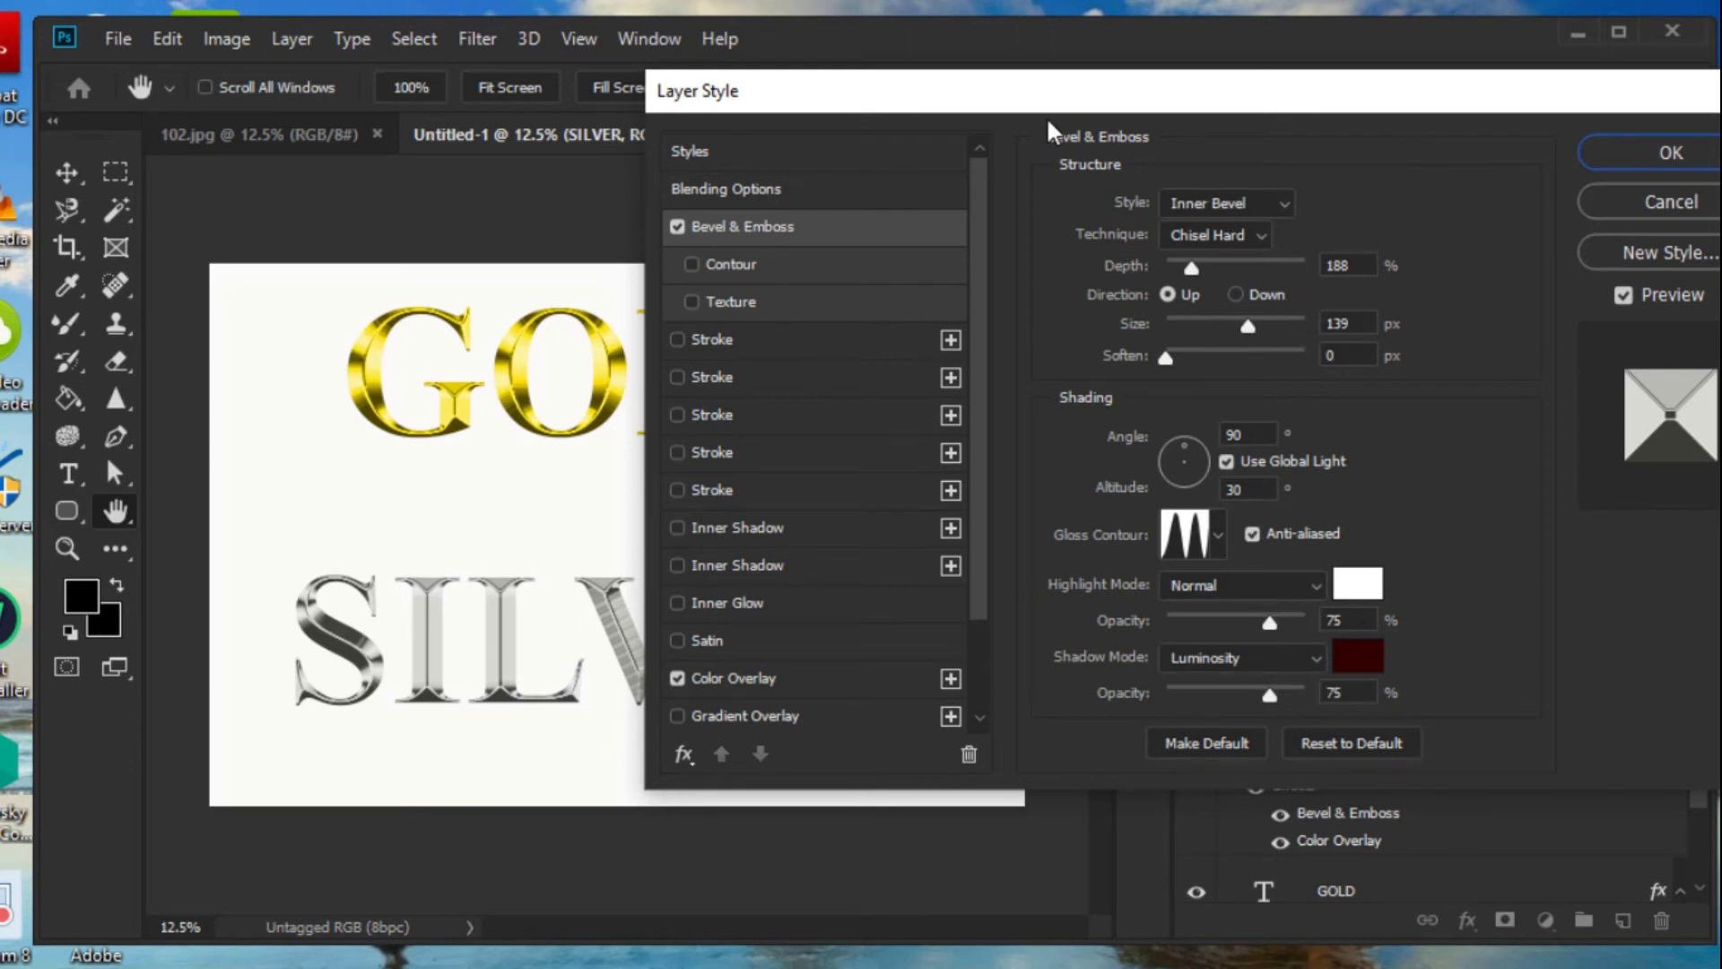
pyautogui.moveTo(968, 100); pyautogui.dragTo(876, 139)
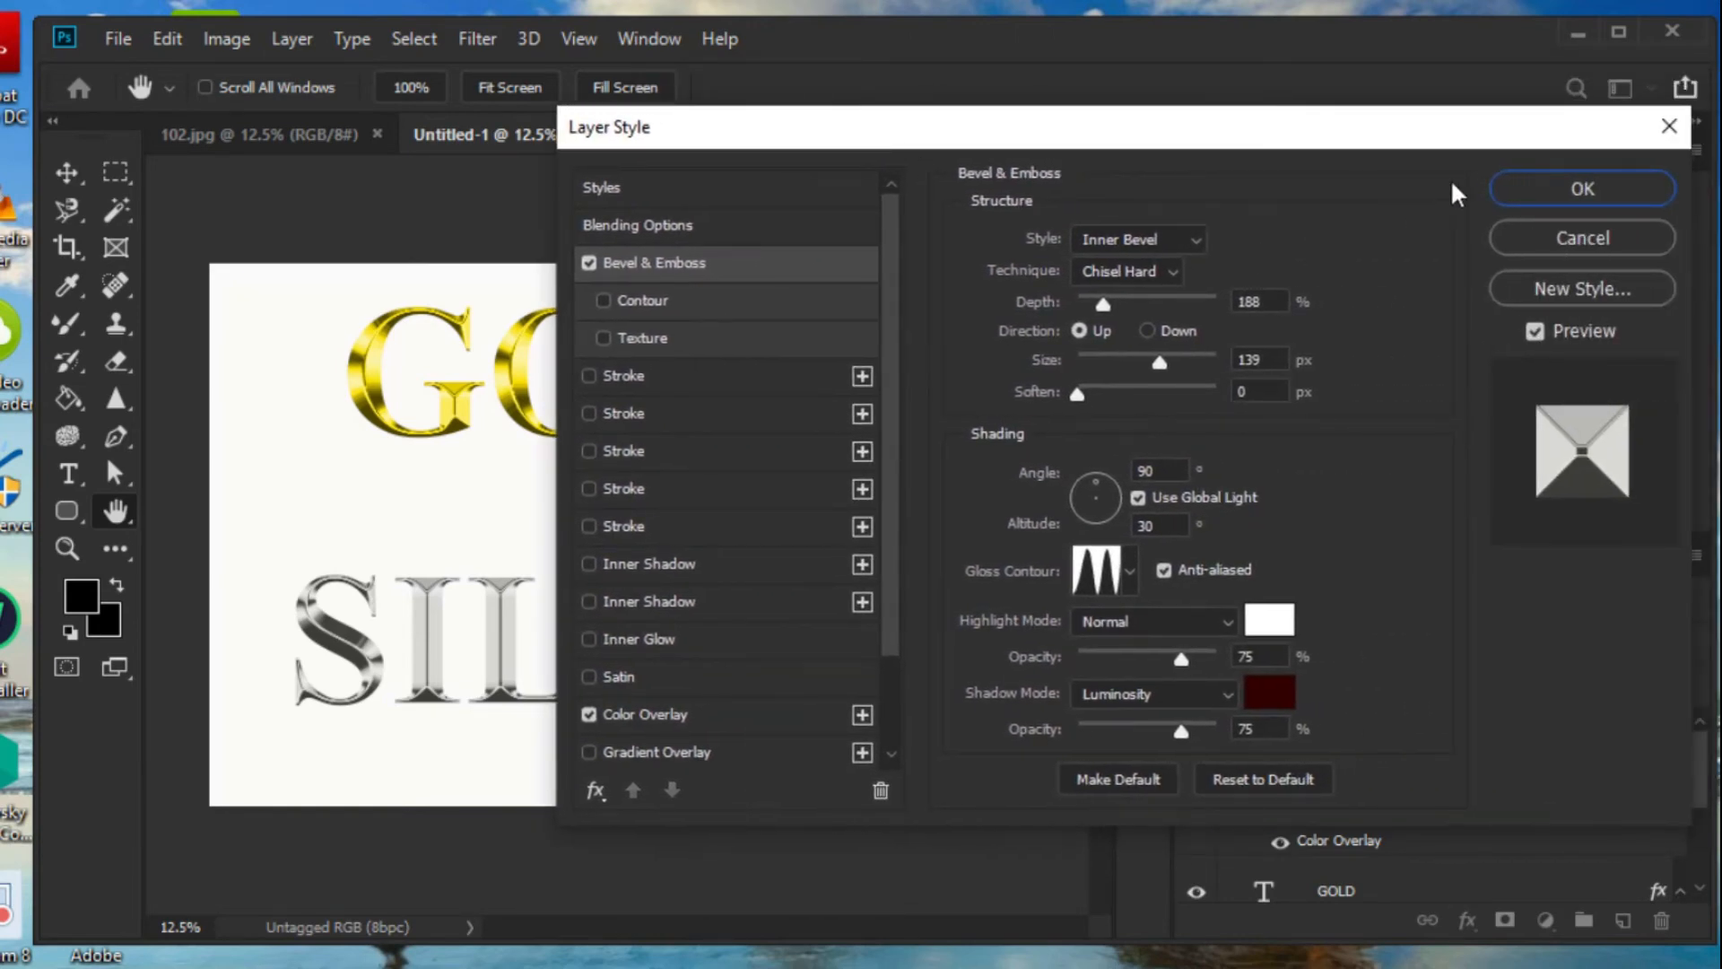
pyautogui.click(1536, 199)
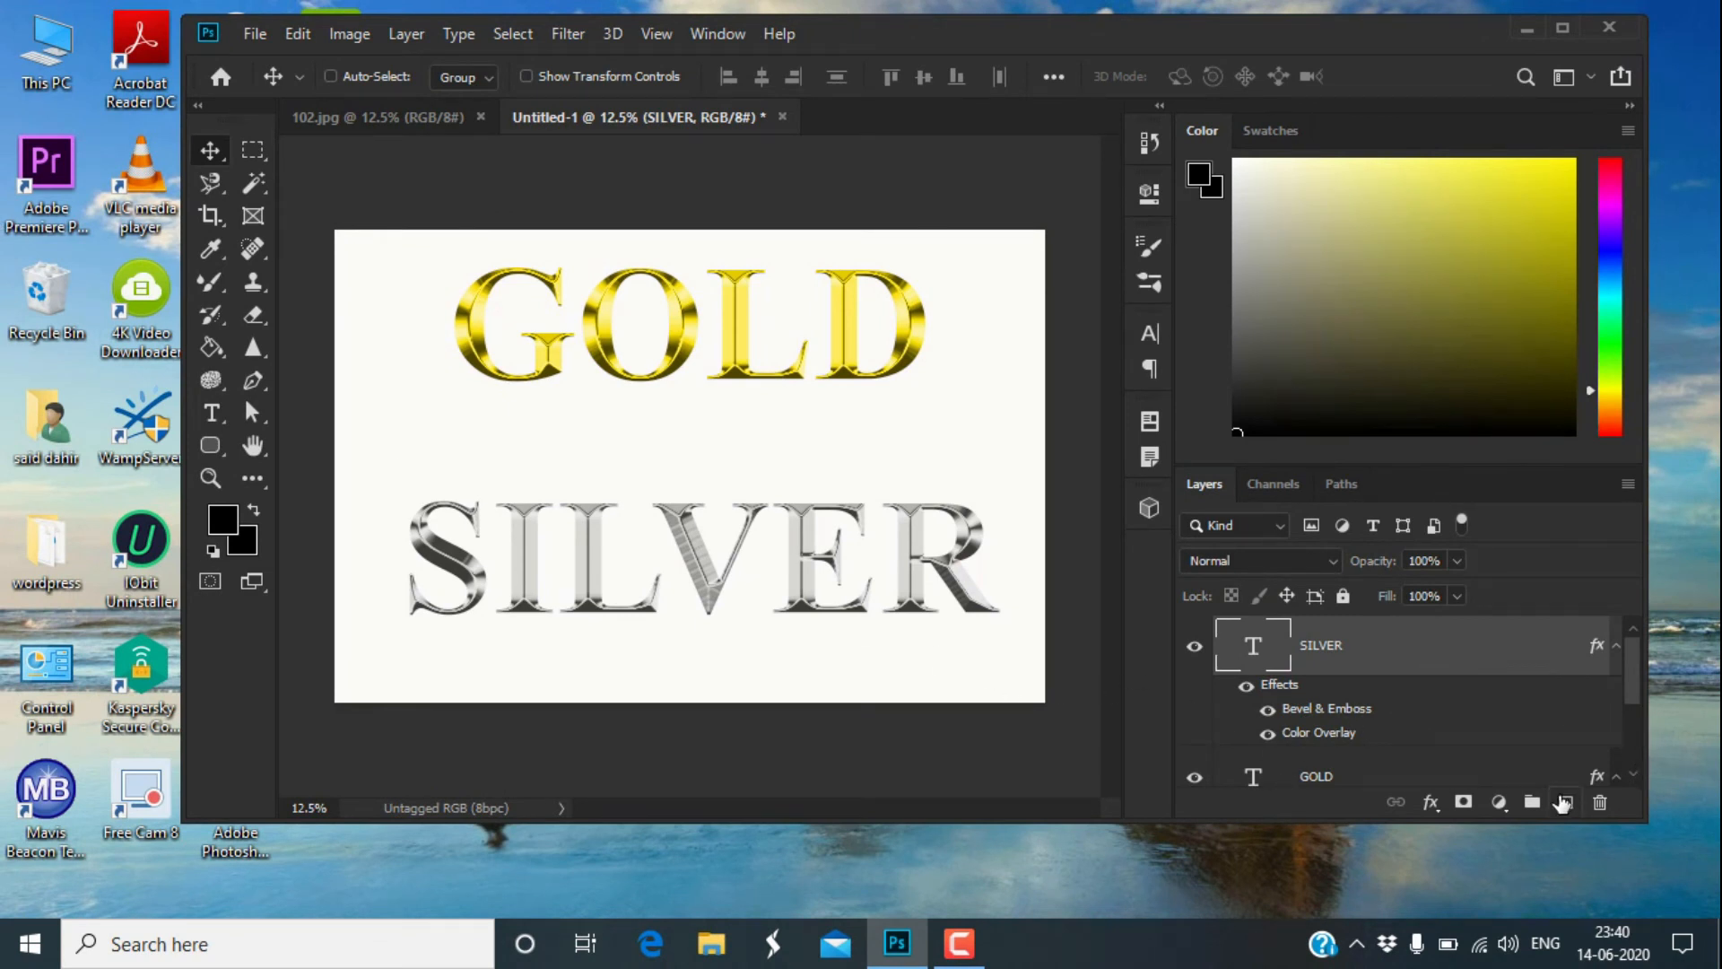
# Add the training brand's name in capitals as a 50 pt text line between GOLD and SILVER.
pyautogui.click(207, 412)
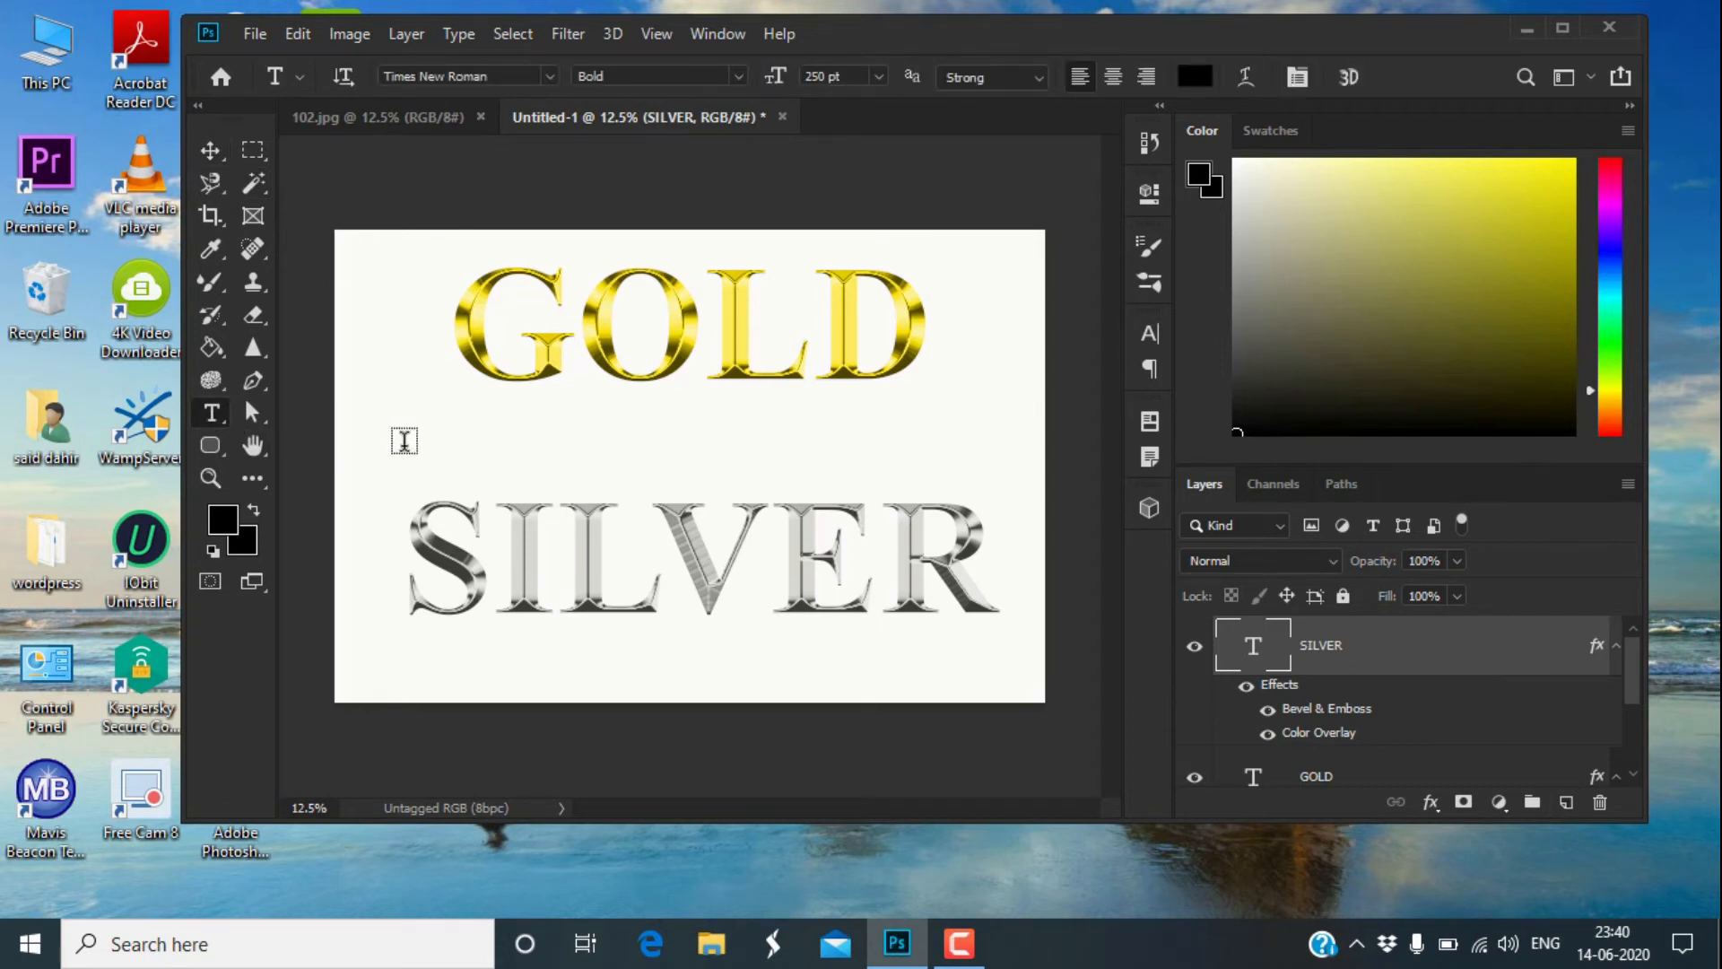
pyautogui.click(403, 441)
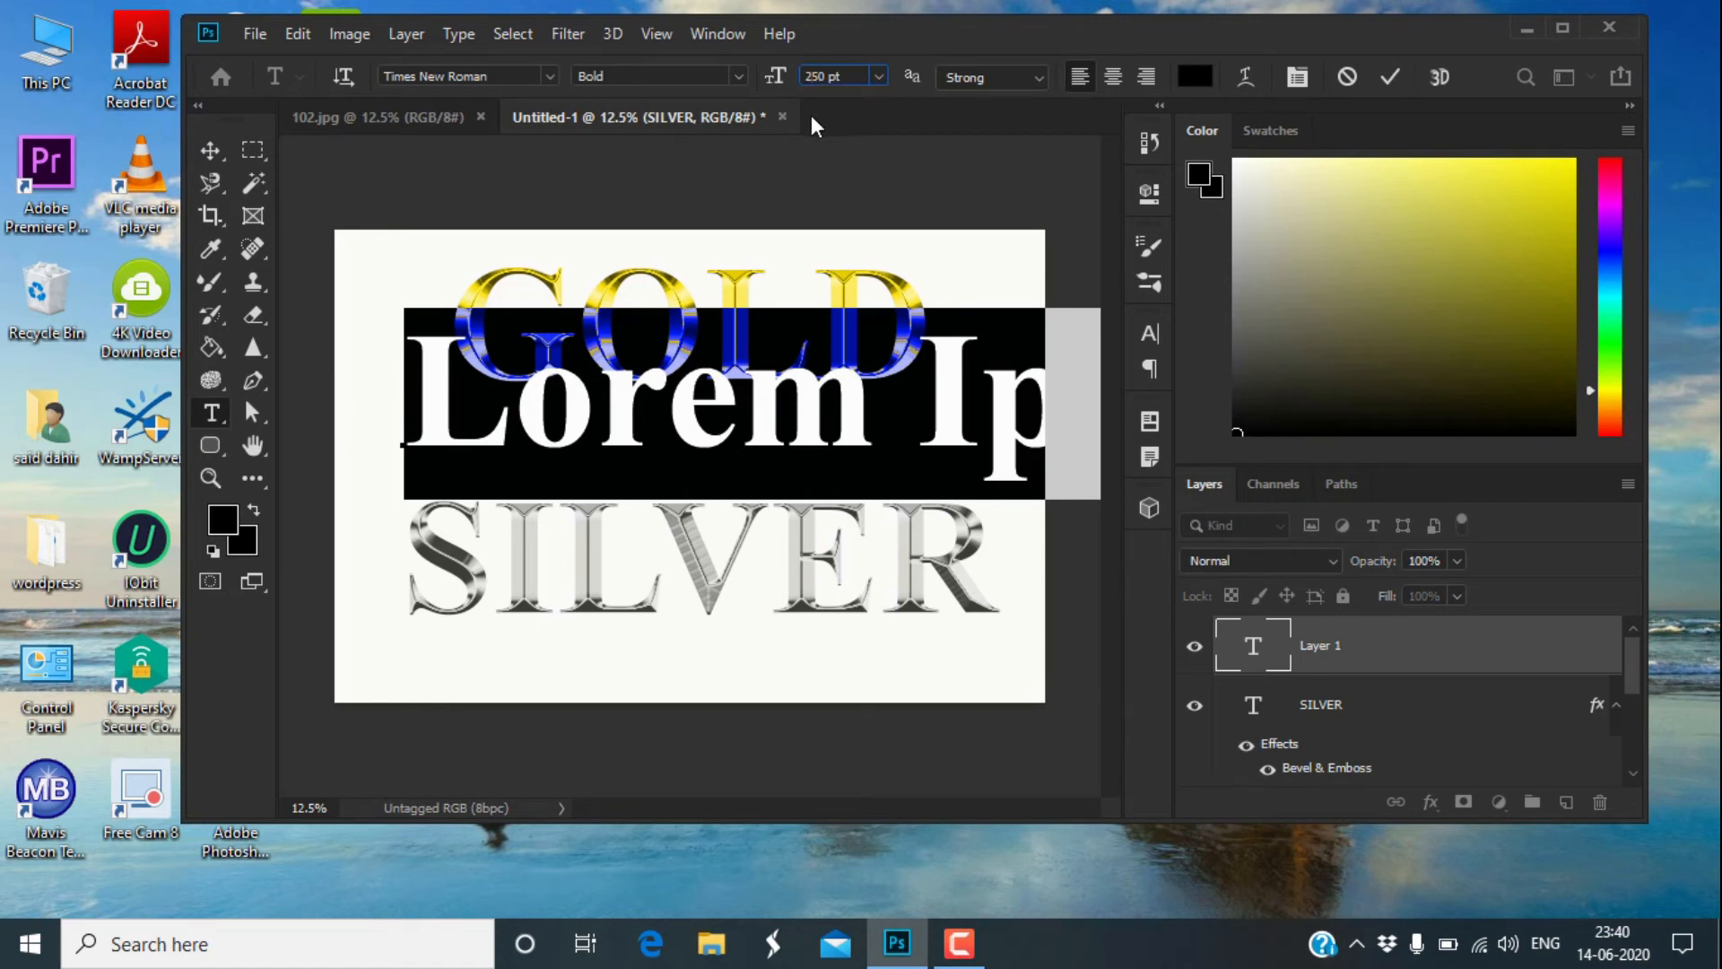
pyautogui.press('Return')
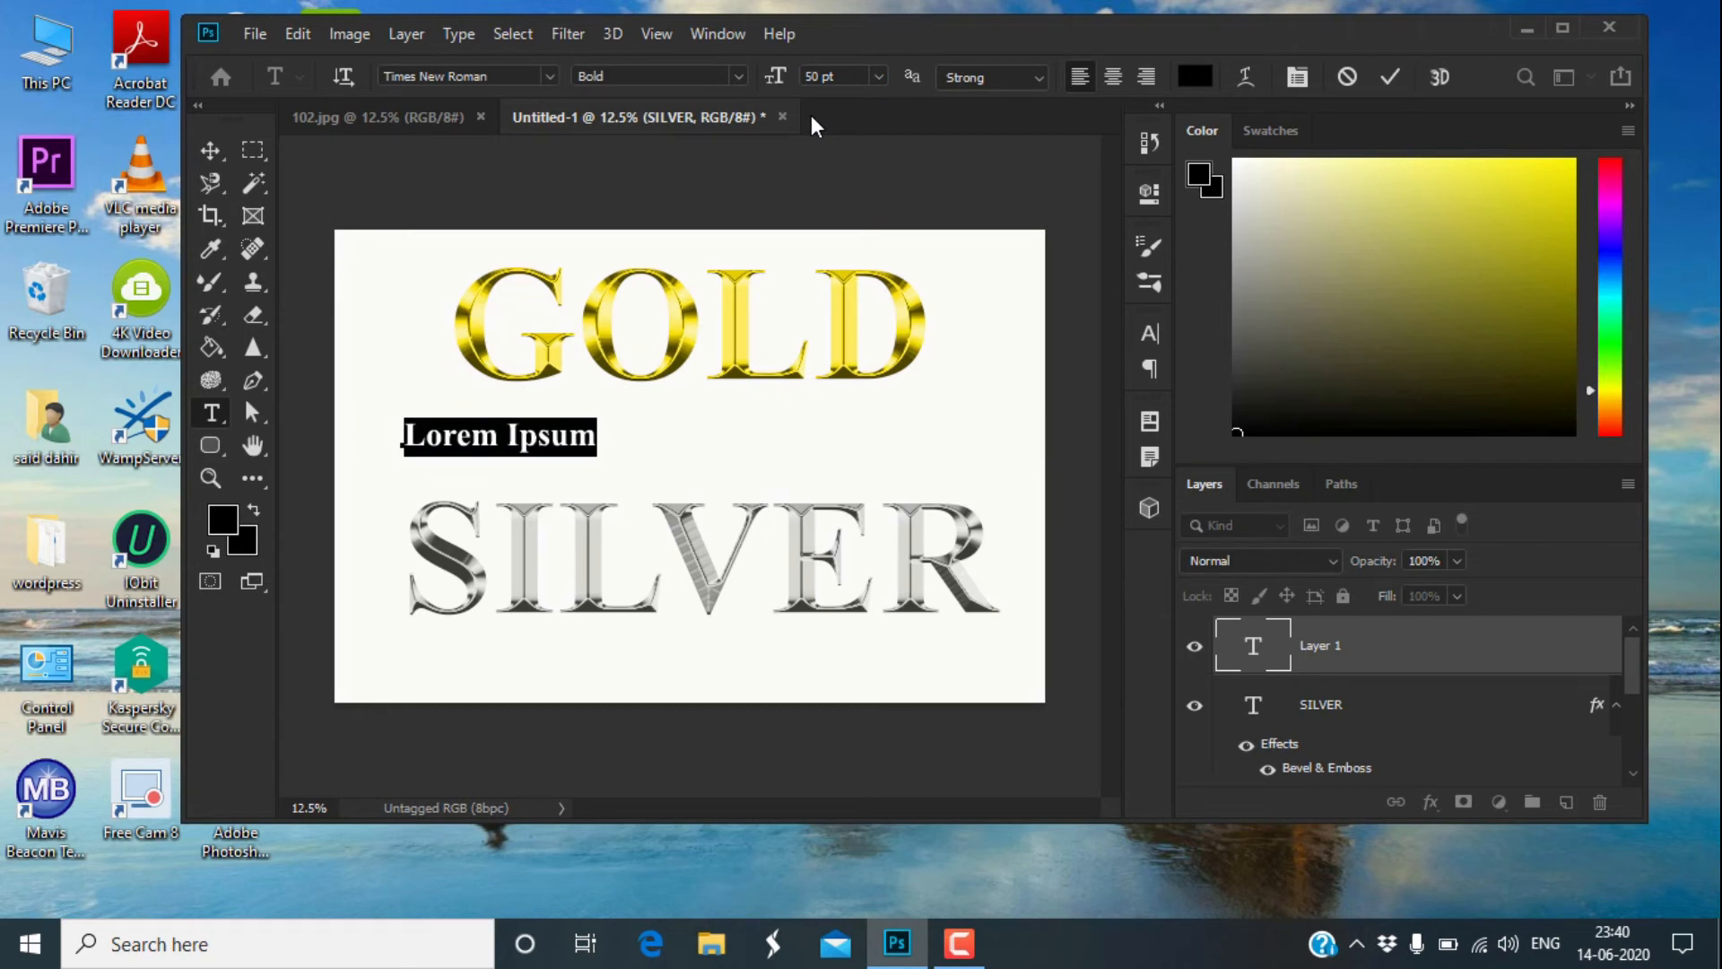
pyautogui.write('UD')
pyautogui.press('Left')
pyautogui.press('Delete')
pyautogui.write('STAAD')
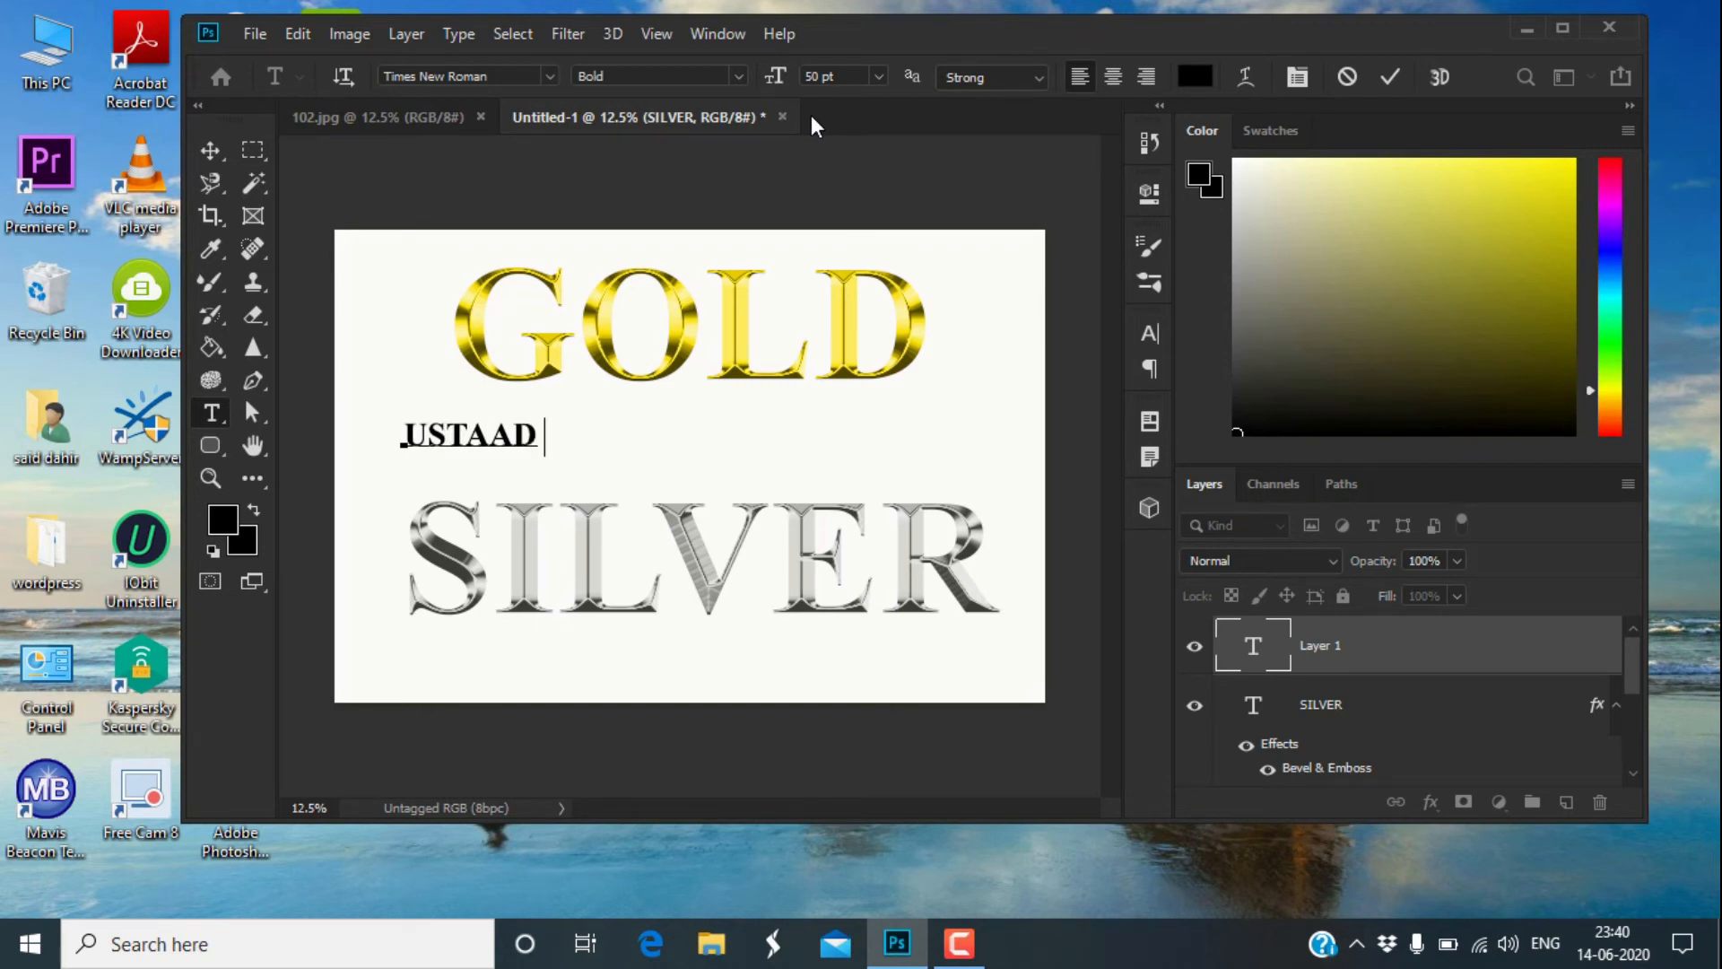
pyautogui.write(' SAID TRA')
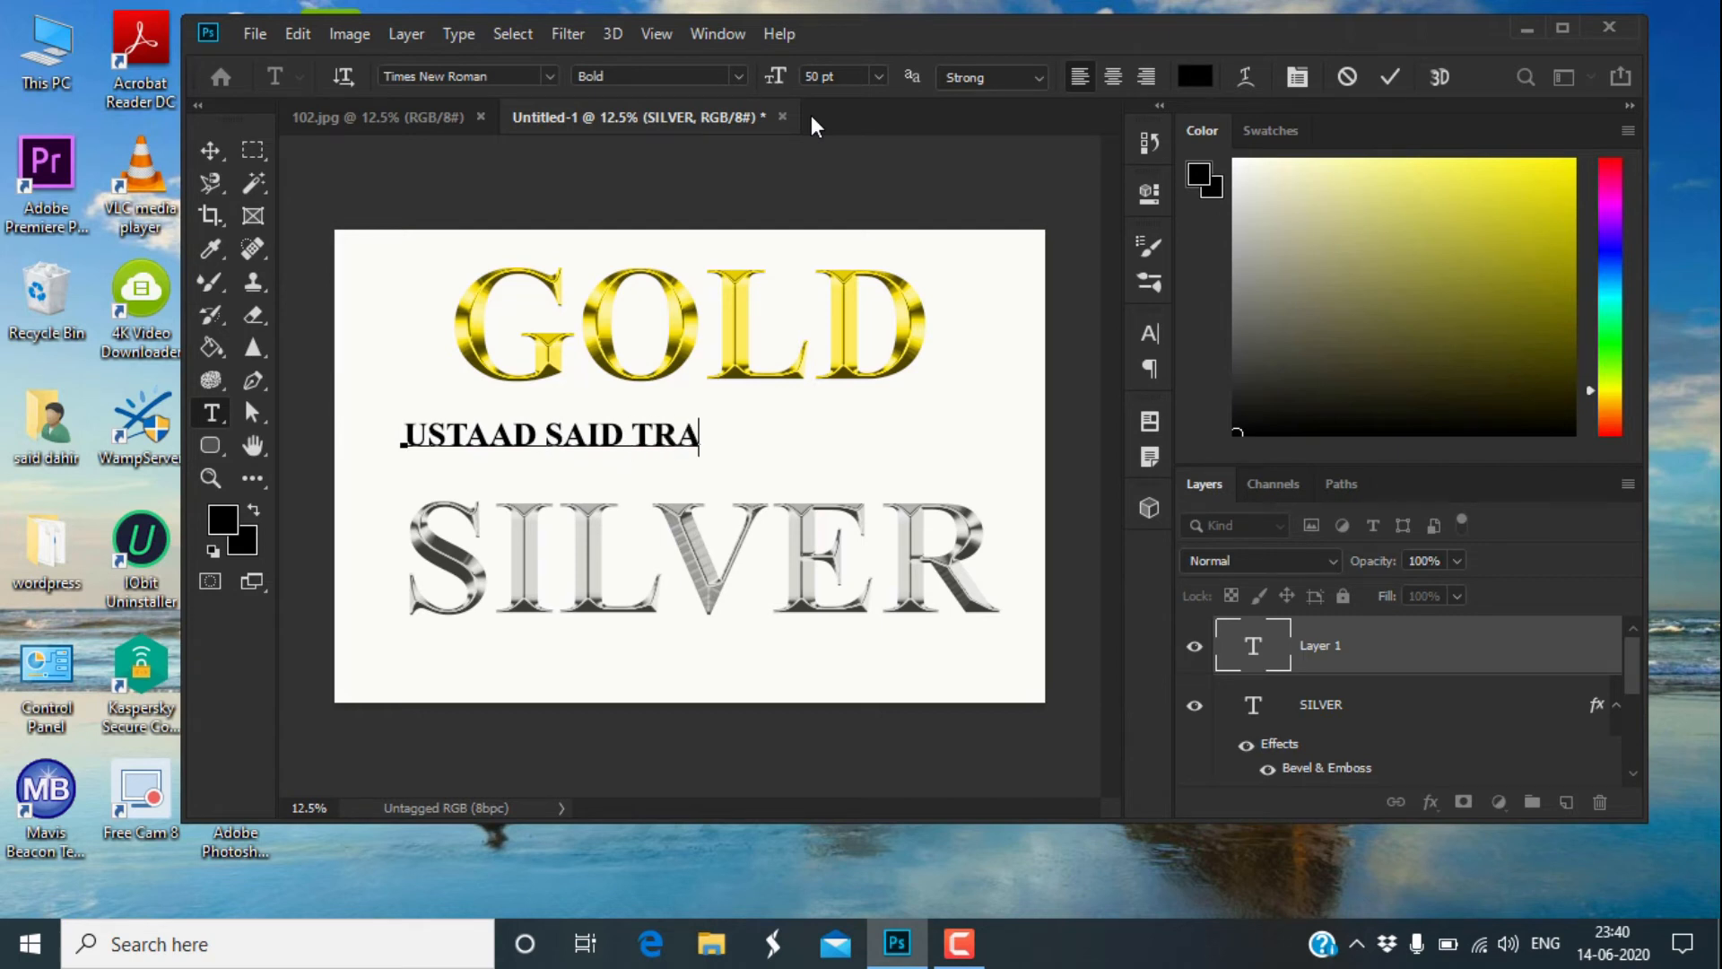
pyautogui.write('INING')
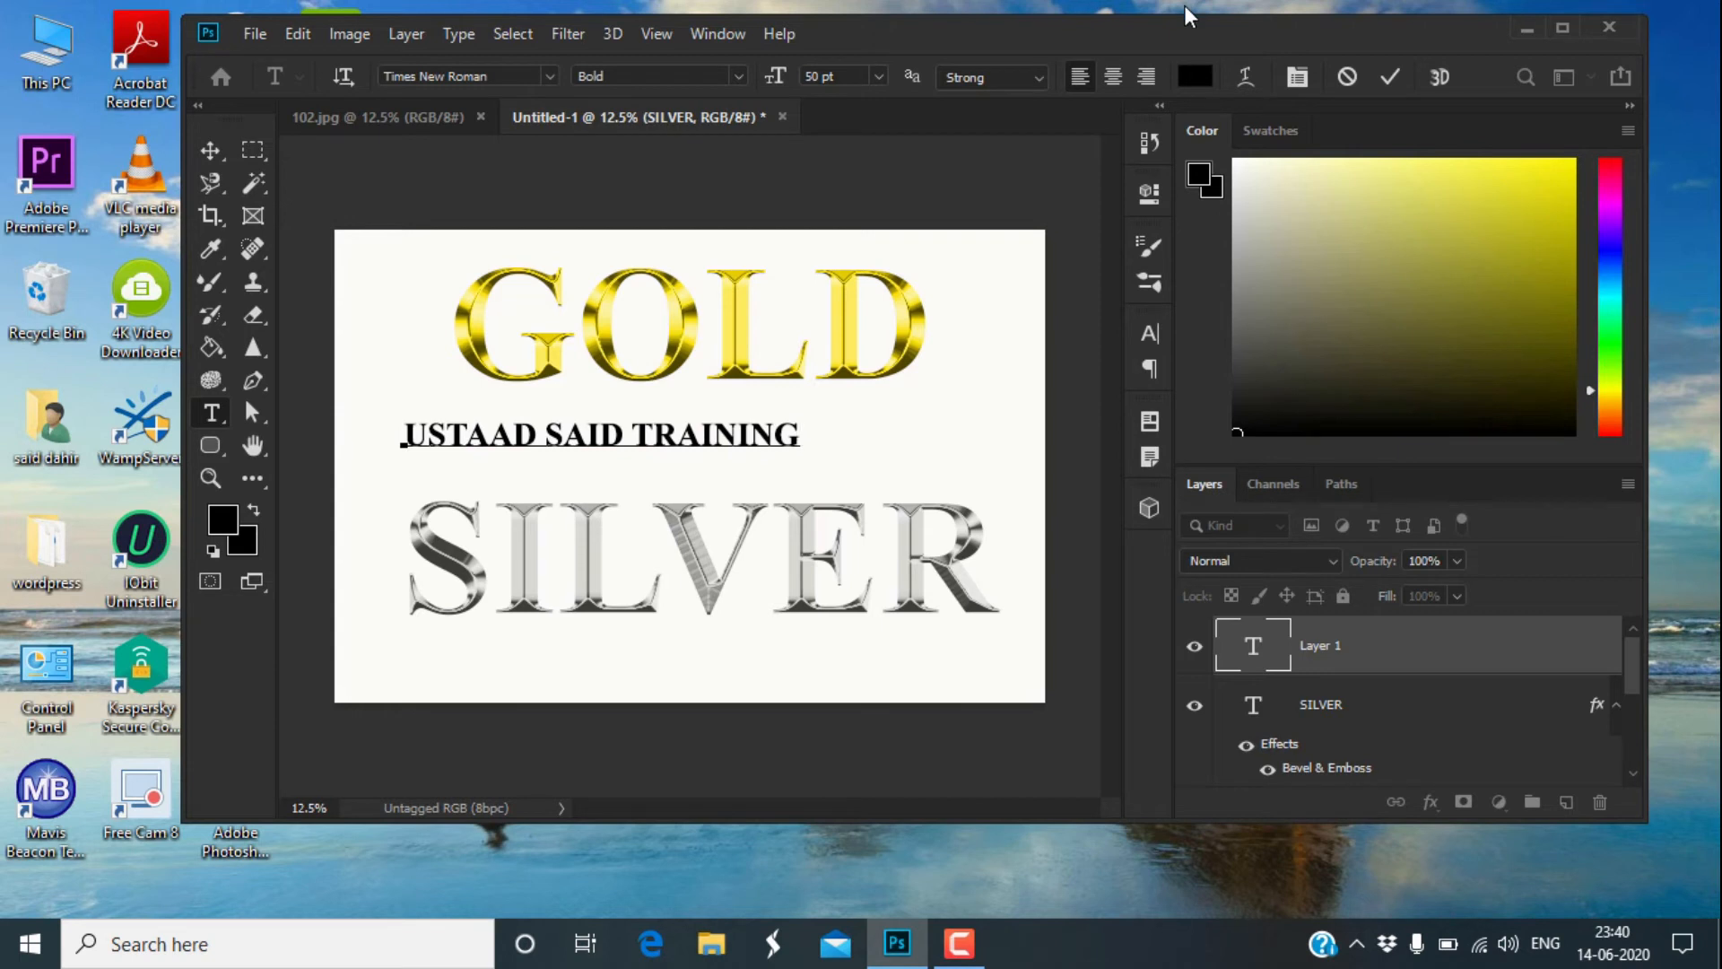
pyautogui.click(1391, 79)
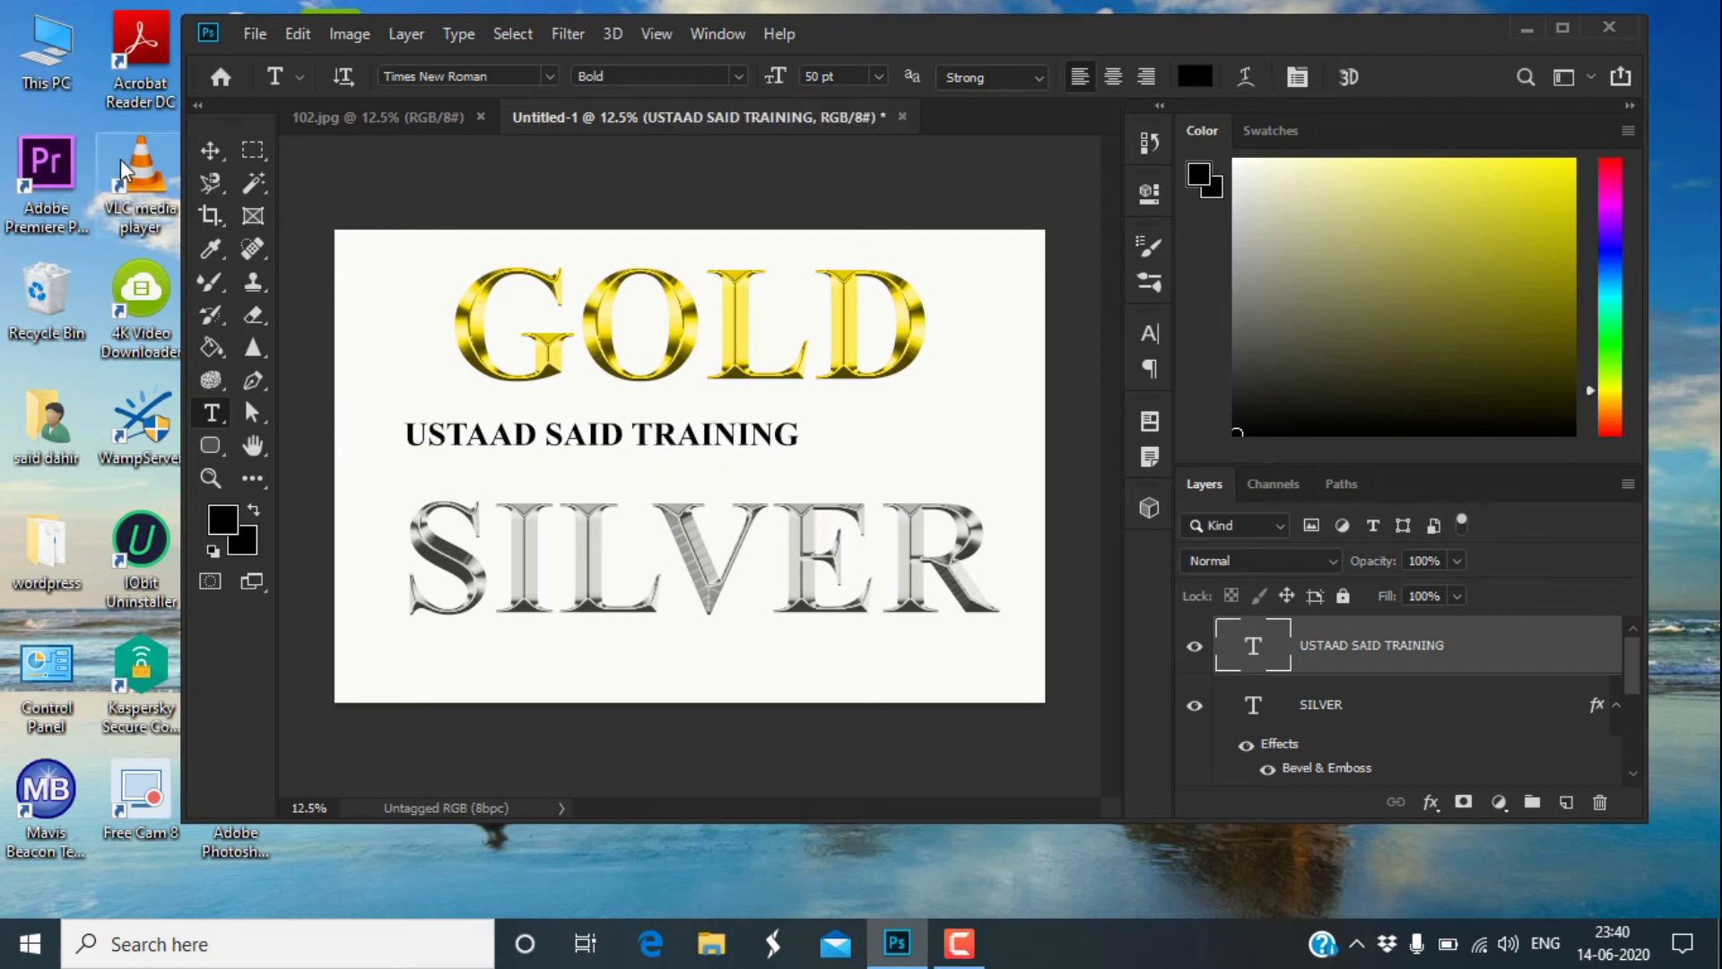
# Shift the brand name line towards the canvas centre and set its font size to 80 pt.
pyautogui.click(209, 153)
pyautogui.moveTo(557, 435); pyautogui.dragTo(640, 446)
pyautogui.doubleClick(638, 446)
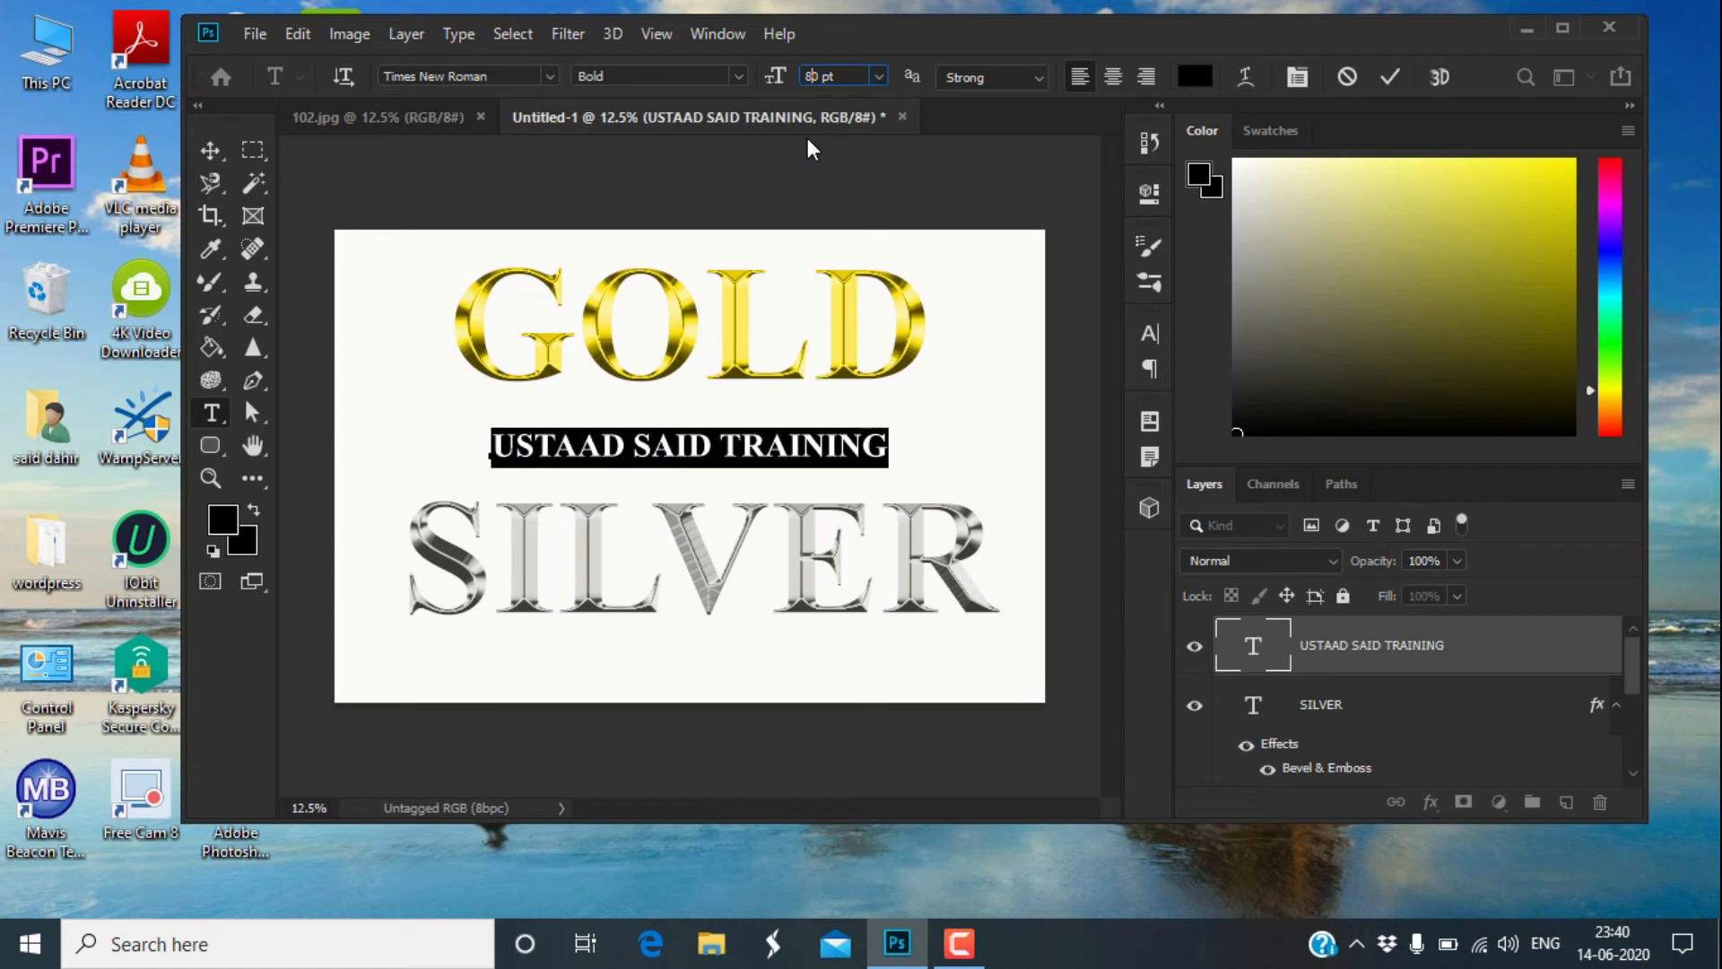
pyautogui.press('Return')
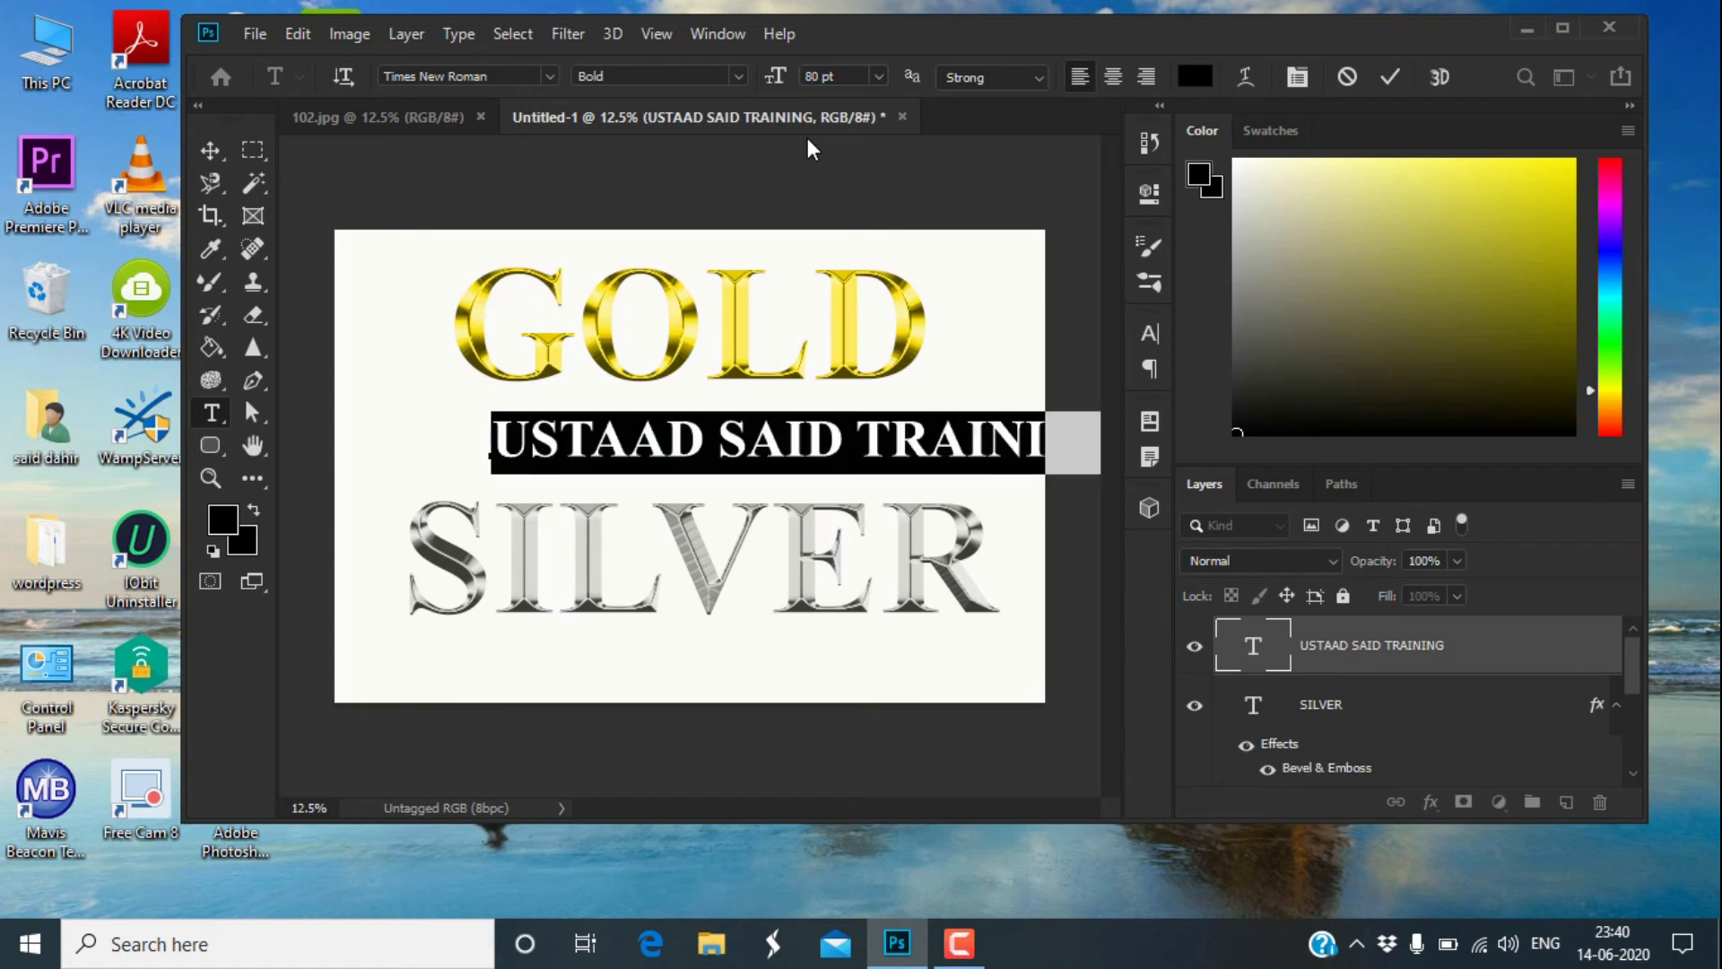
pyautogui.click(1391, 79)
pyautogui.press('v')
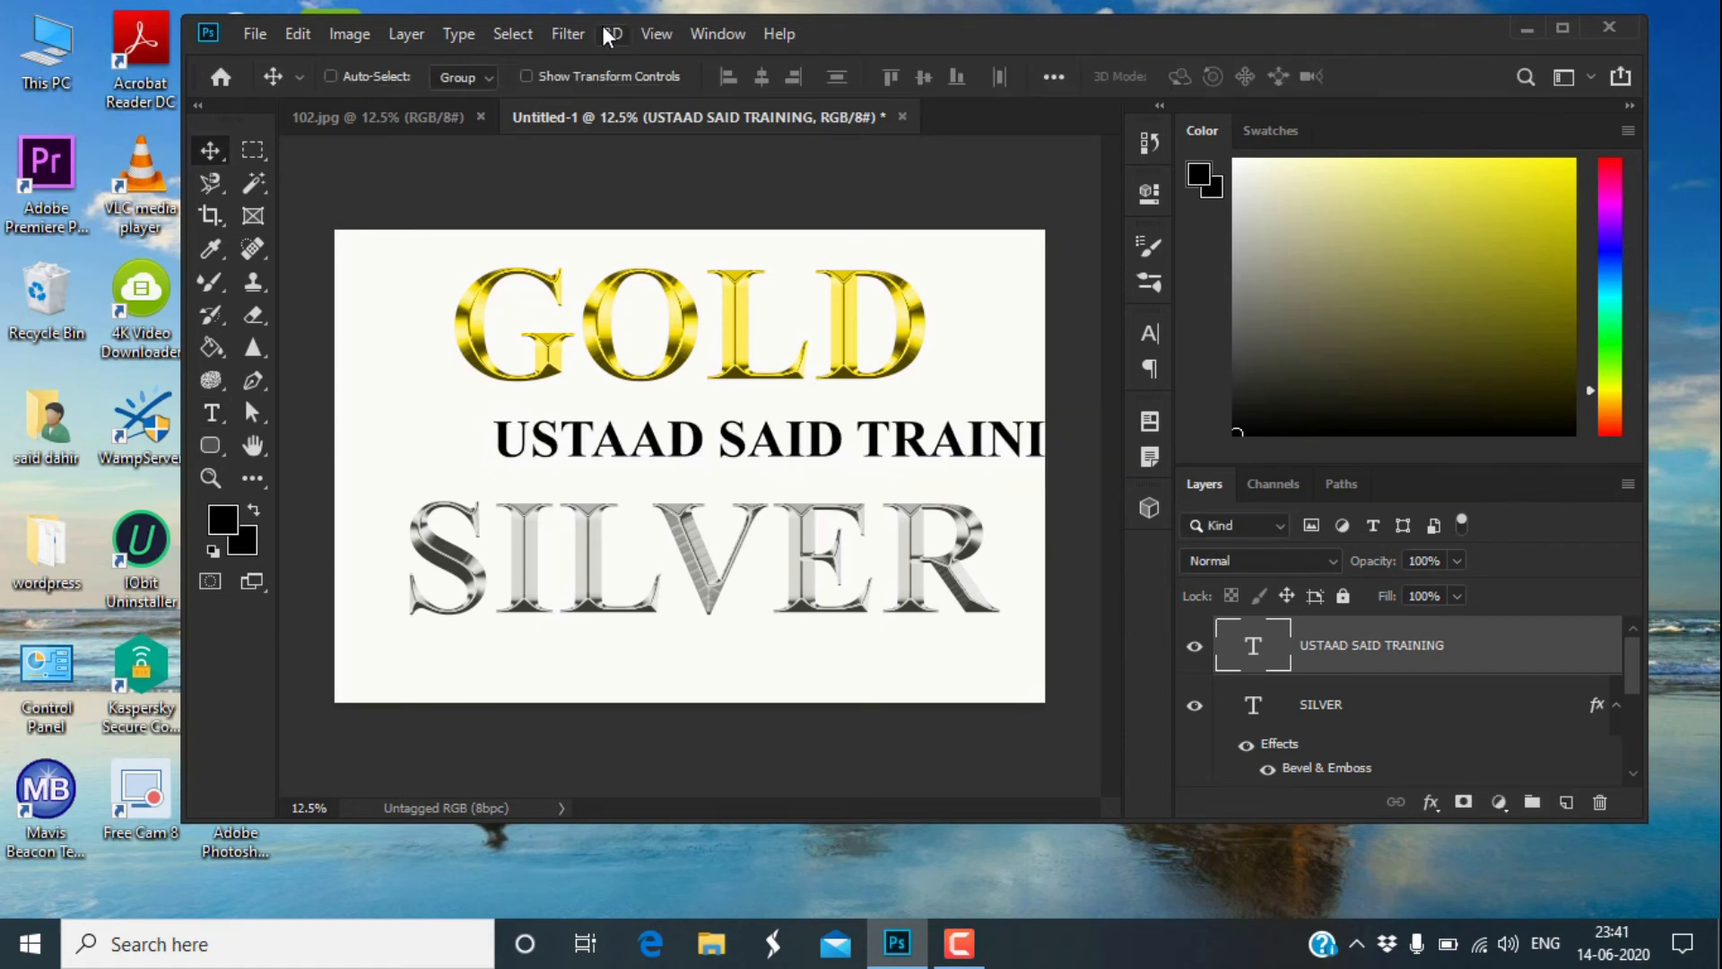
# Centre the brand name line horizontally on the canvas using a full-canvas selection and clear the selection.
pyautogui.click(527, 38)
pyautogui.click(513, 55)
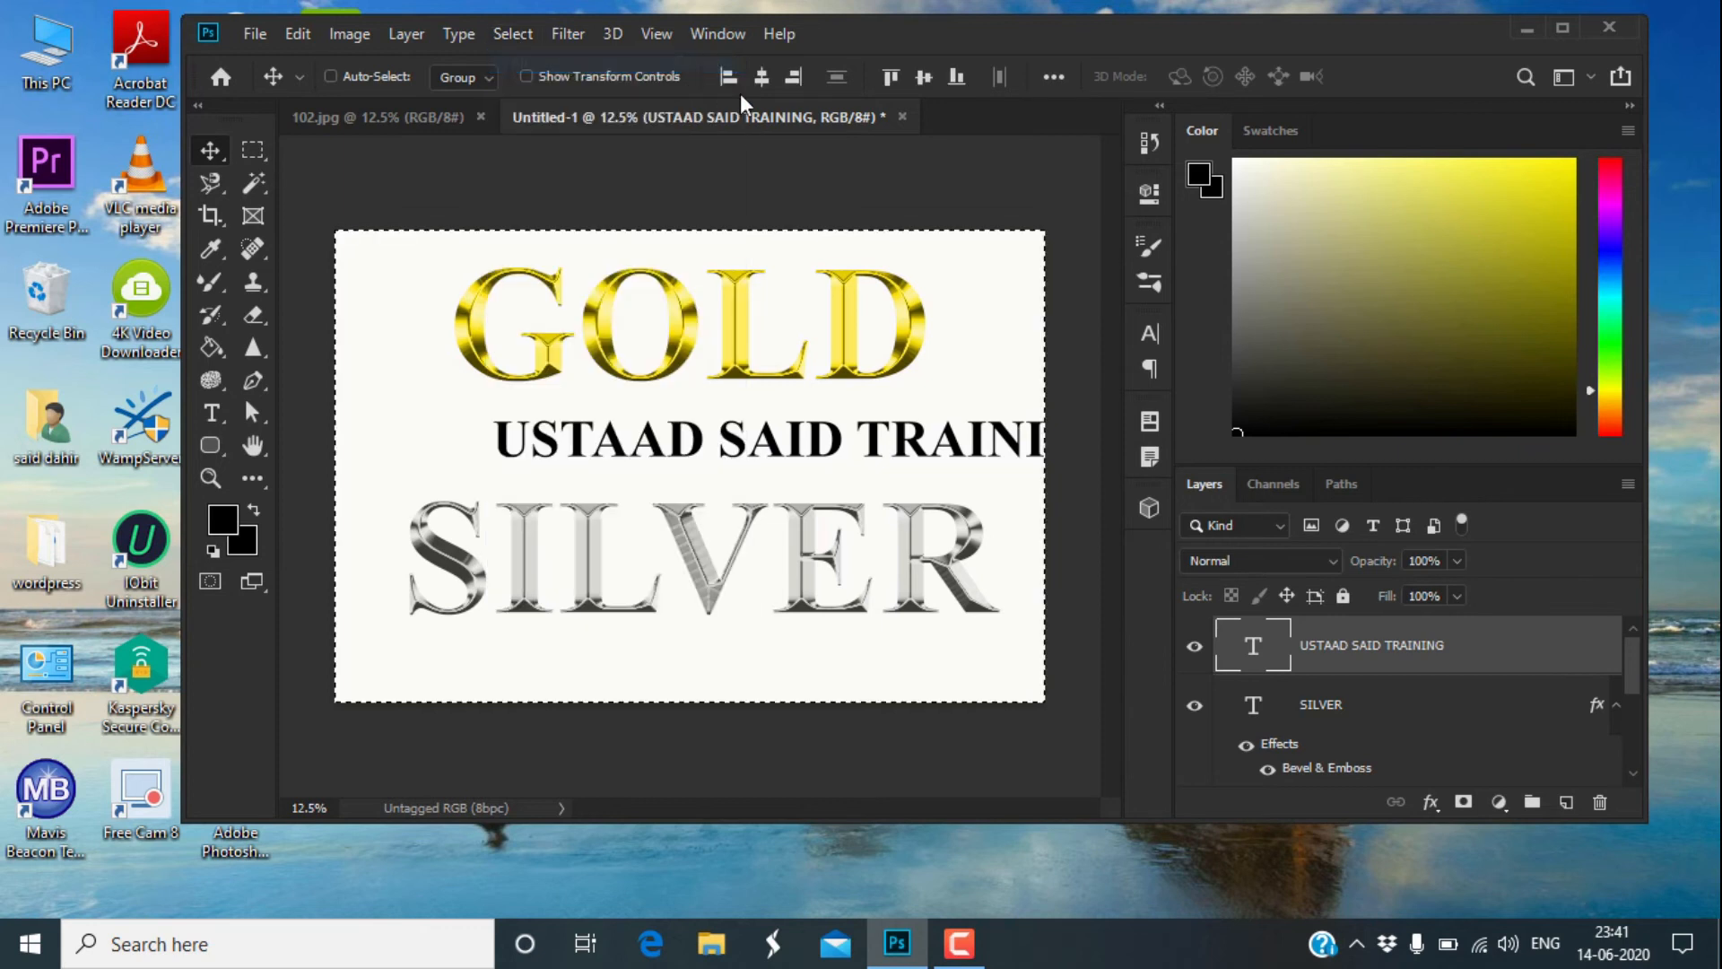
pyautogui.click(763, 78)
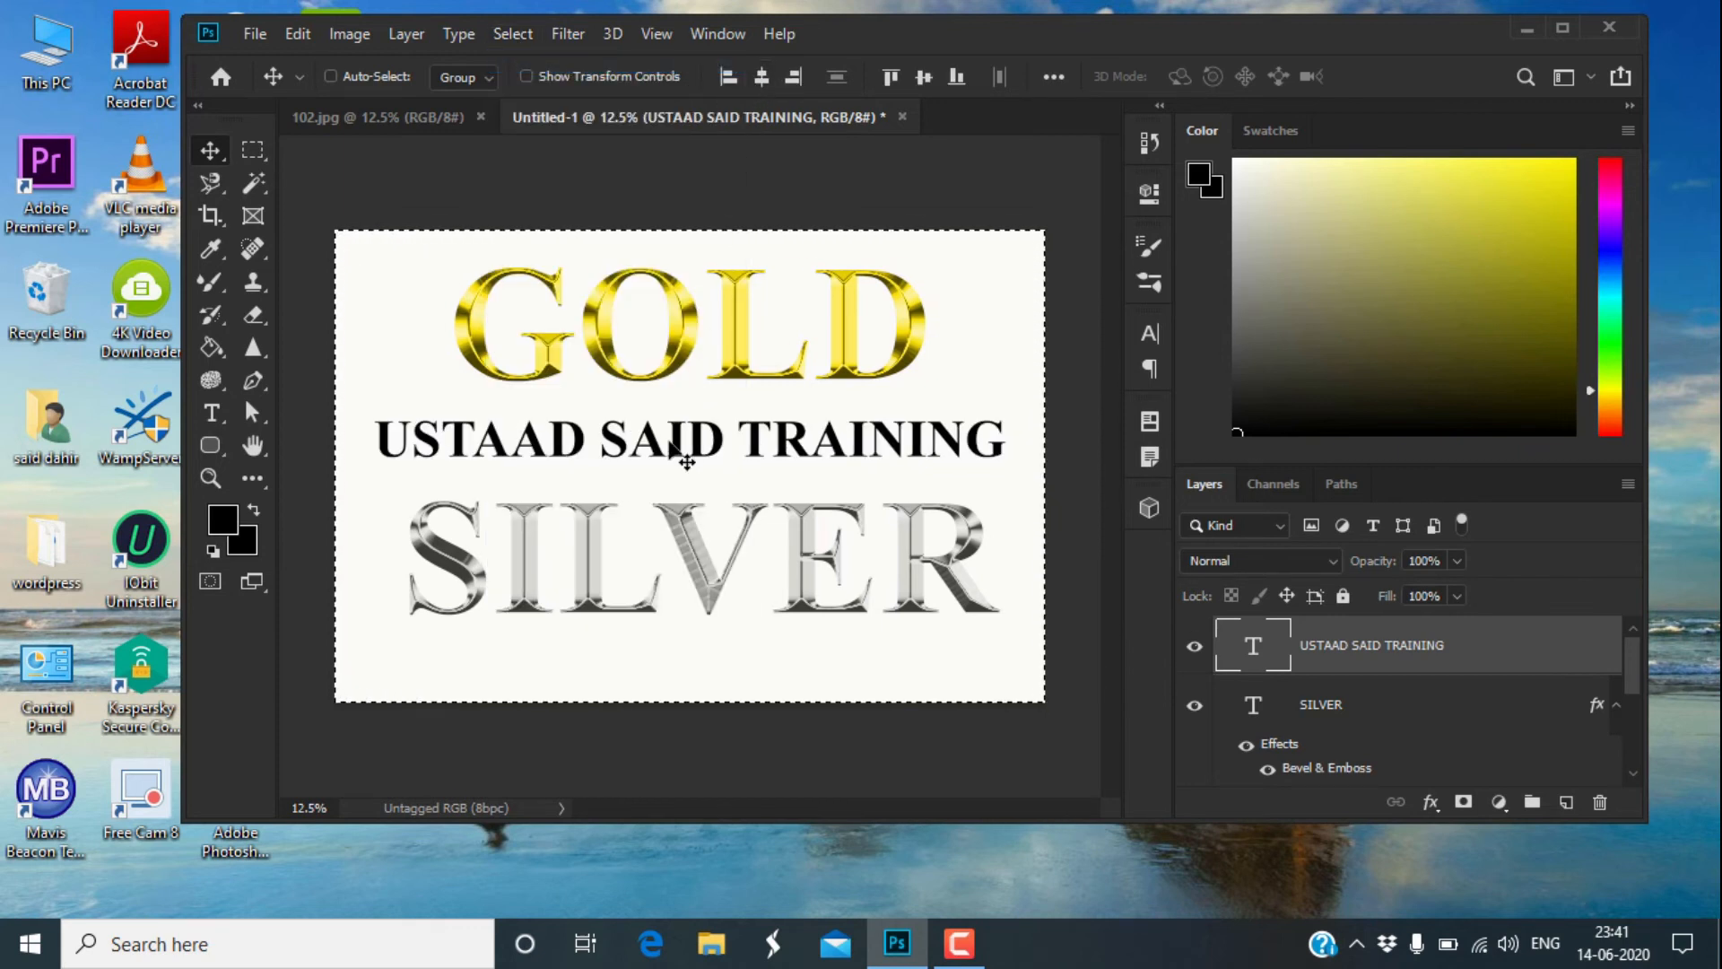
pyautogui.hotkey('ctrl', 'd')
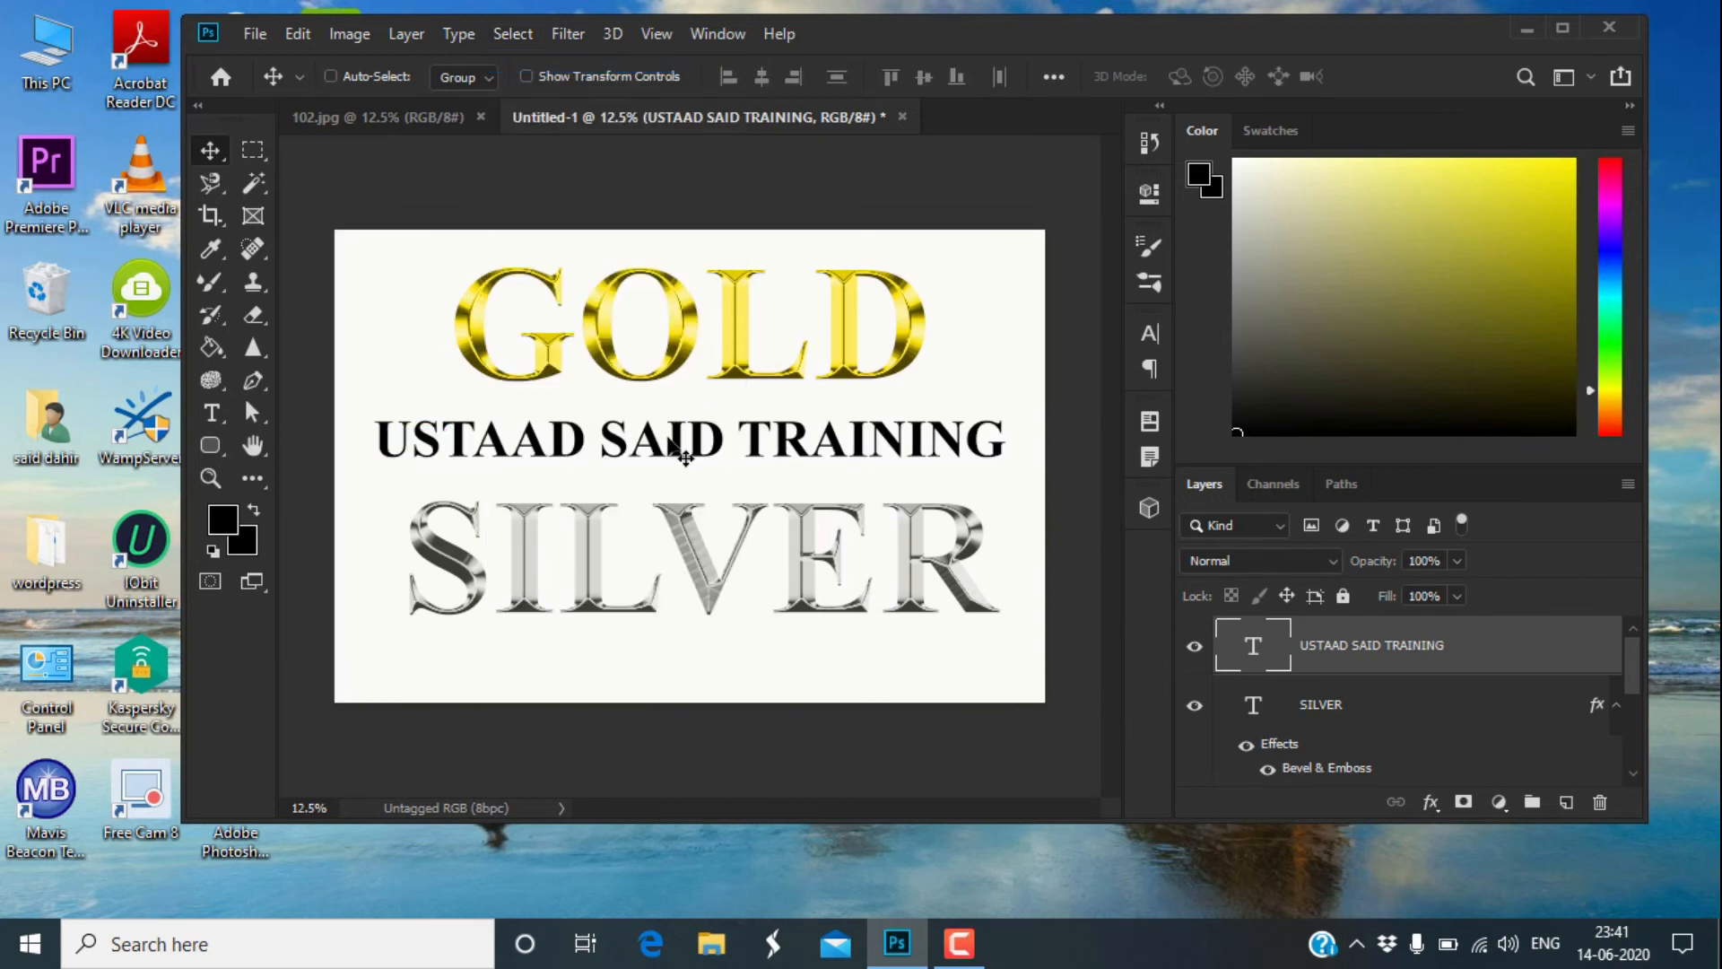
# Apply a vivid yellow Color Overlay and Bevel & Emboss to the brand name line, and accept the layer style.
pyautogui.doubleClick(679, 448)
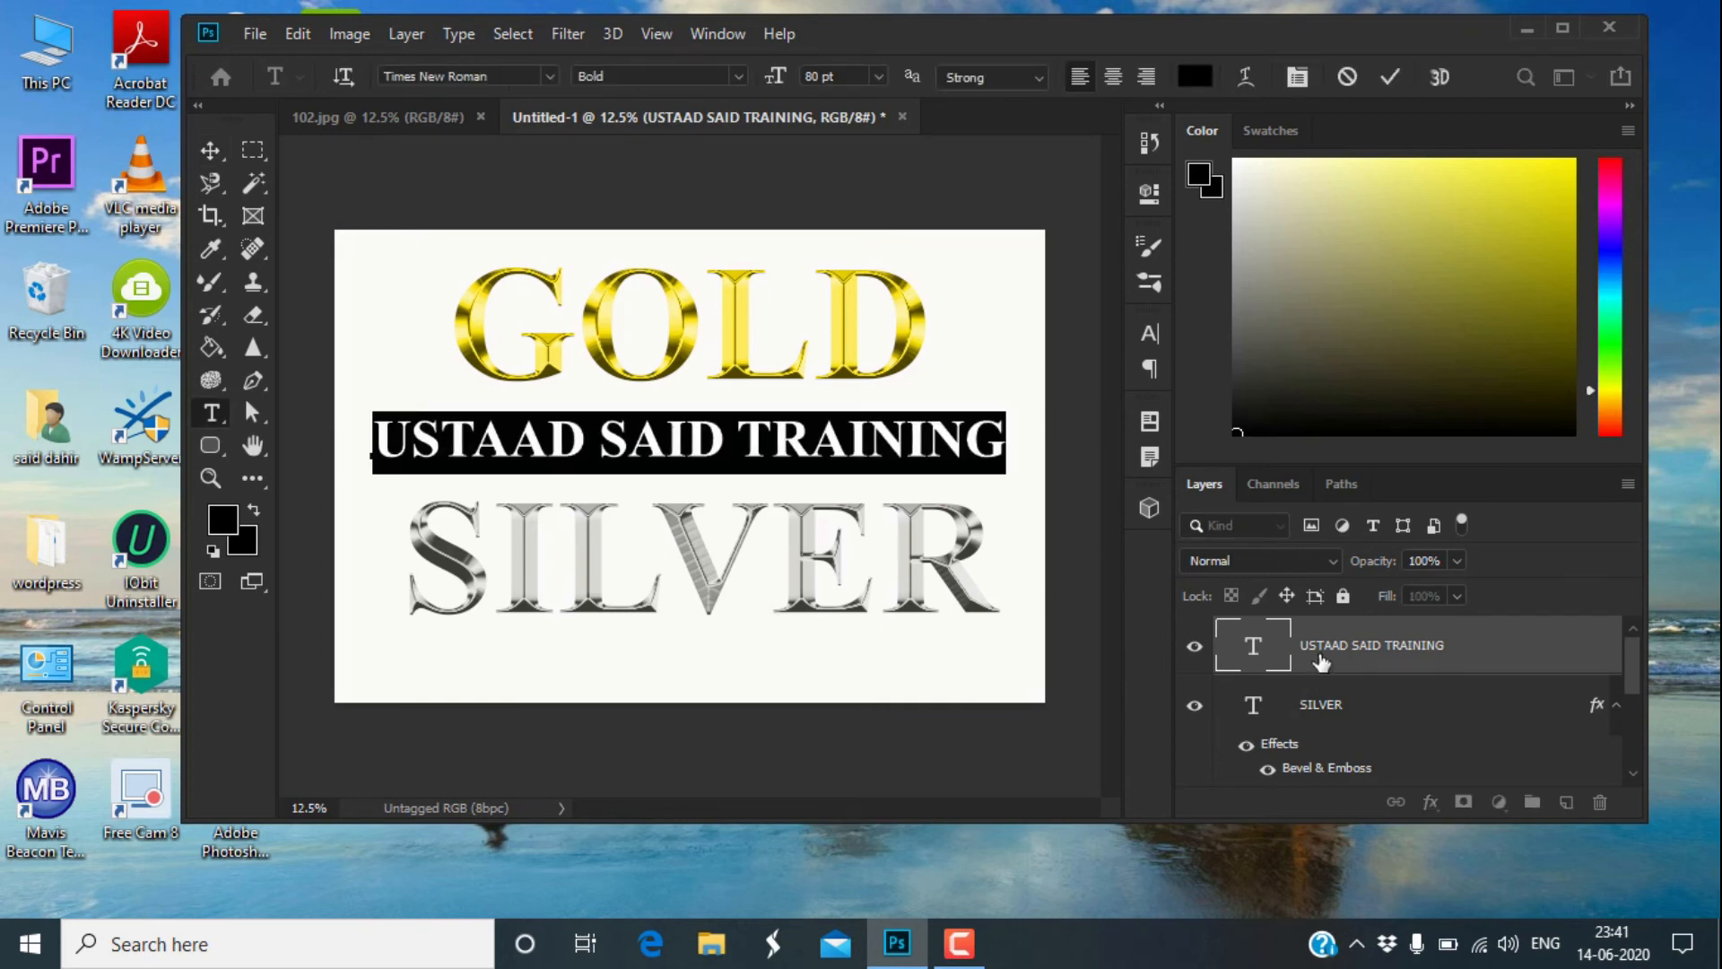
pyautogui.click(1334, 652)
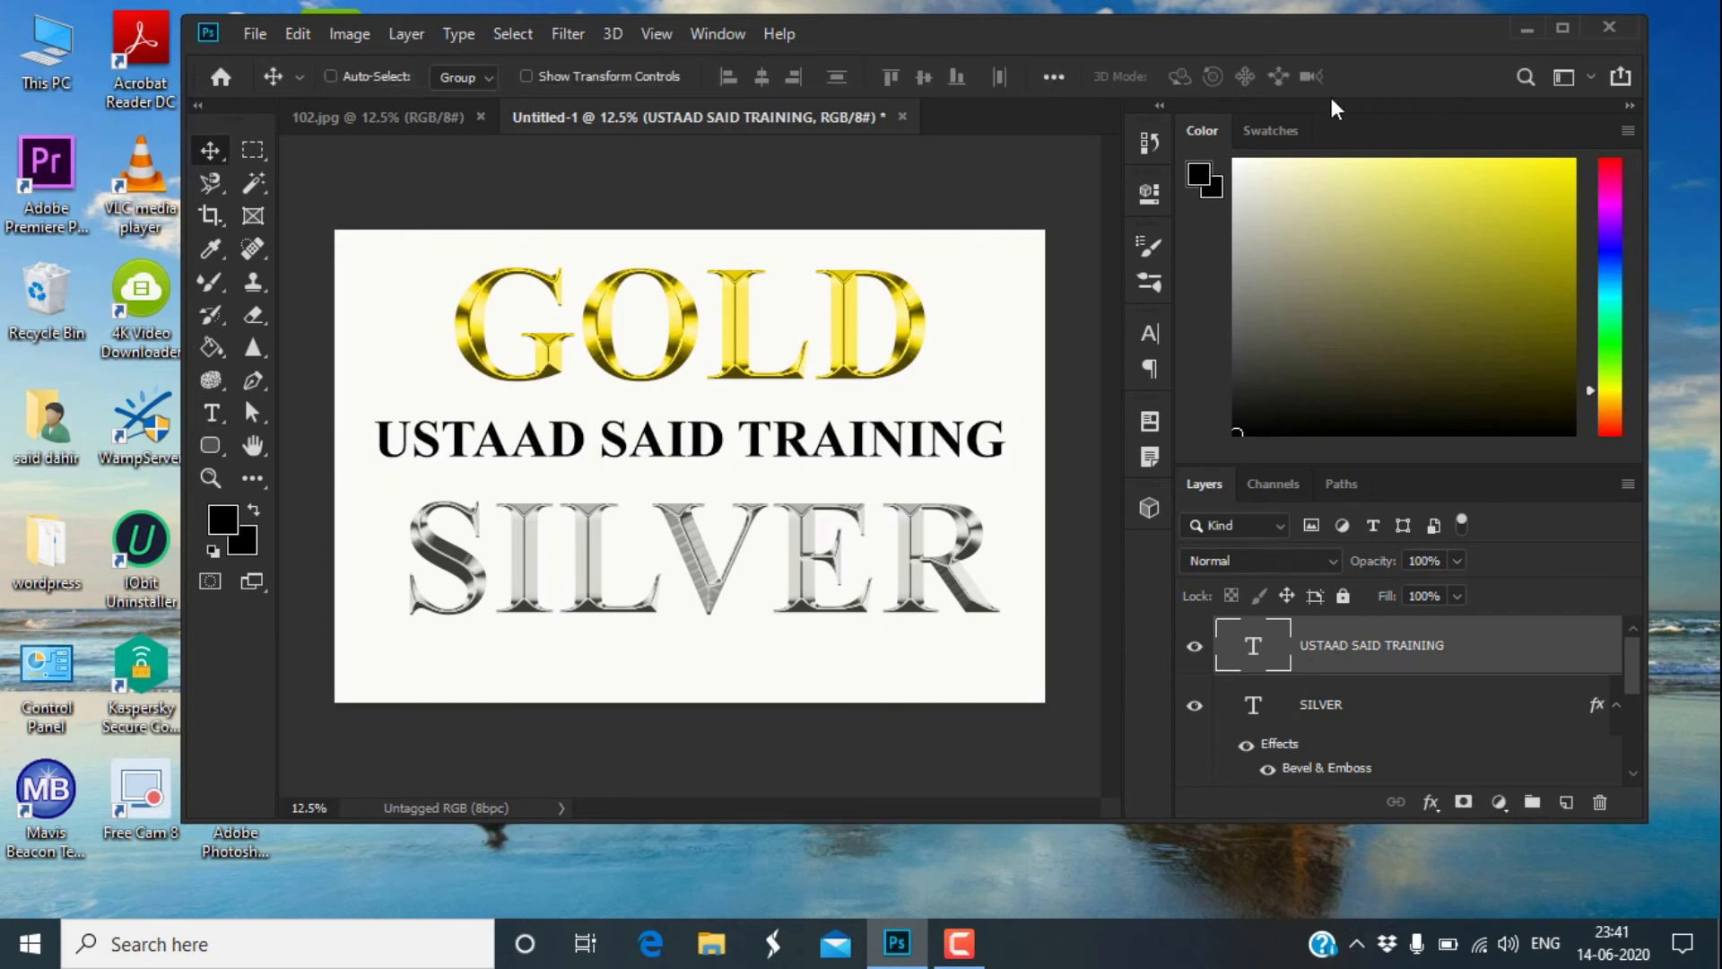
pyautogui.rightClick(1356, 657)
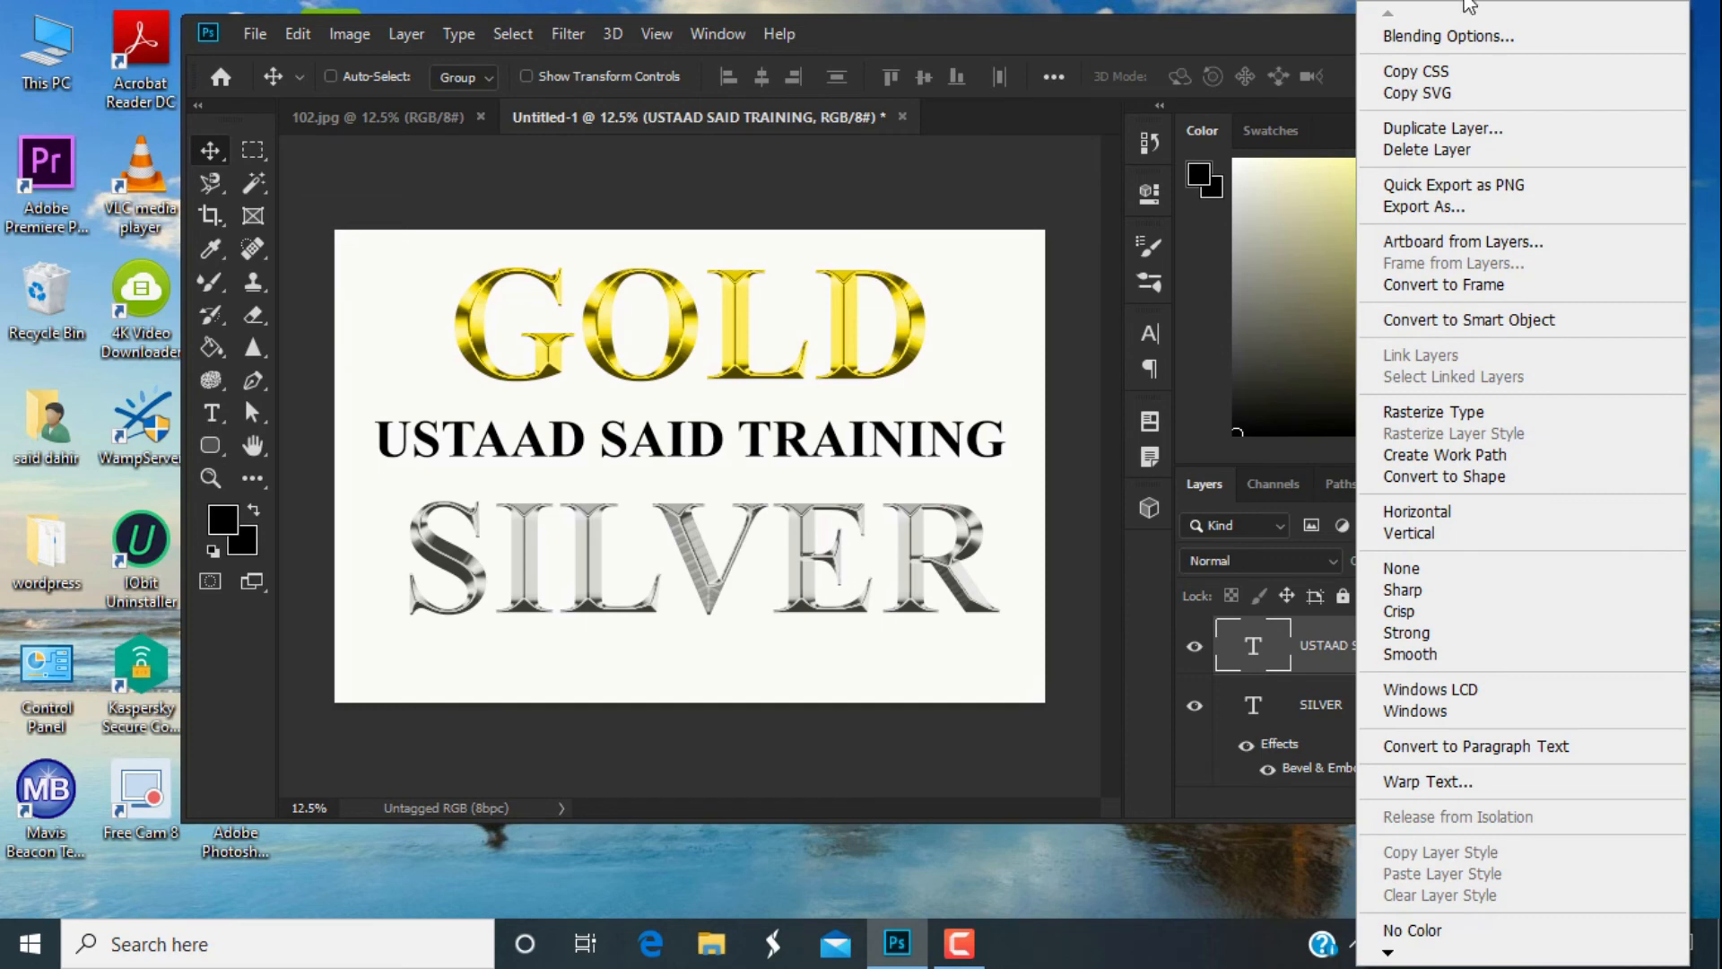
pyautogui.click(1449, 43)
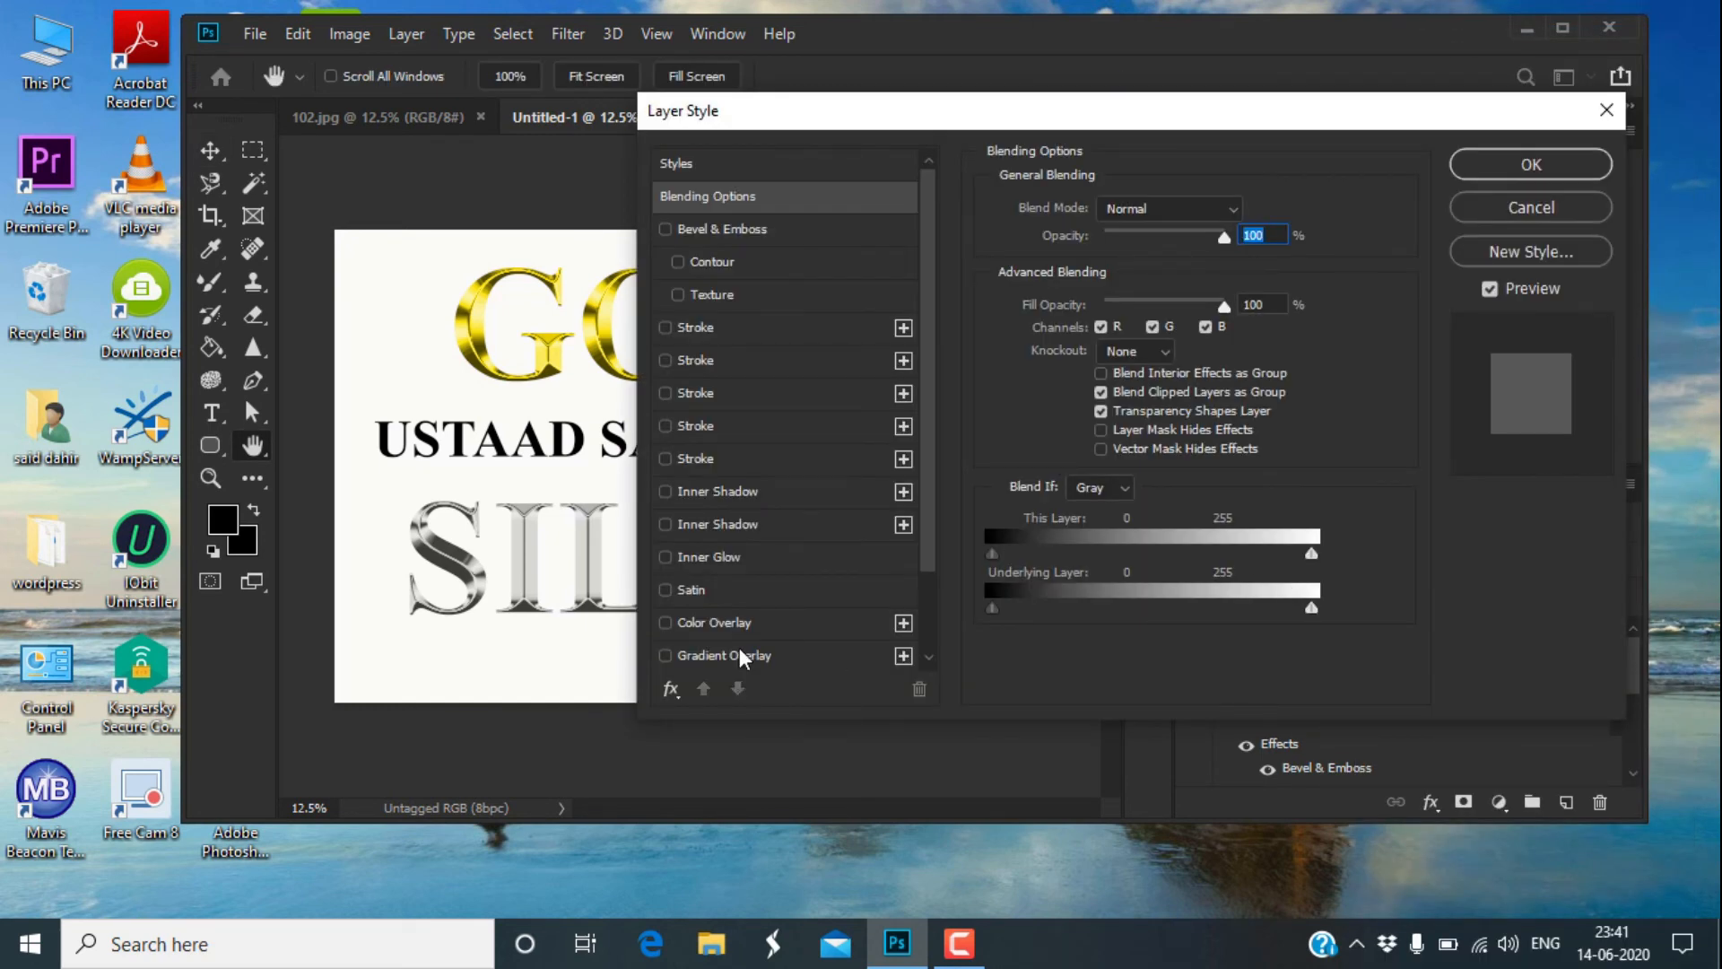
pyautogui.click(739, 629)
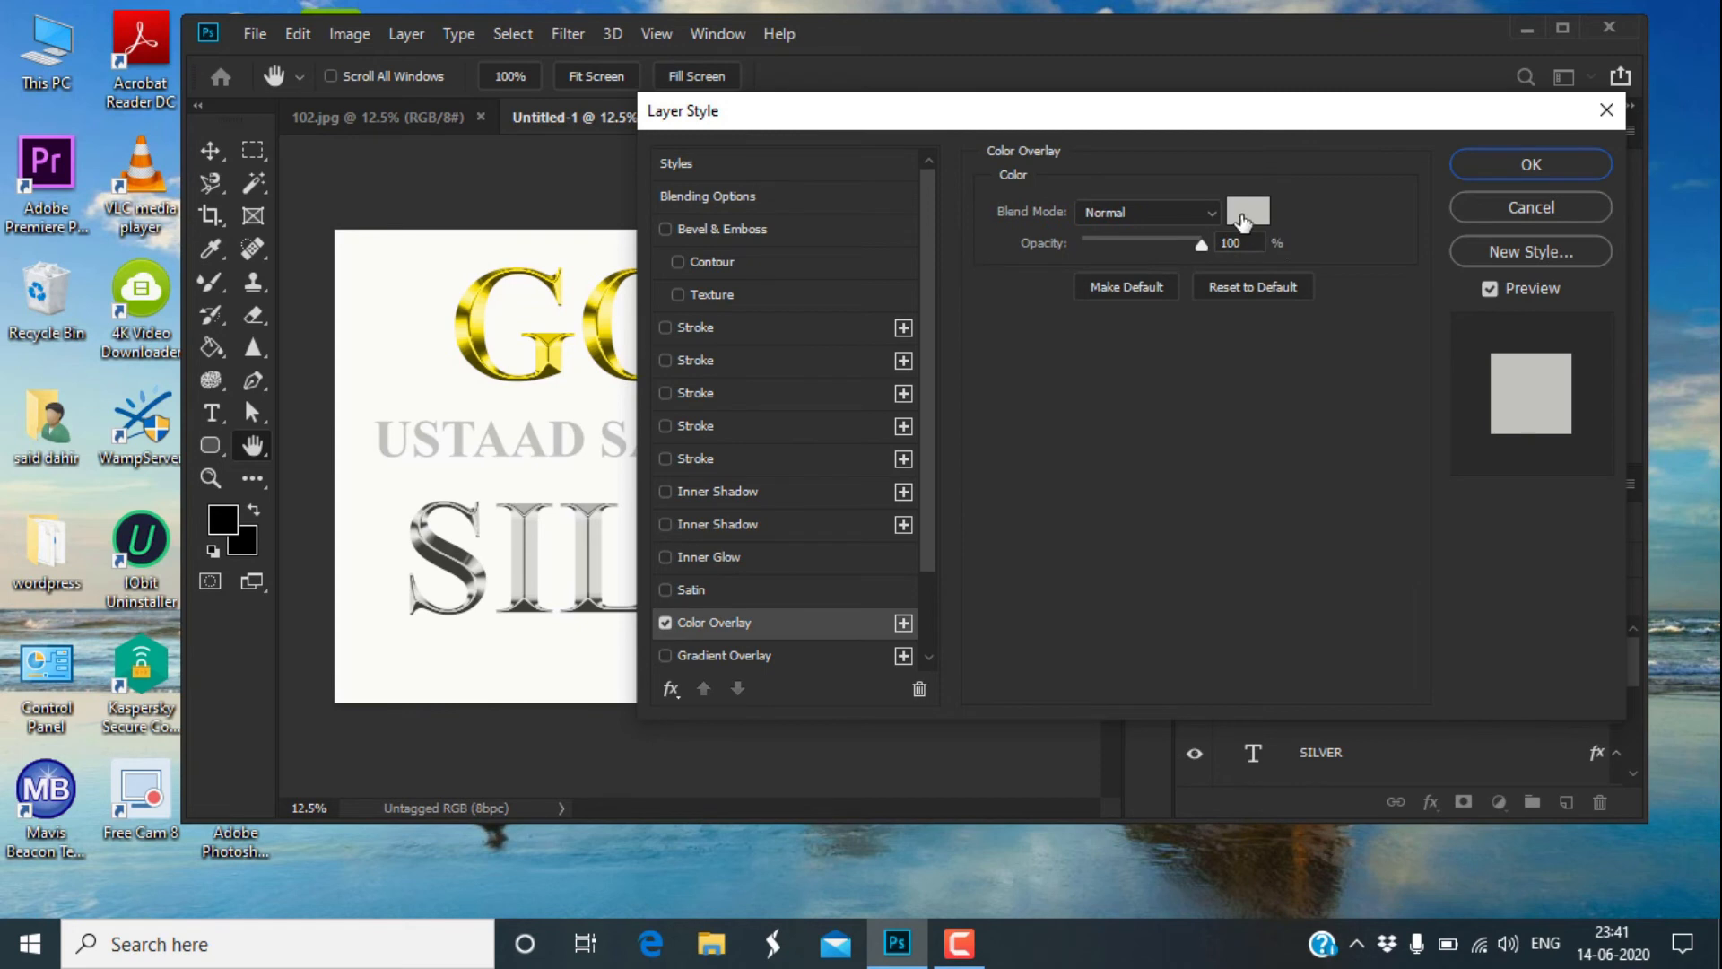
pyautogui.click(1245, 214)
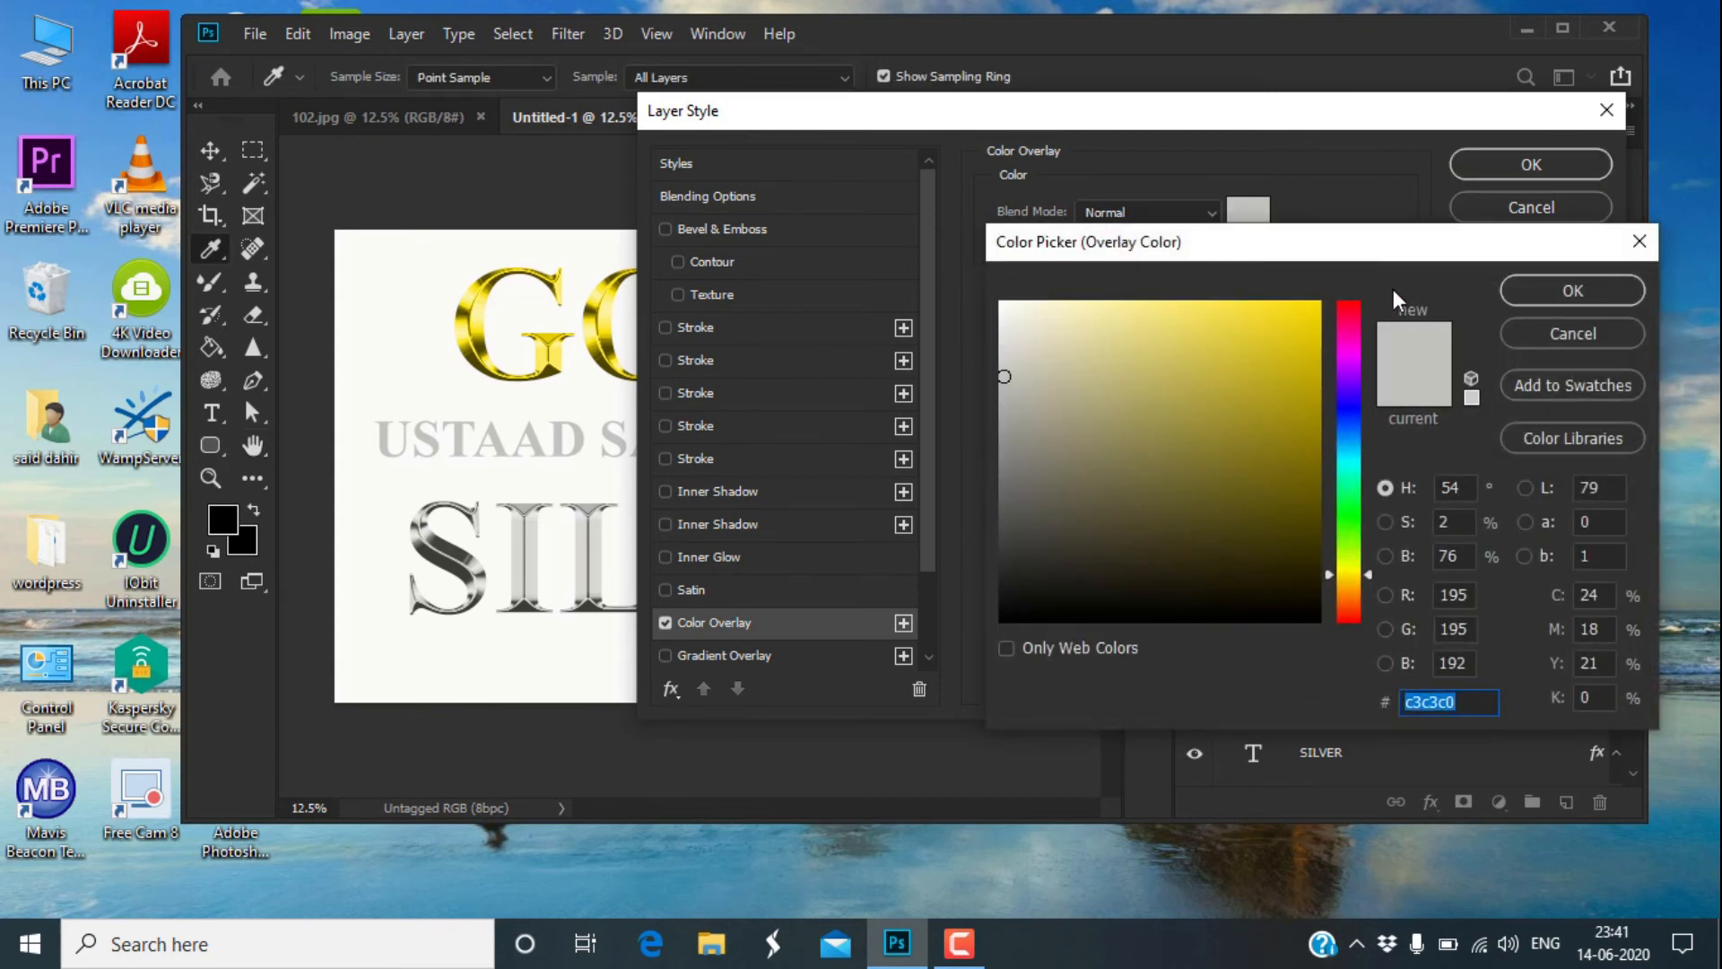
pyautogui.click(1317, 305)
pyautogui.click(1574, 290)
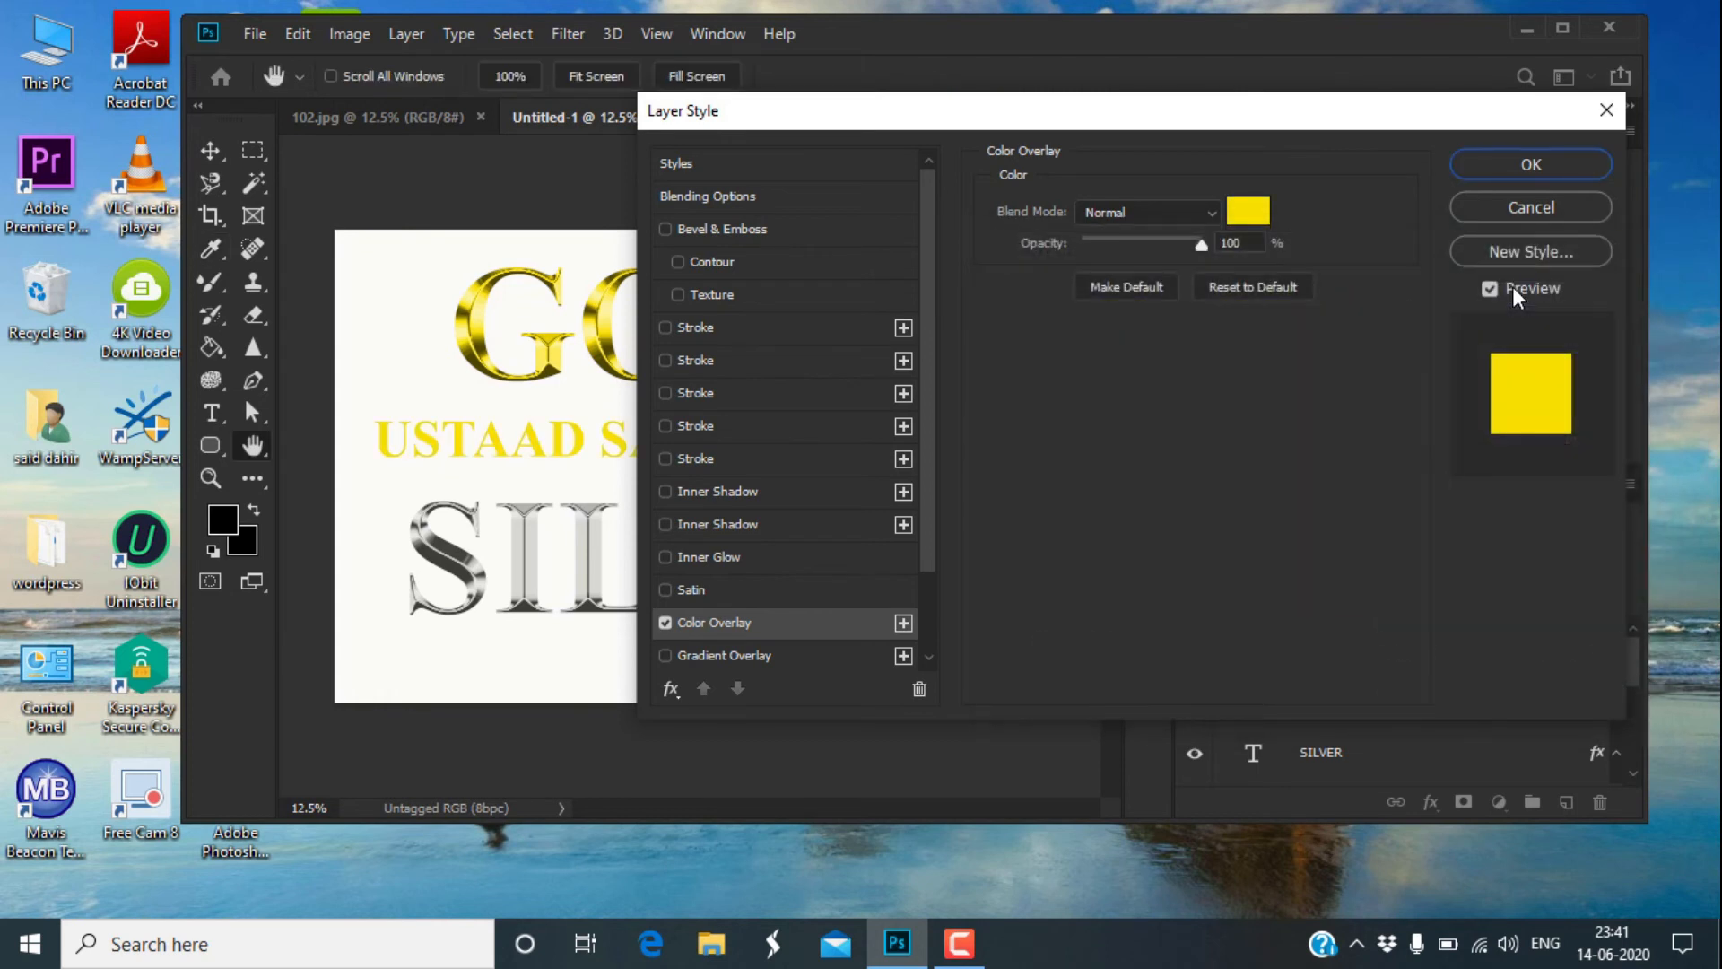
pyautogui.click(711, 232)
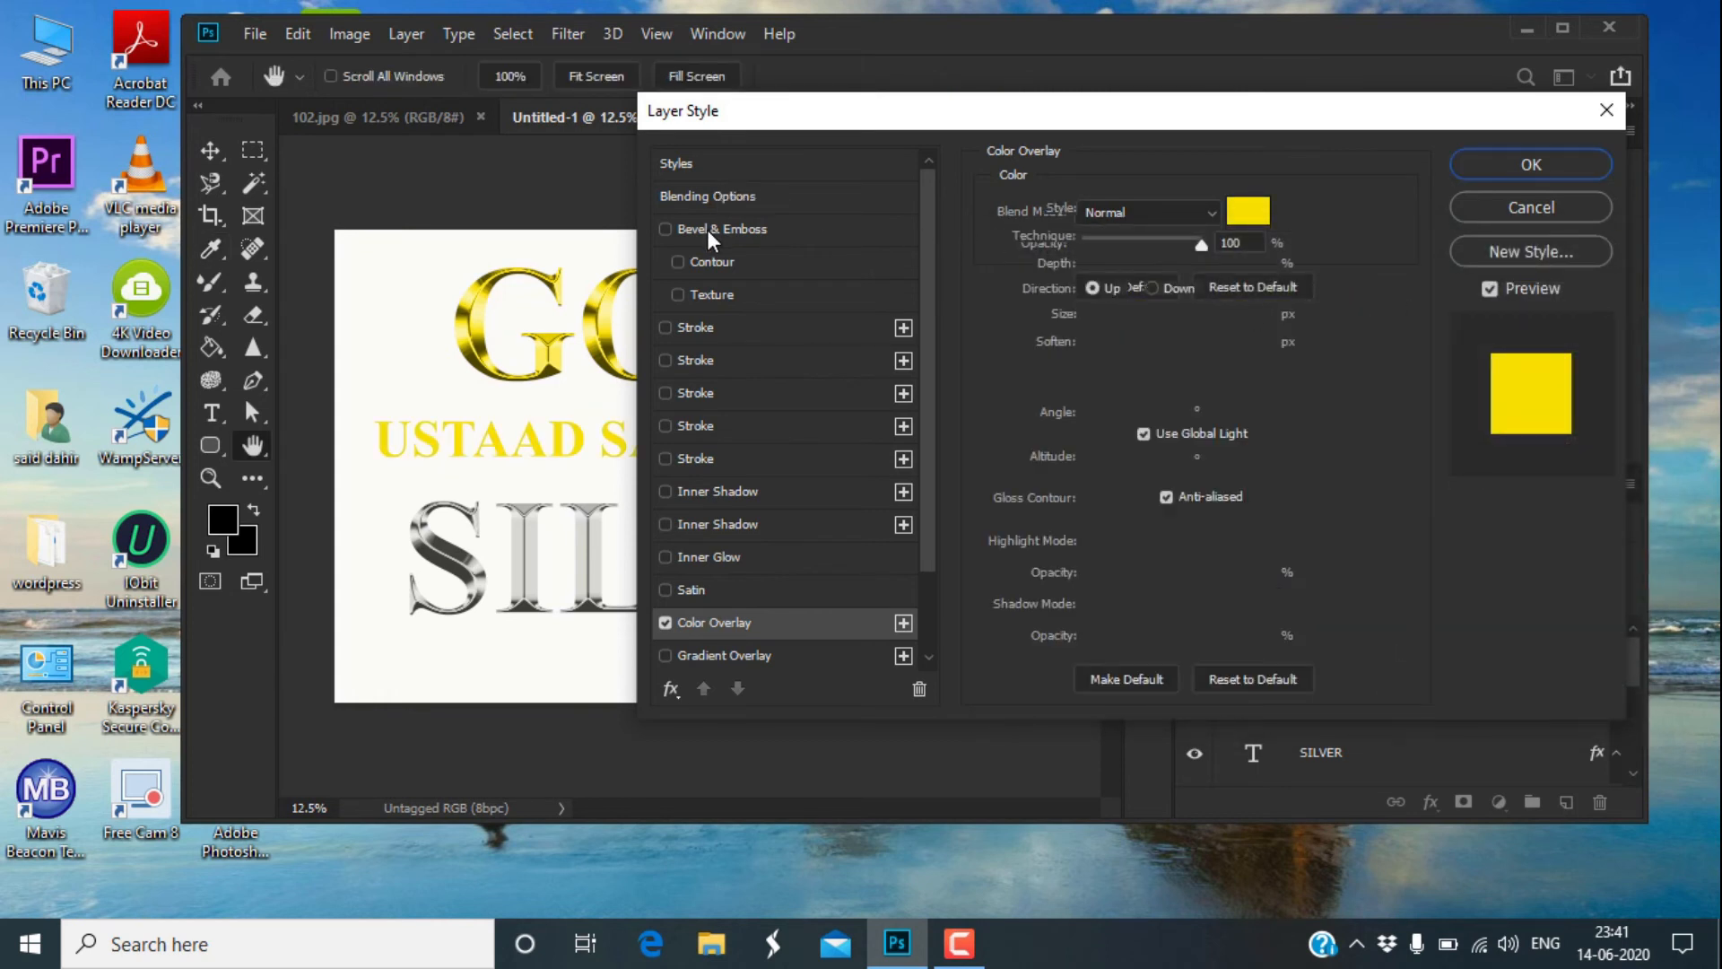
pyautogui.click(1507, 165)
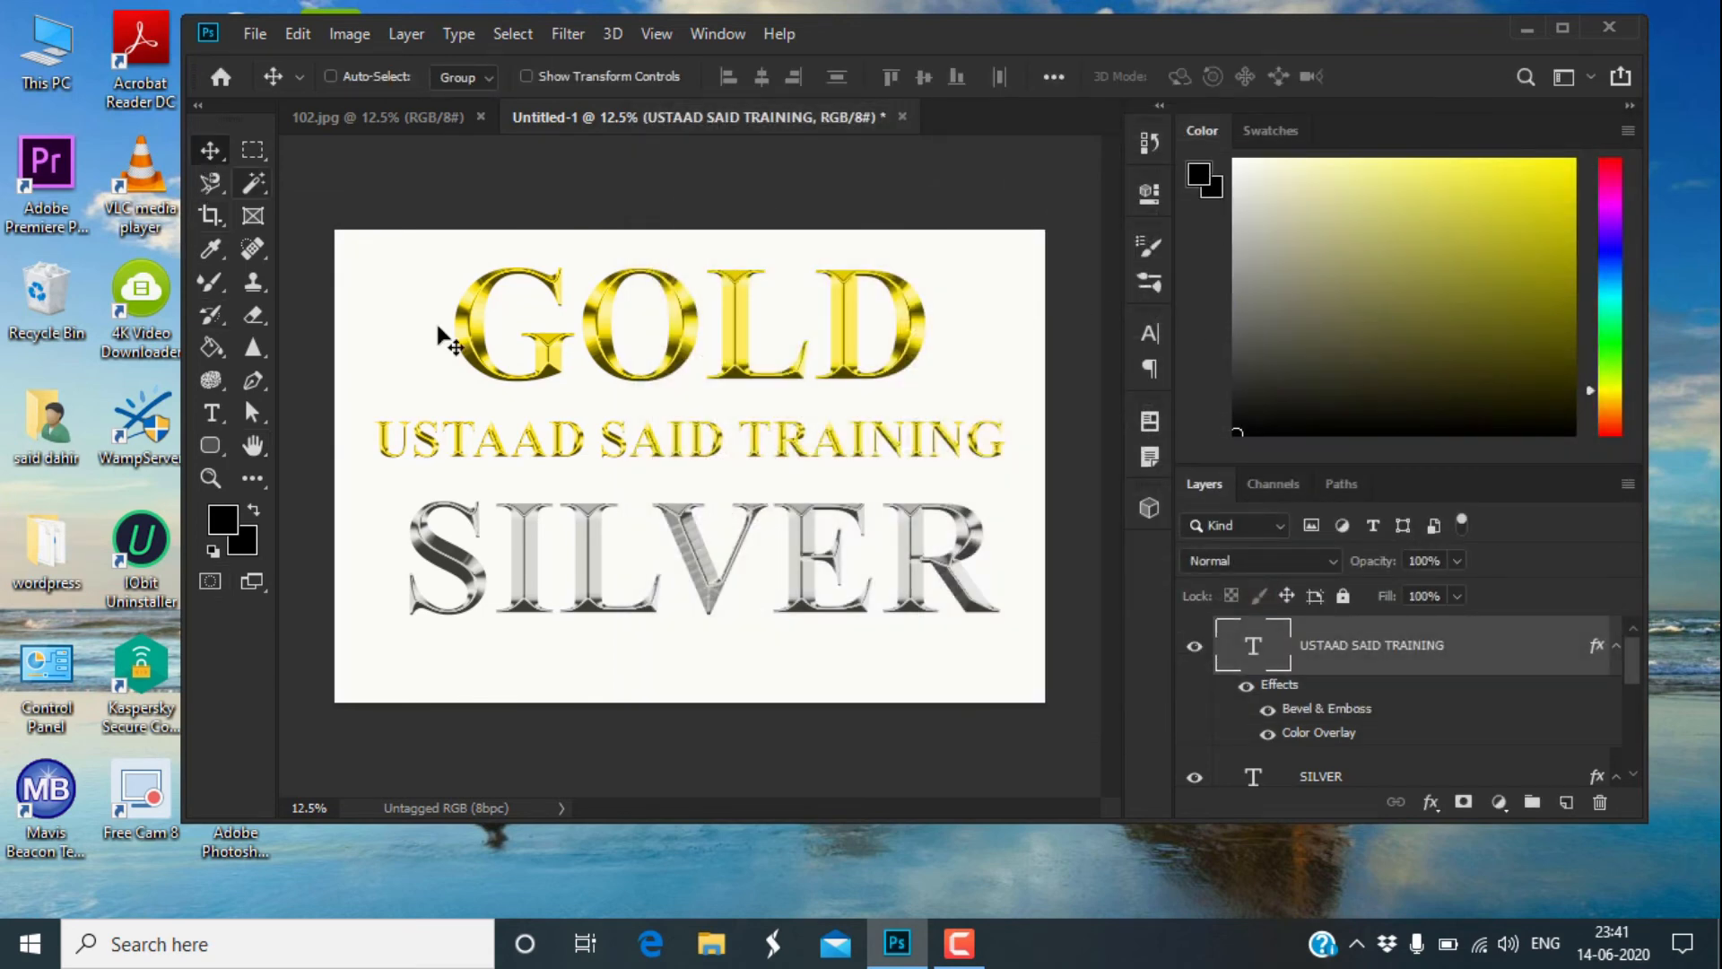
# Nudge the brand name line slightly downward, centre it horizontally against a full-canvas selection, and clear the selection.
pyautogui.moveTo(613, 428); pyautogui.dragTo(626, 436)
pyautogui.click(516, 37)
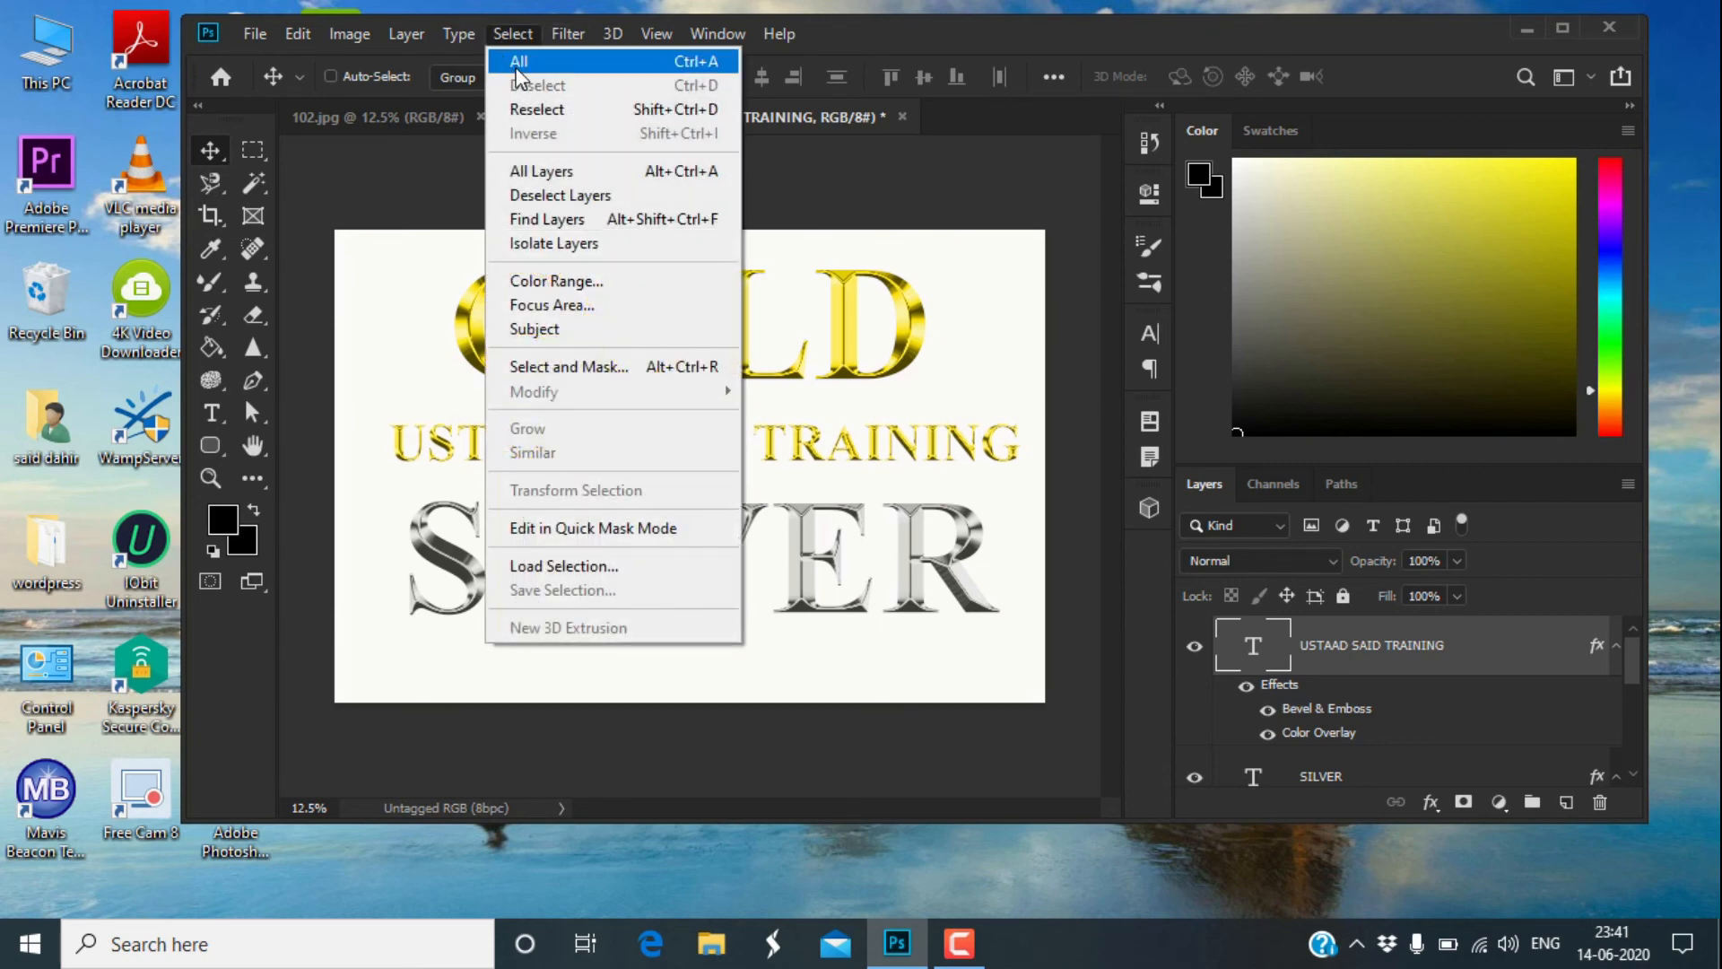
pyautogui.click(518, 65)
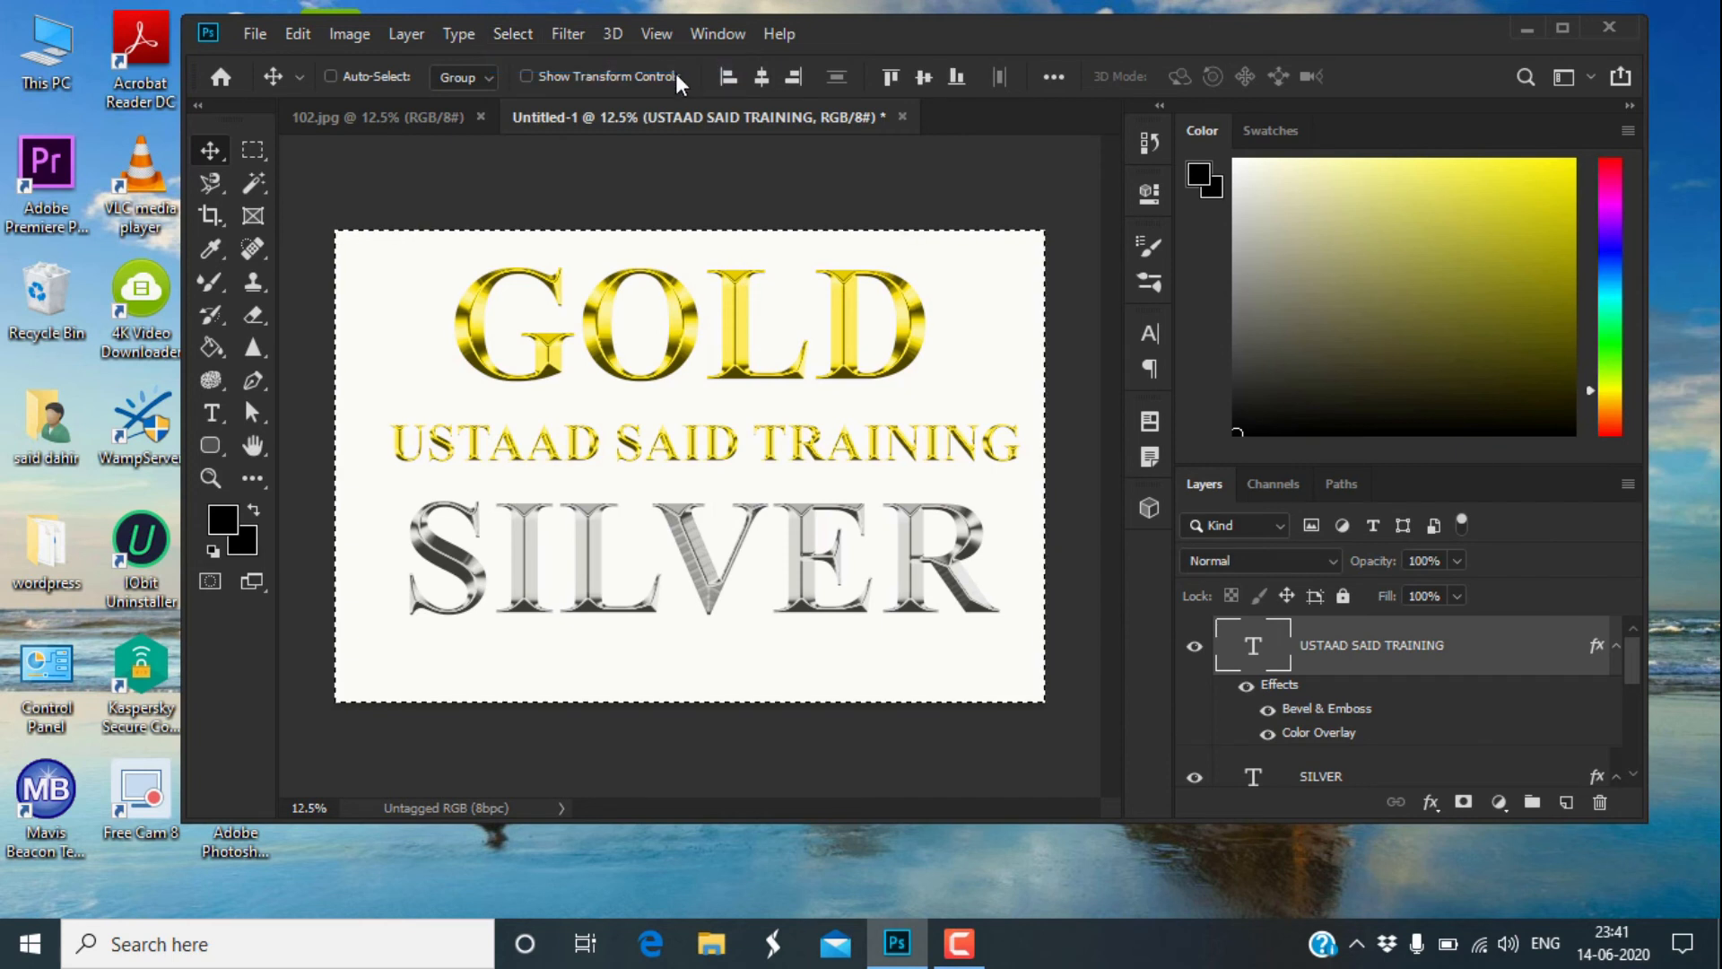
pyautogui.click(763, 79)
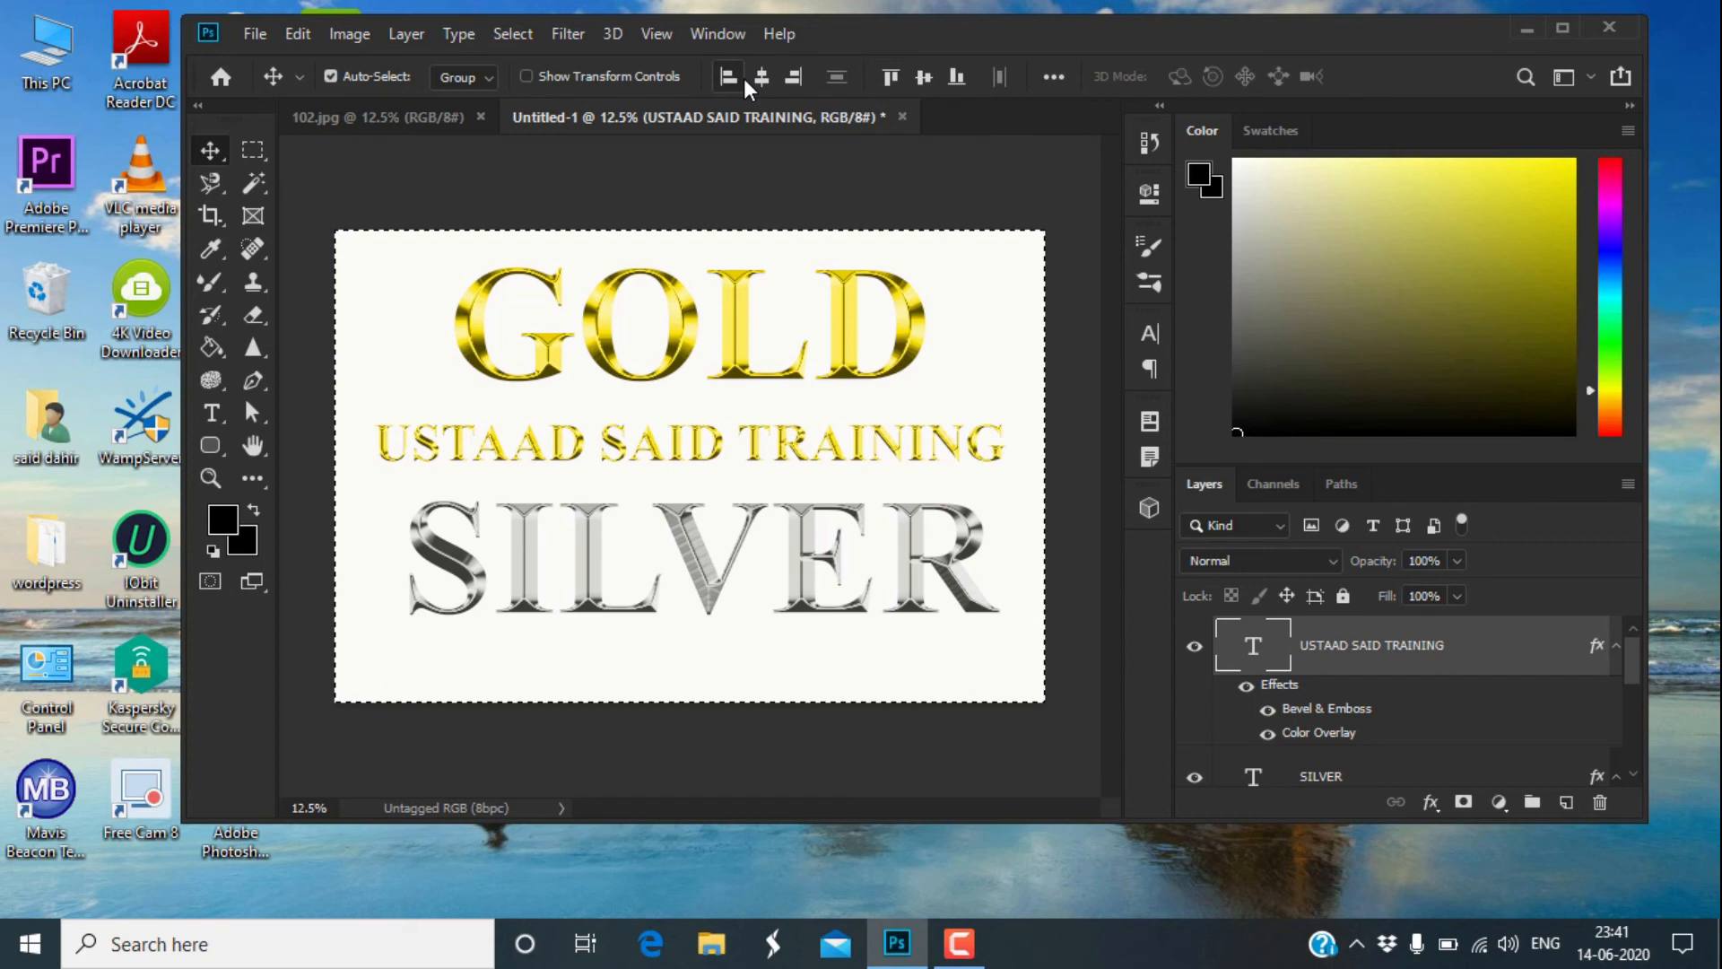
pyautogui.hotkey('ctrl', 'd')
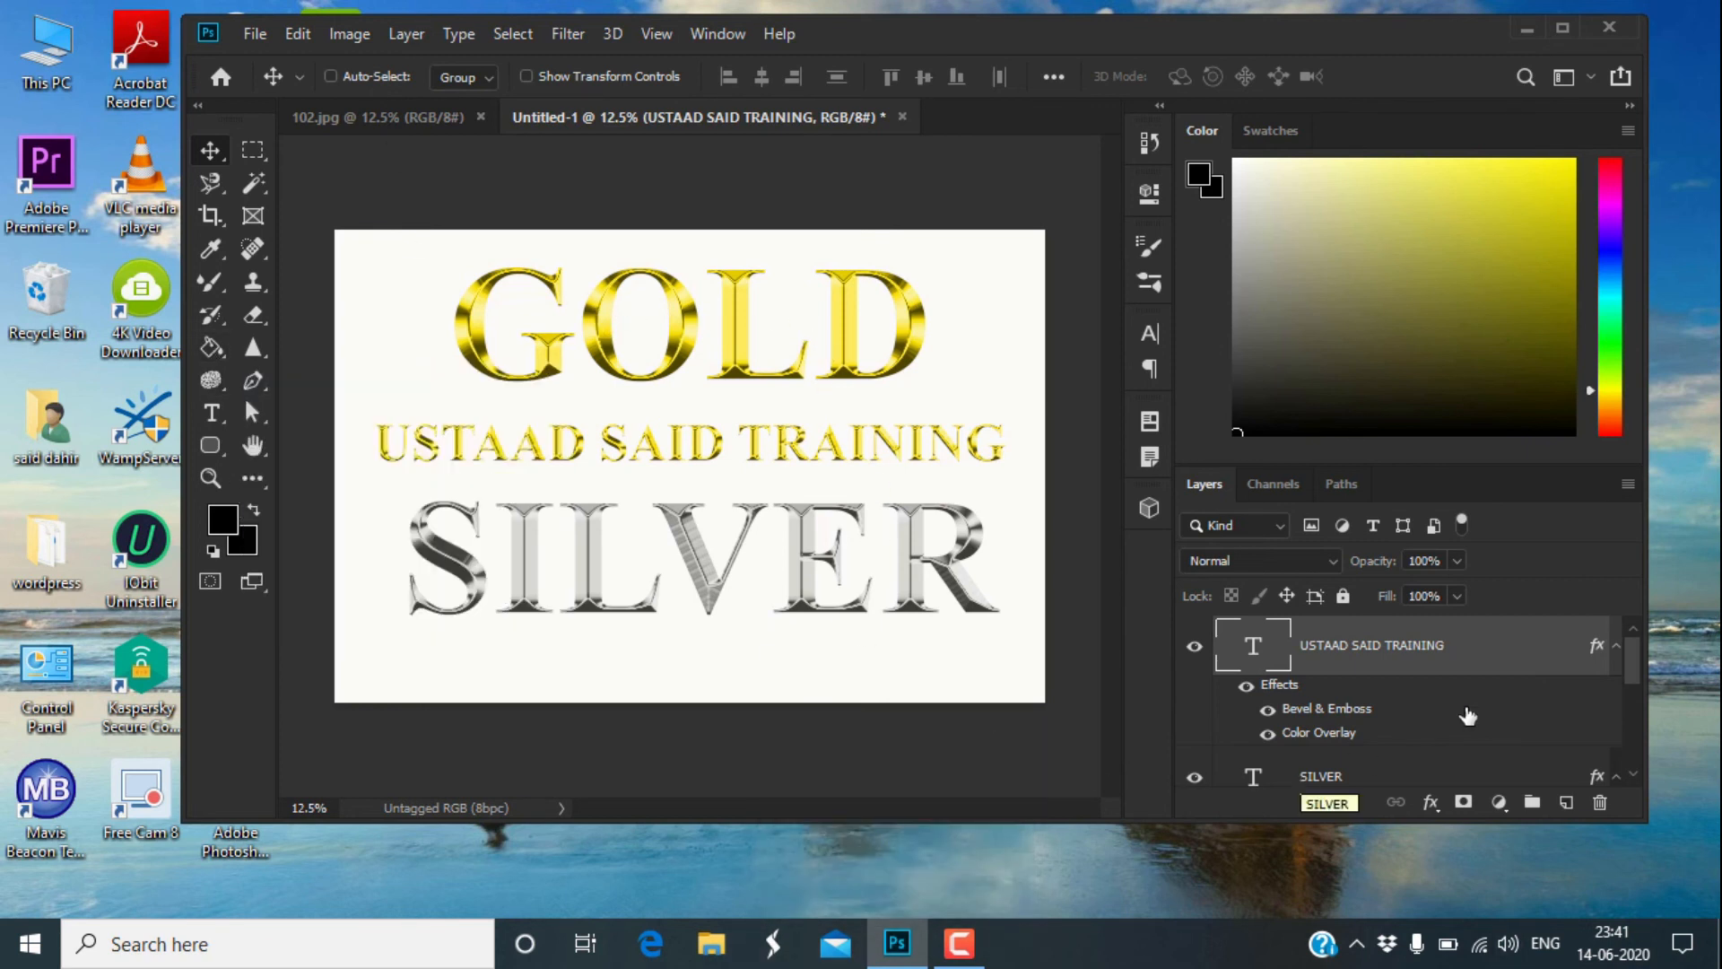
# Fill the Background layer with the black foreground colour using the Paint Bucket, and return to the Move tool.
pyautogui.moveTo(1638, 655); pyautogui.dragTo(1641, 741)
pyautogui.click(1443, 775)
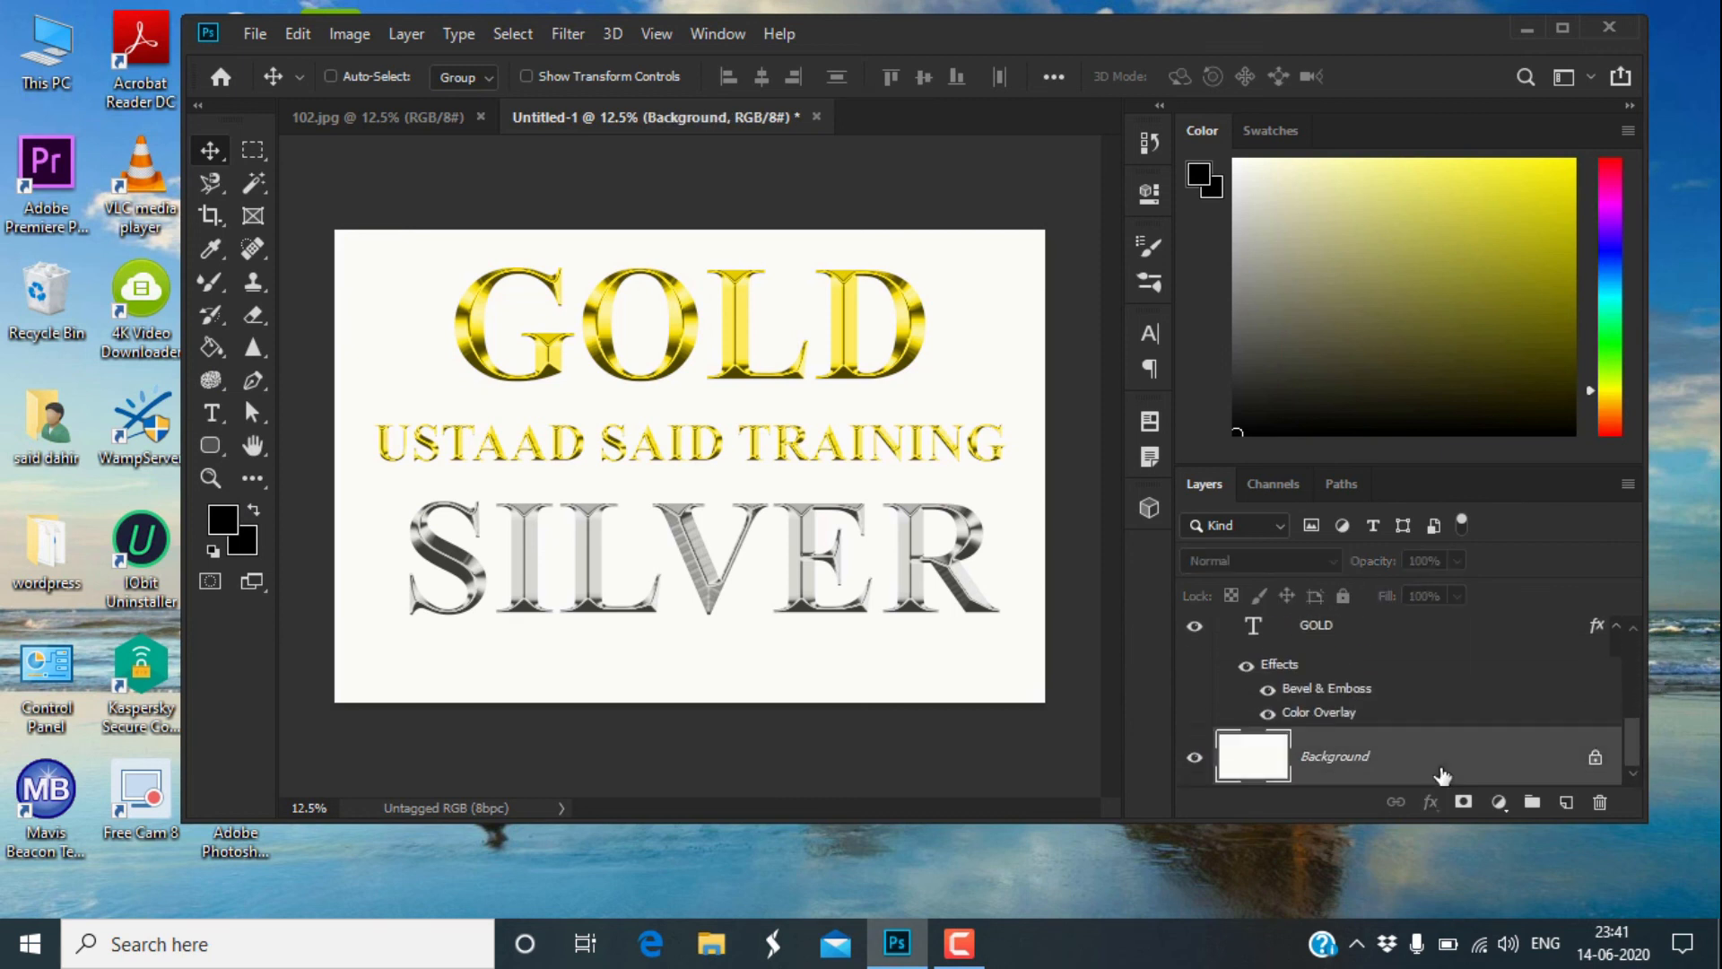
pyautogui.click(213, 352)
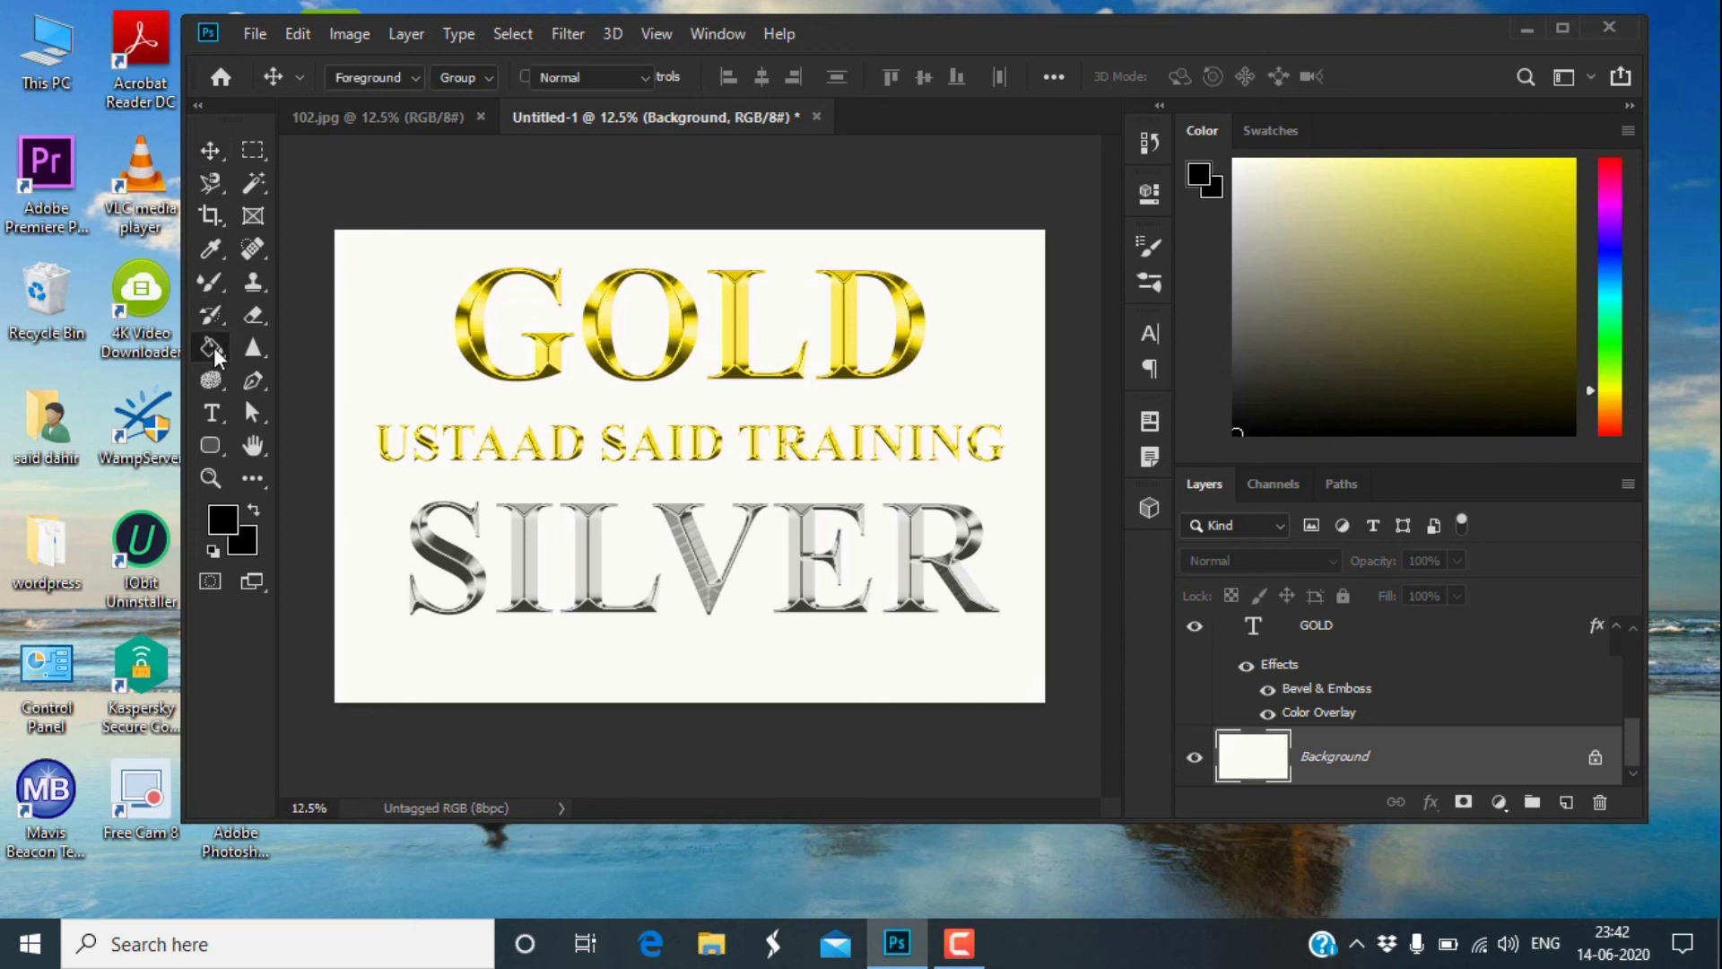
pyautogui.click(375, 278)
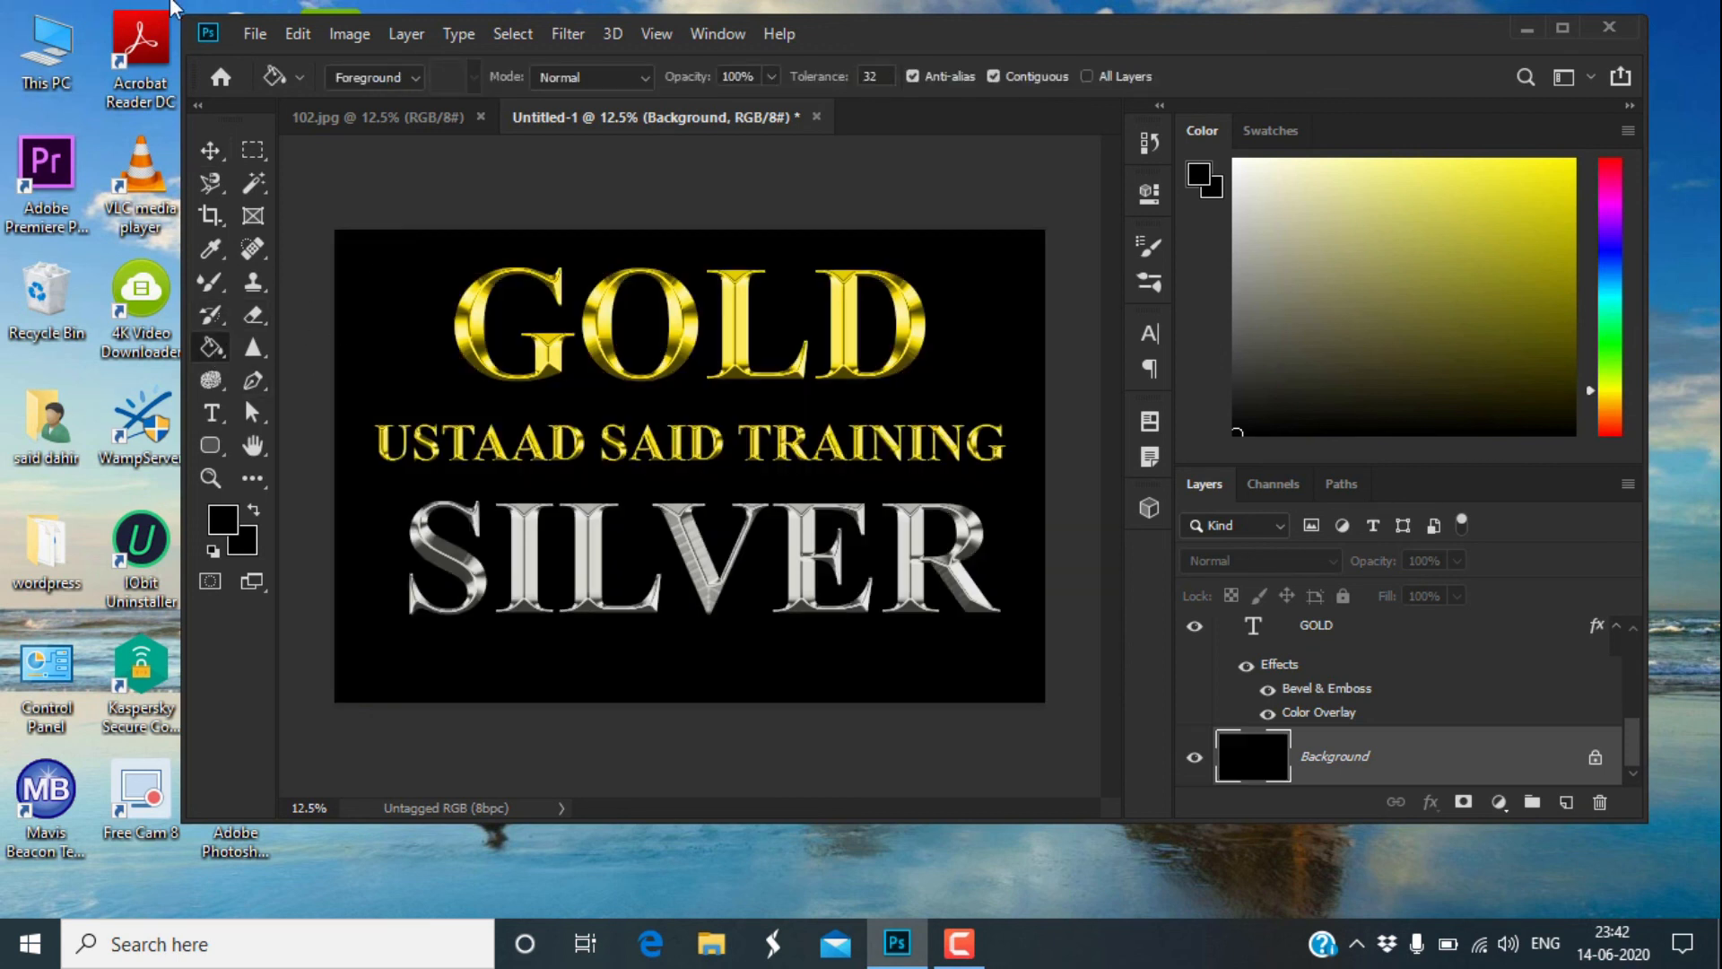
pyautogui.click(210, 150)
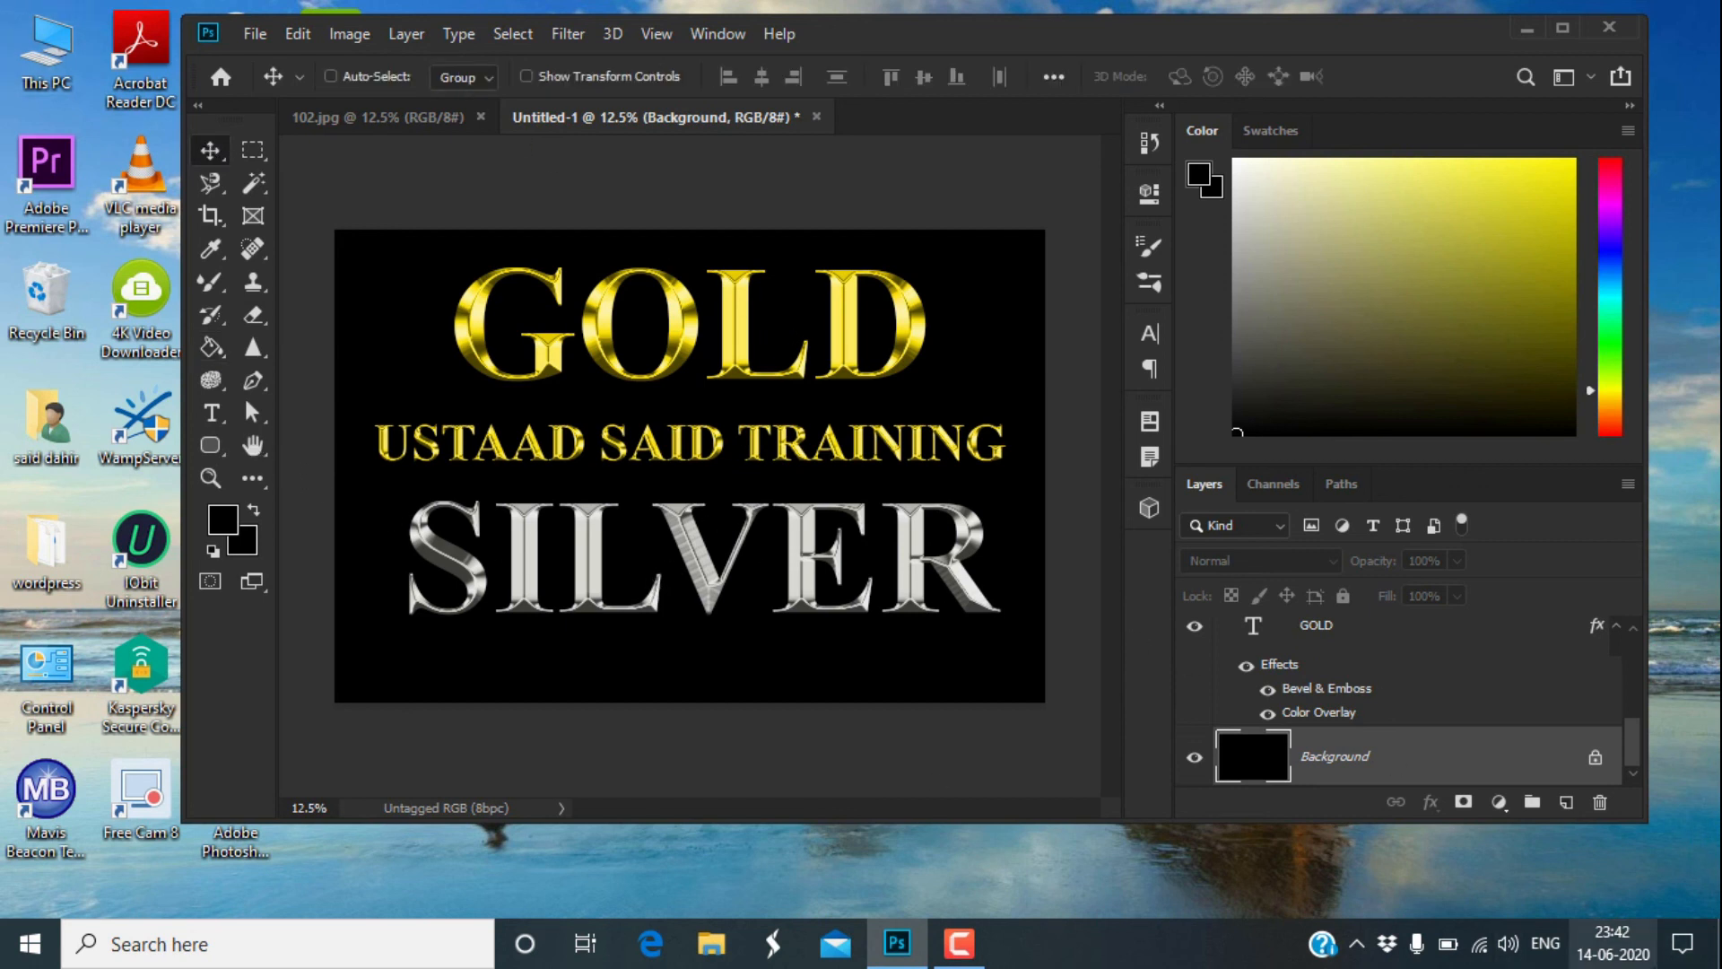
# Merge all three text layers into one layer and merge that layer with the Background.
pyautogui.press('alt')
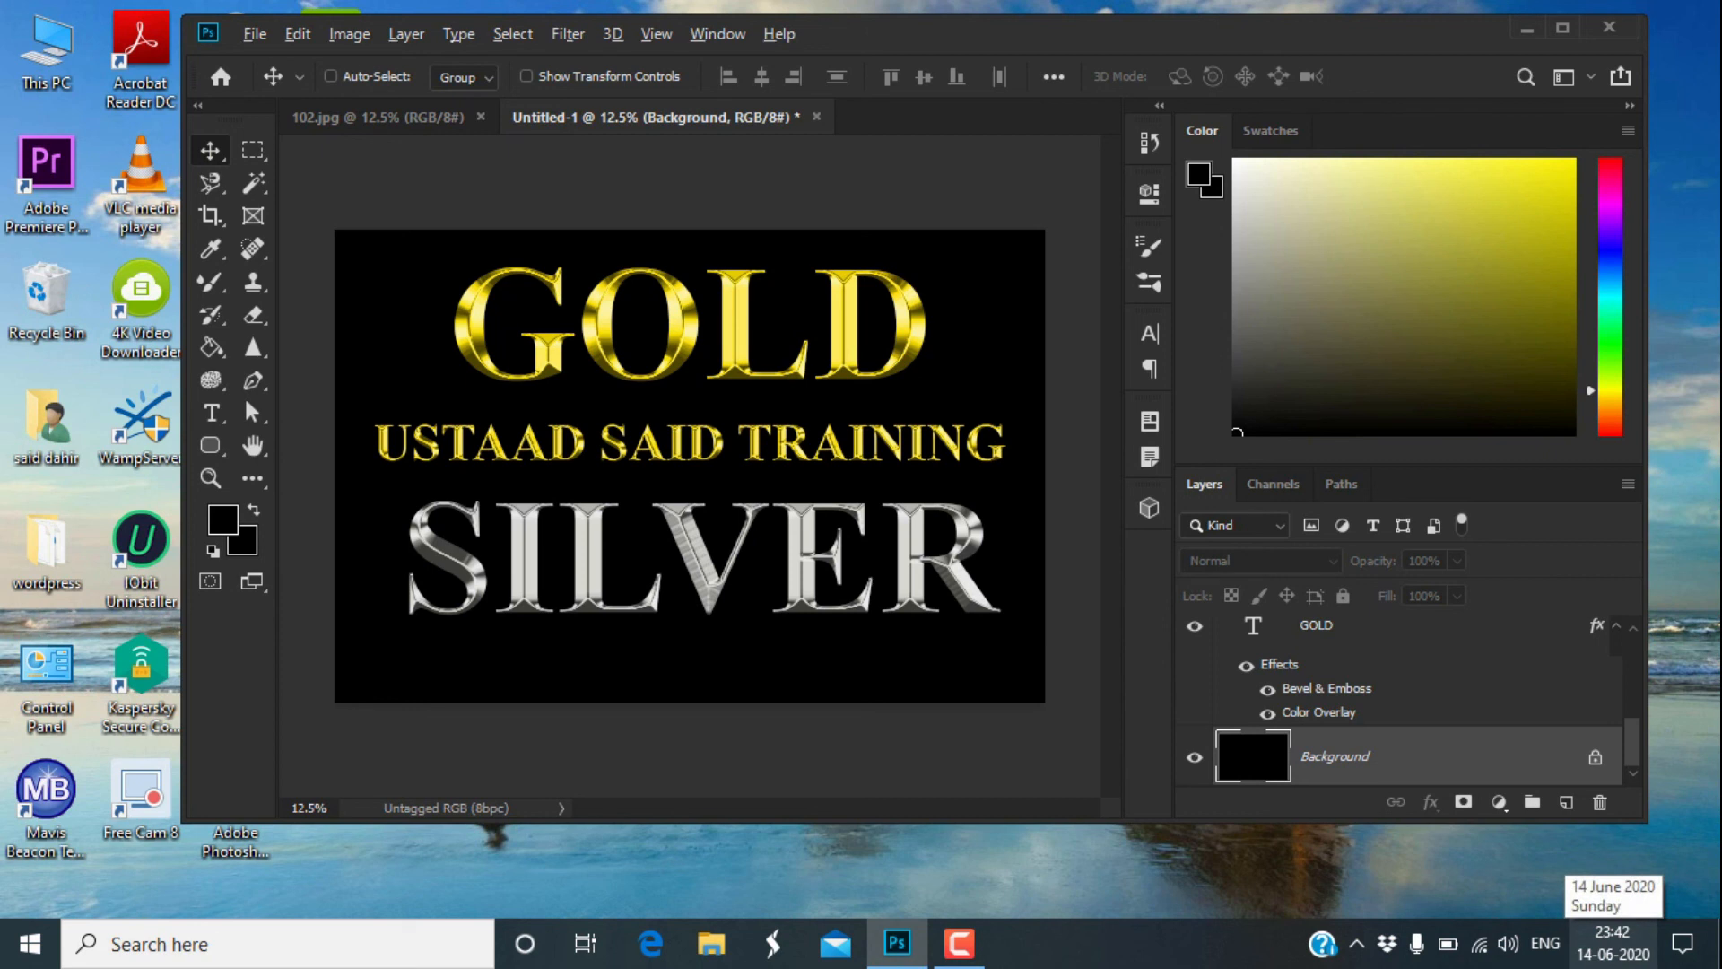
pyautogui.hotkey('ctrl', 'alt', 'a')
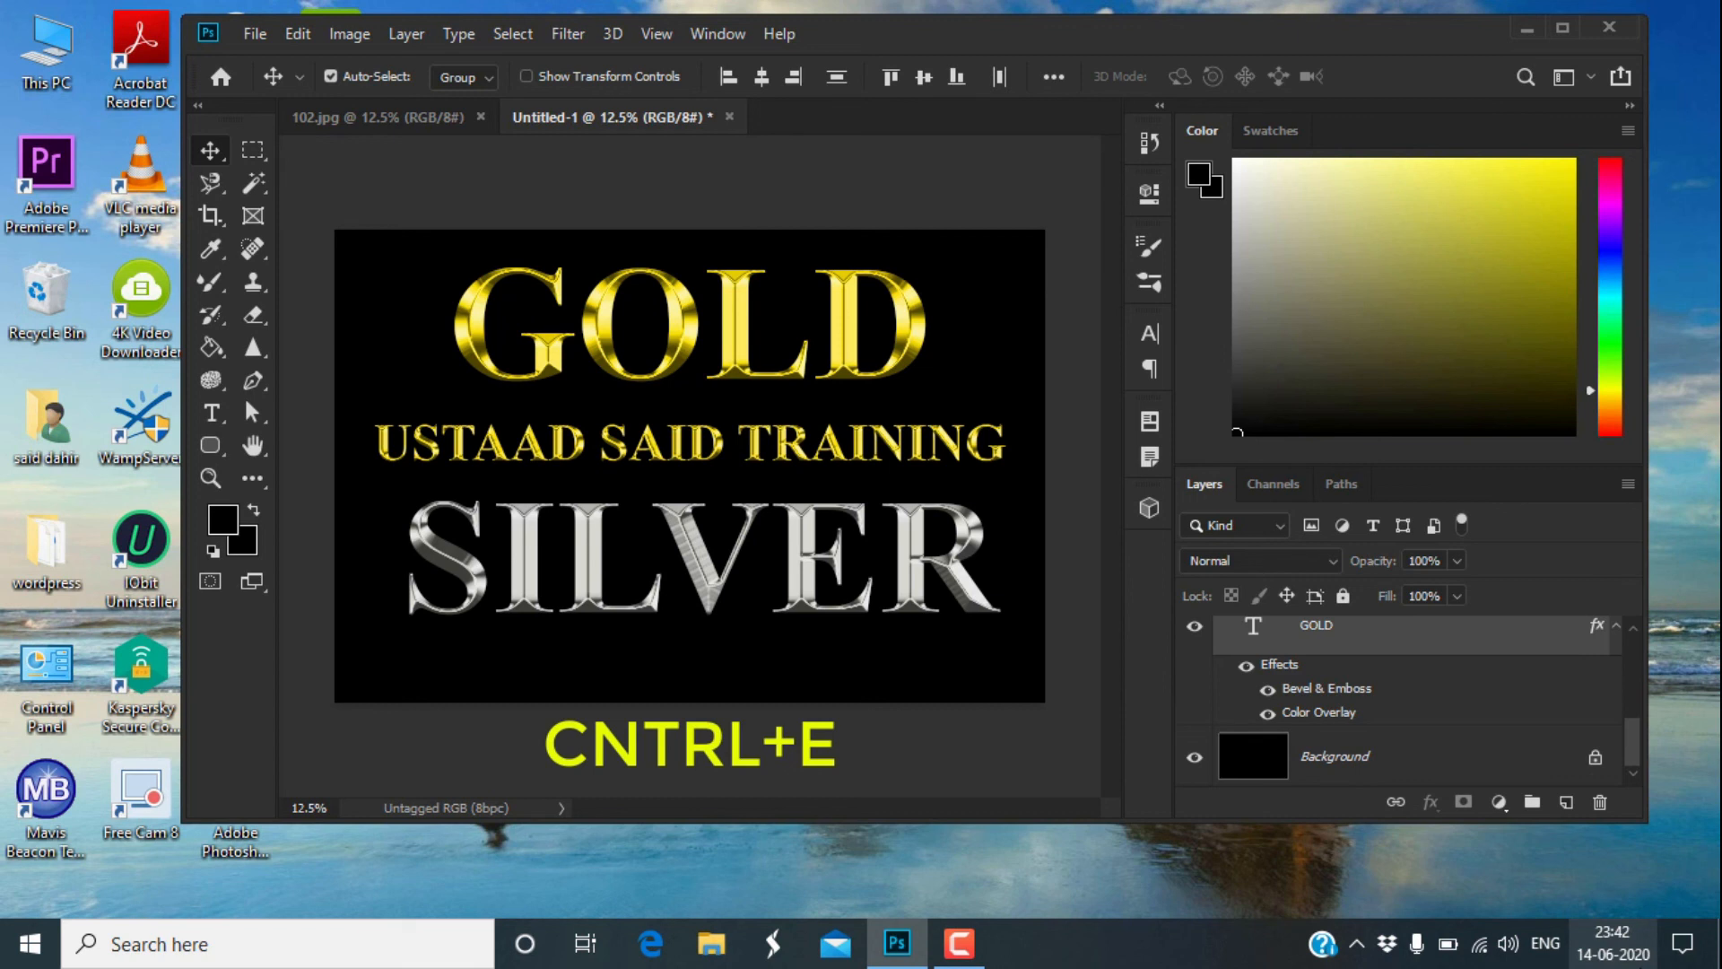
pyautogui.hotkey('ctrl', 'e')
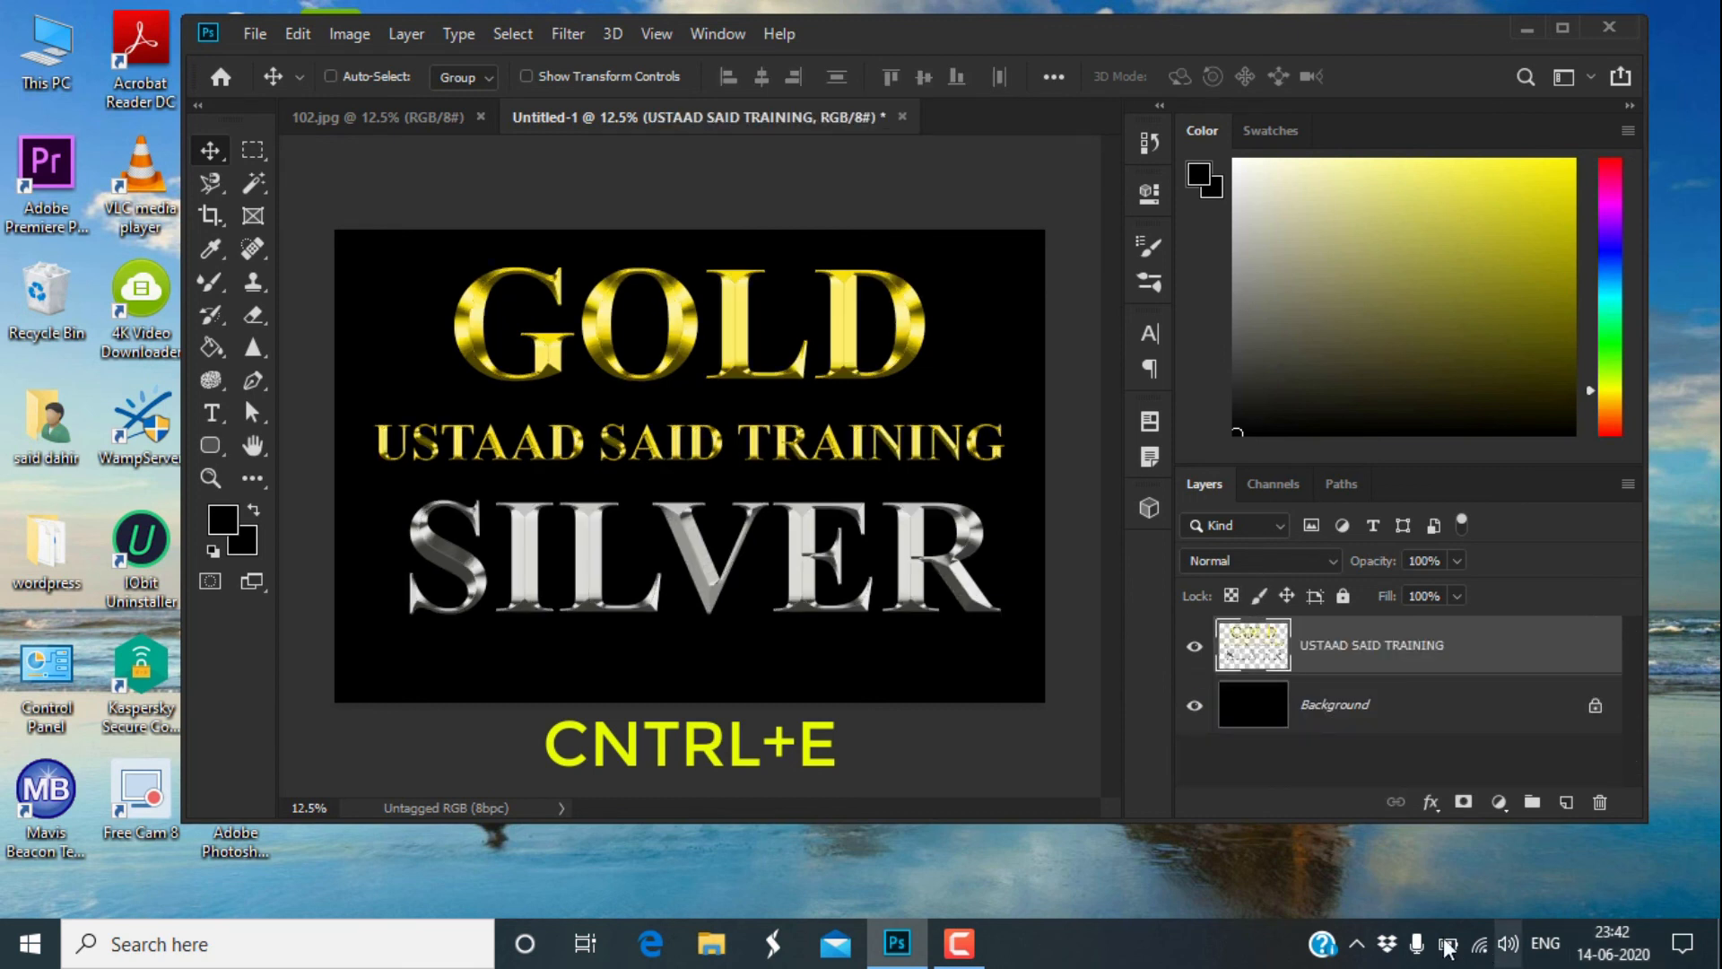
pyautogui.keyDown('ctrl'); pyautogui.click(1362, 723); pyautogui.keyUp('ctrl')
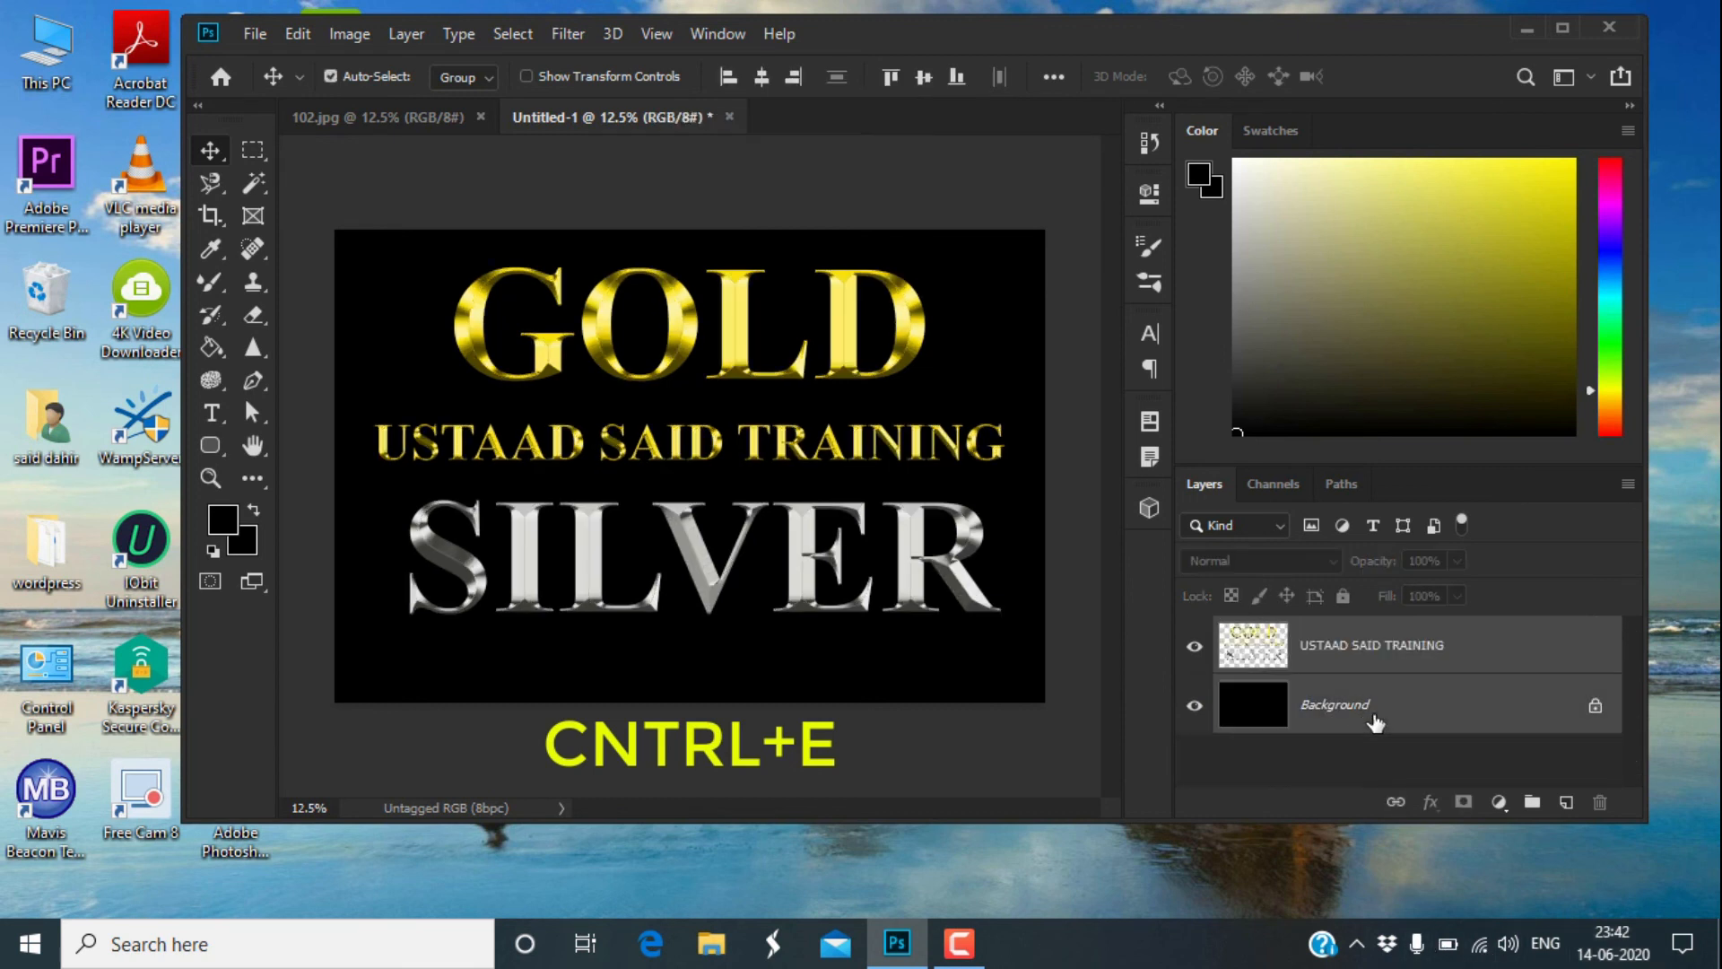
pyautogui.hotkey('ctrl', 'e')
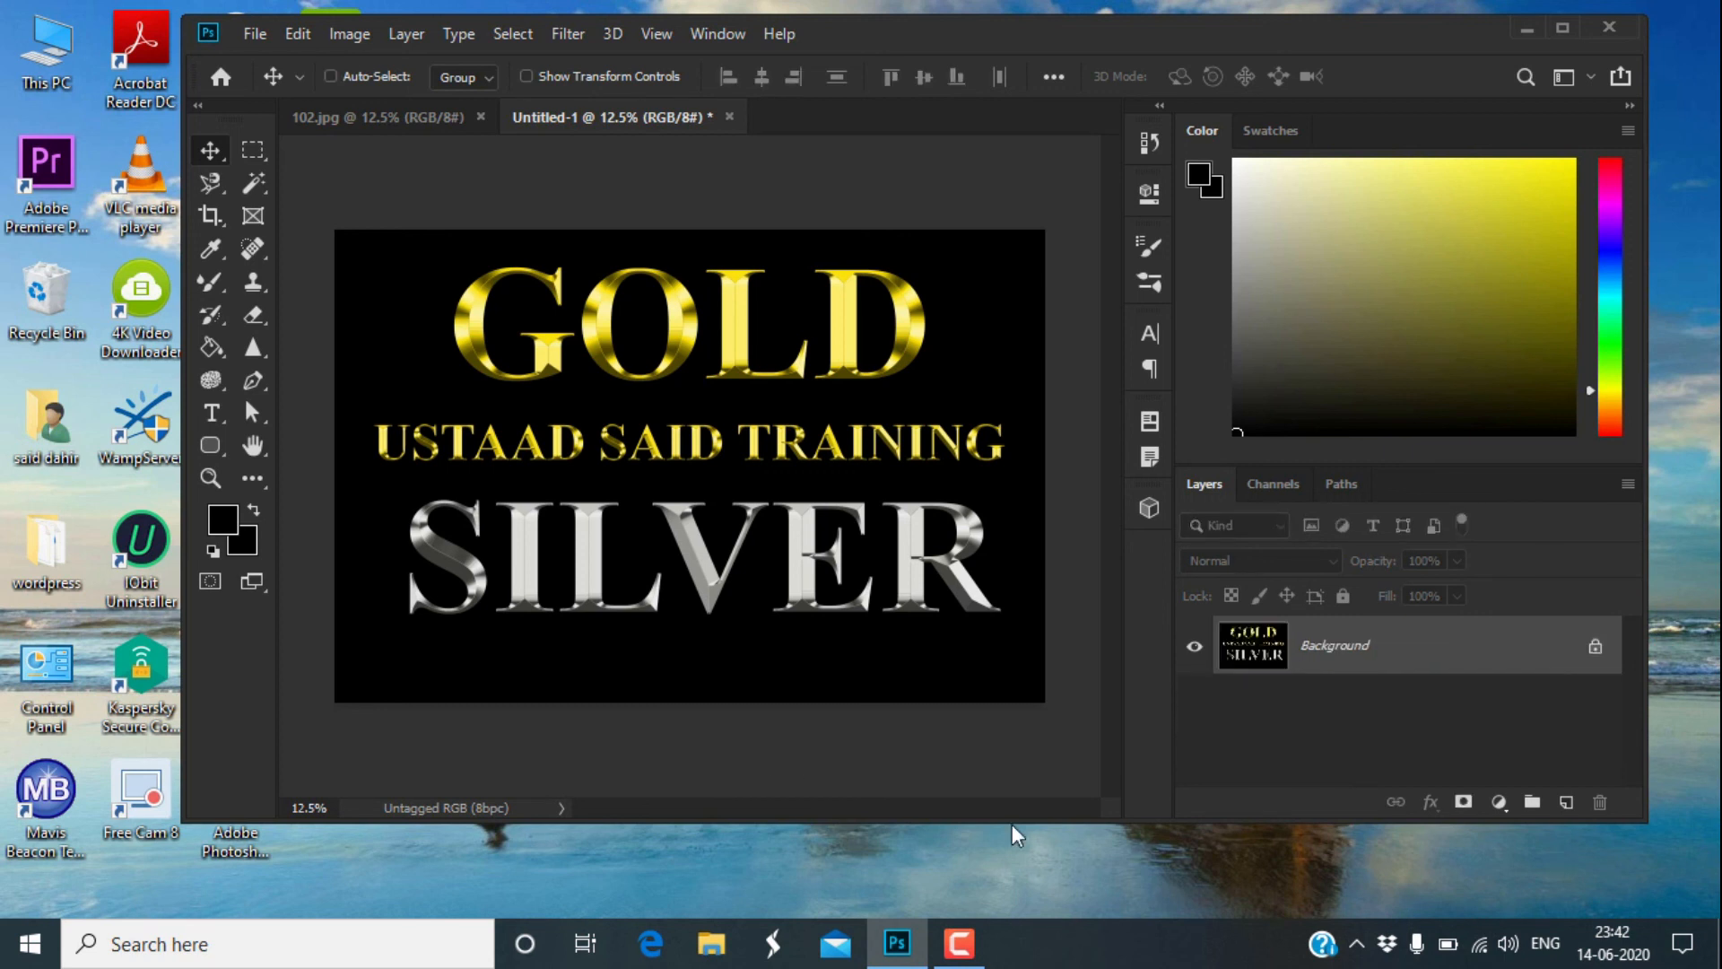